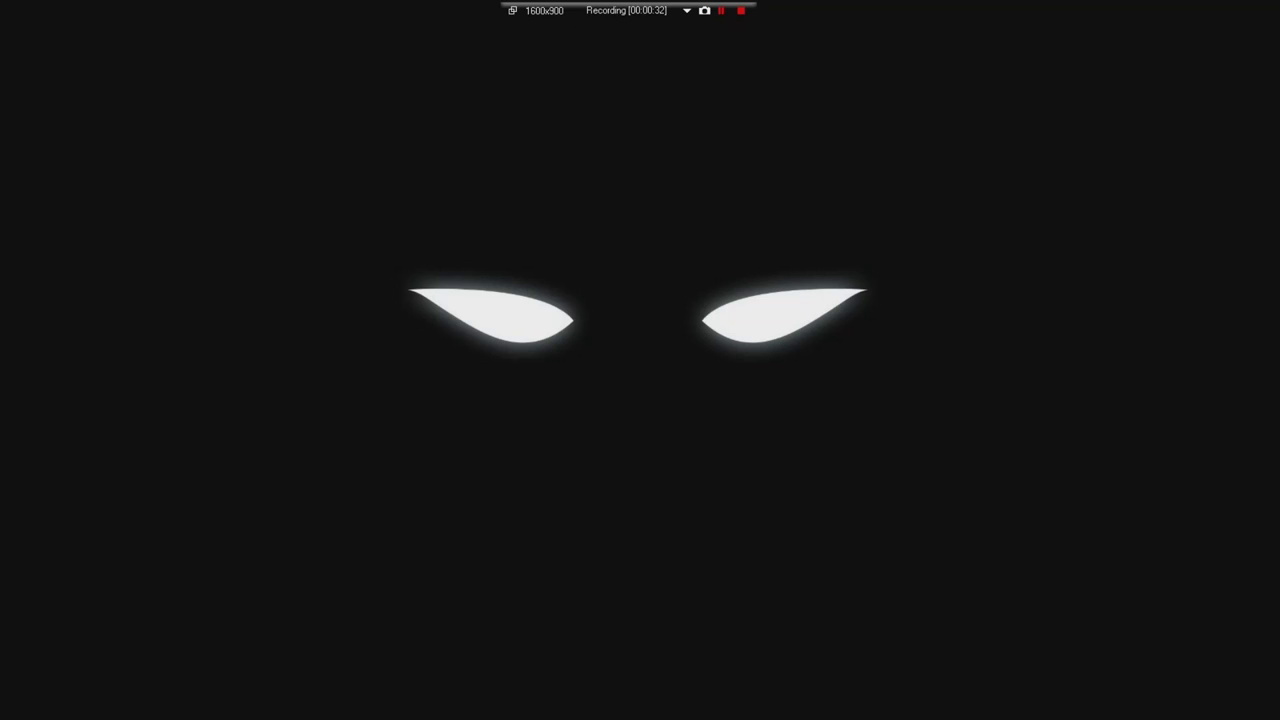
Restore the Bandicam recorder window from its tray icon
left_click(512, 10)
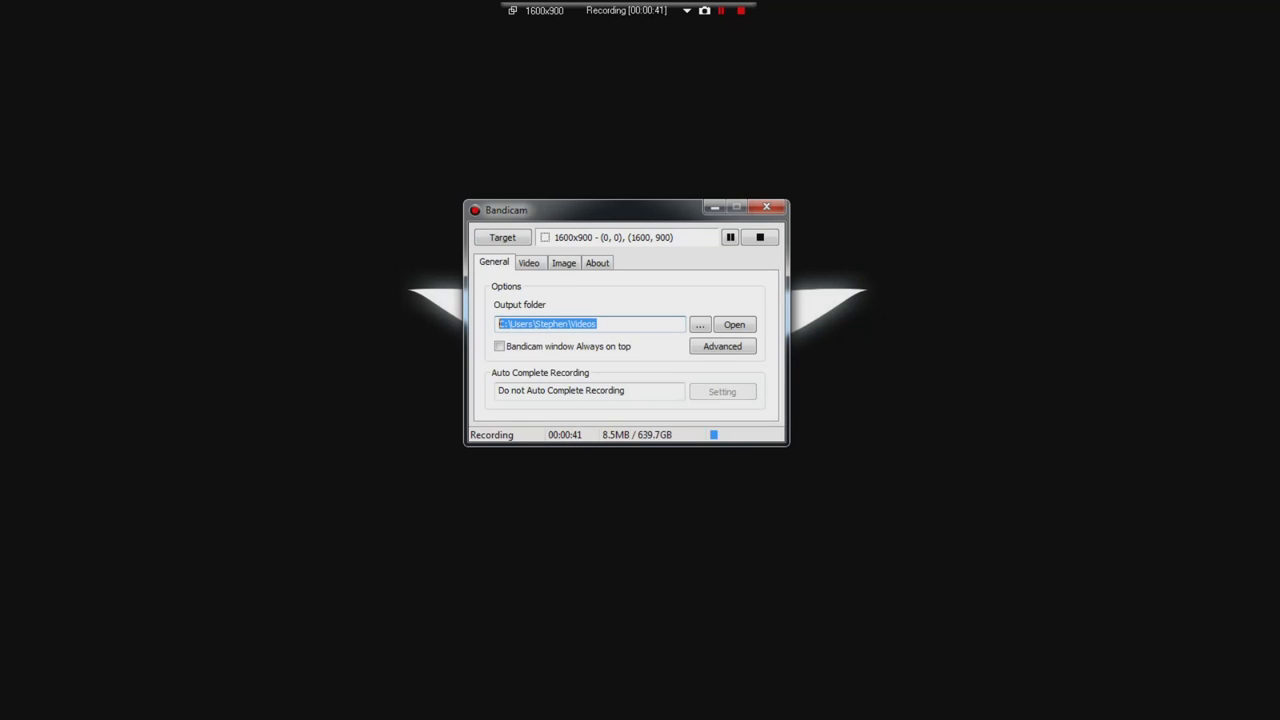
Switch to the Chrome window showing bandicam.com
key("alt+Tab")
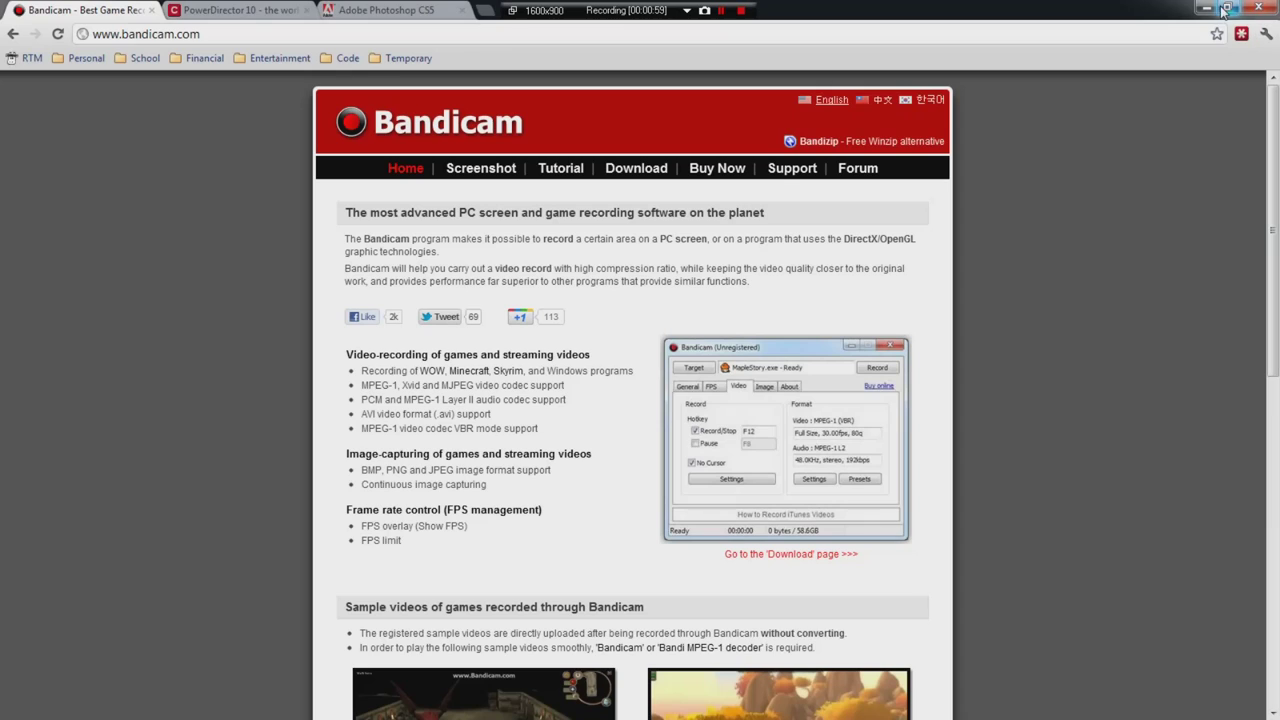
Minimize Chrome to bring Bandicam's recorder window back
left_click(1207, 12)
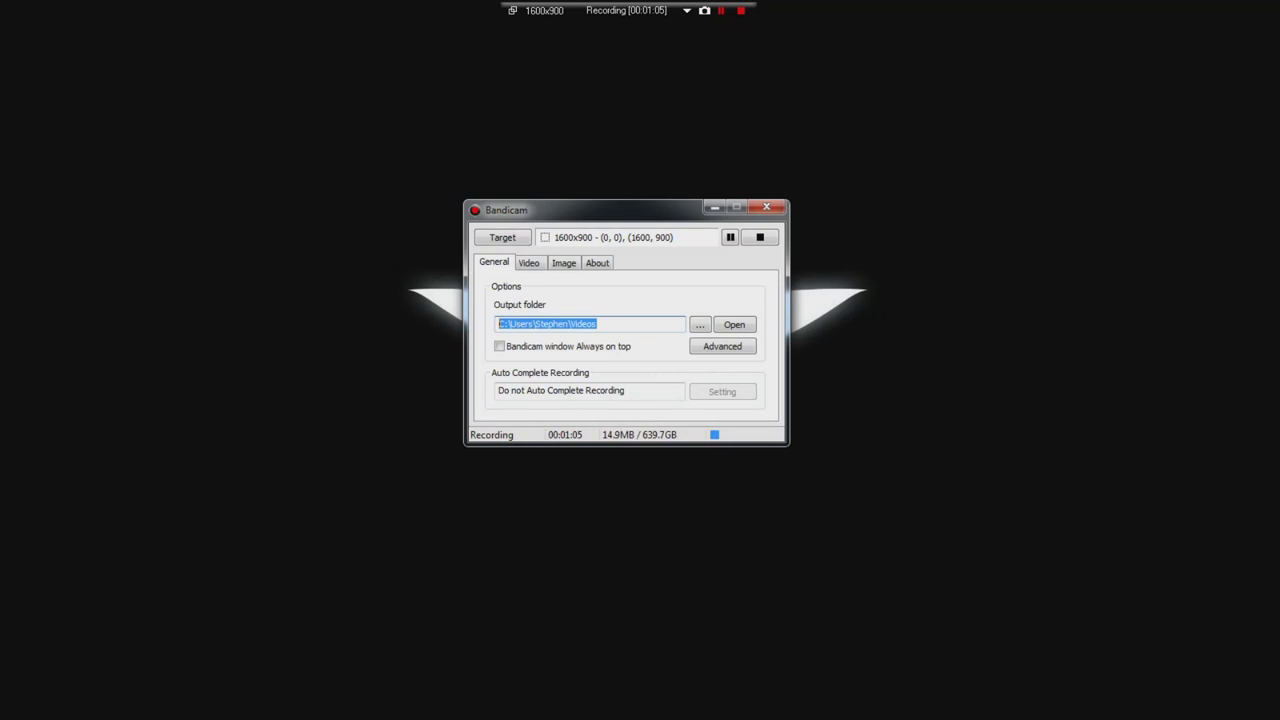
key("End")
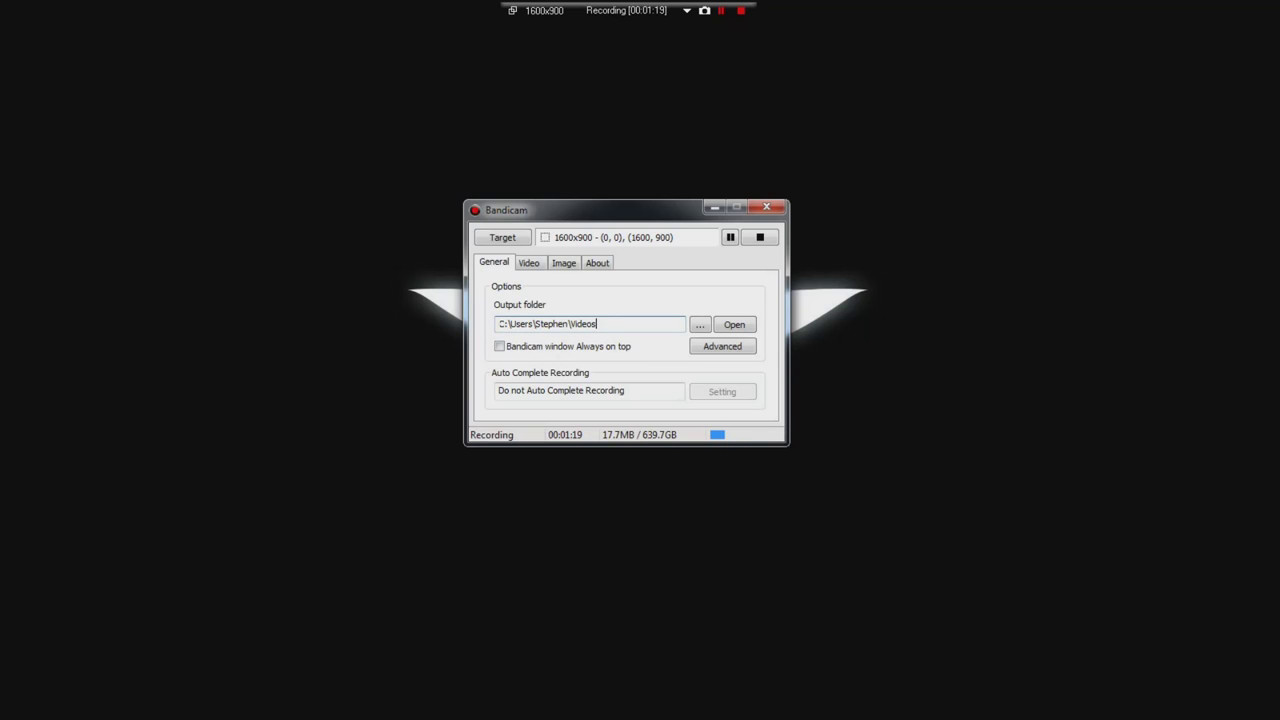
double_click(499, 323)
key("End")
left_click(734, 324)
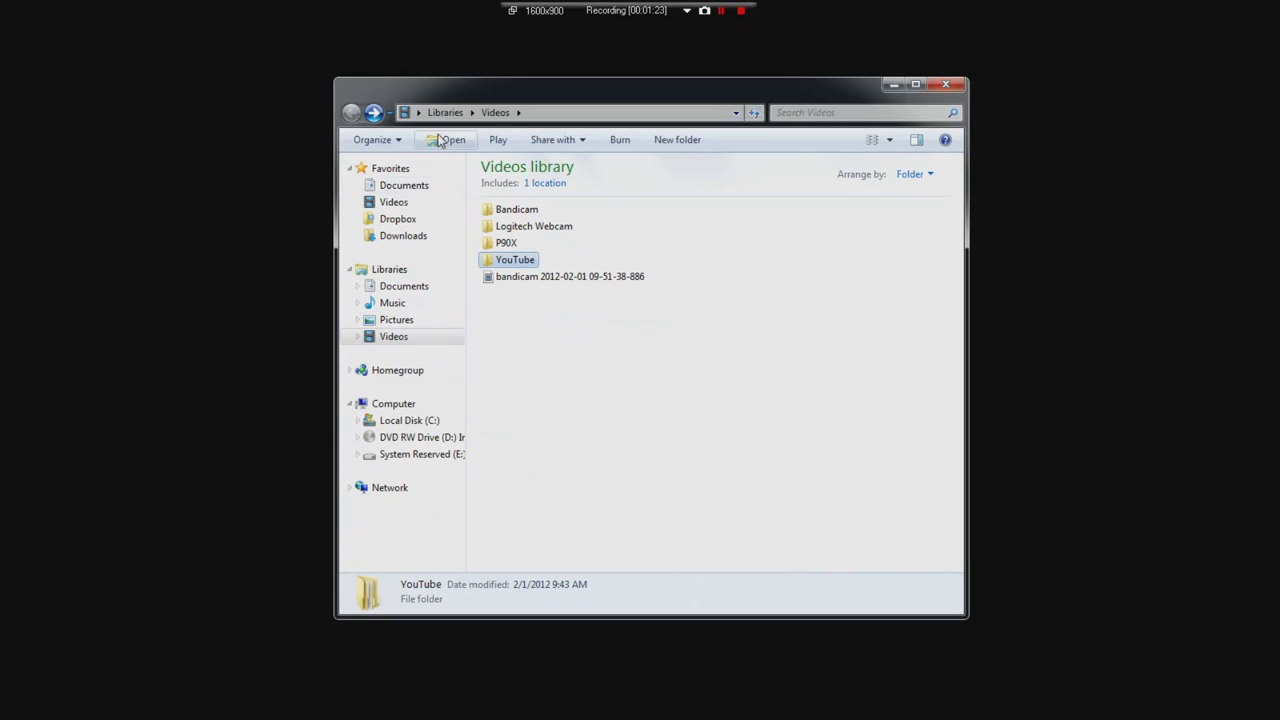
left_click(528, 284)
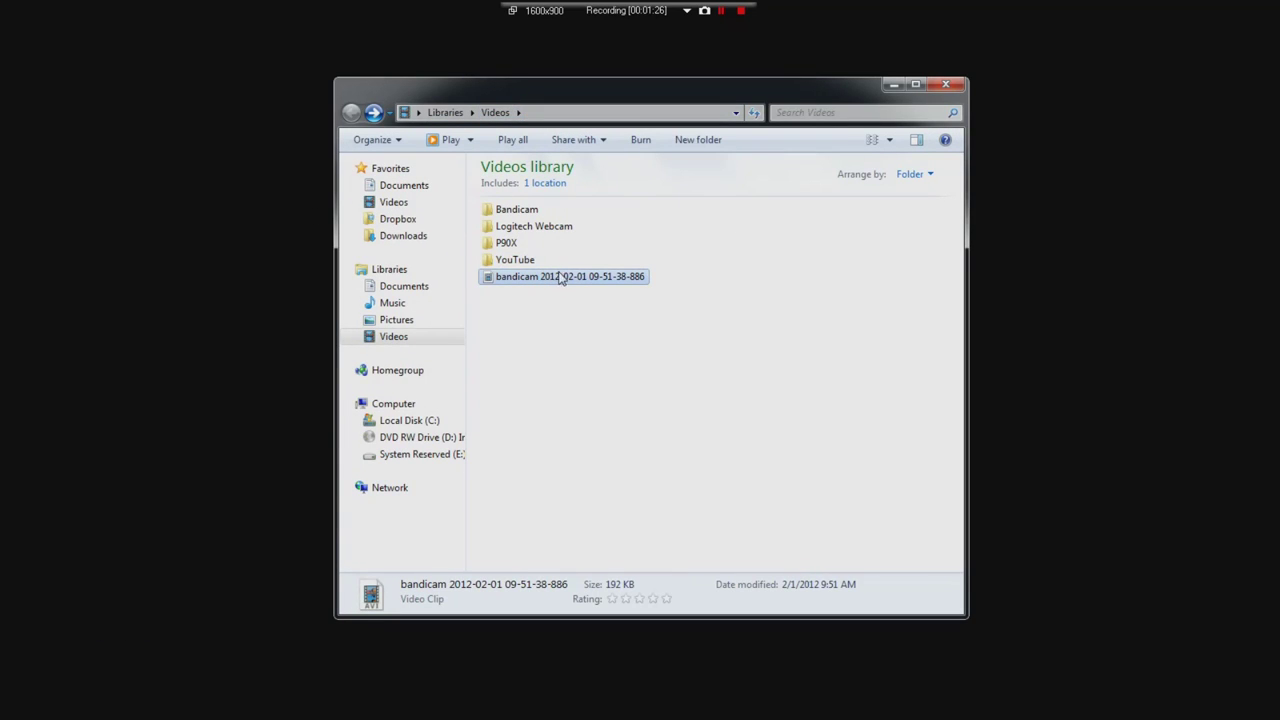
left_click(557, 297)
left_click(565, 278)
left_click(600, 336)
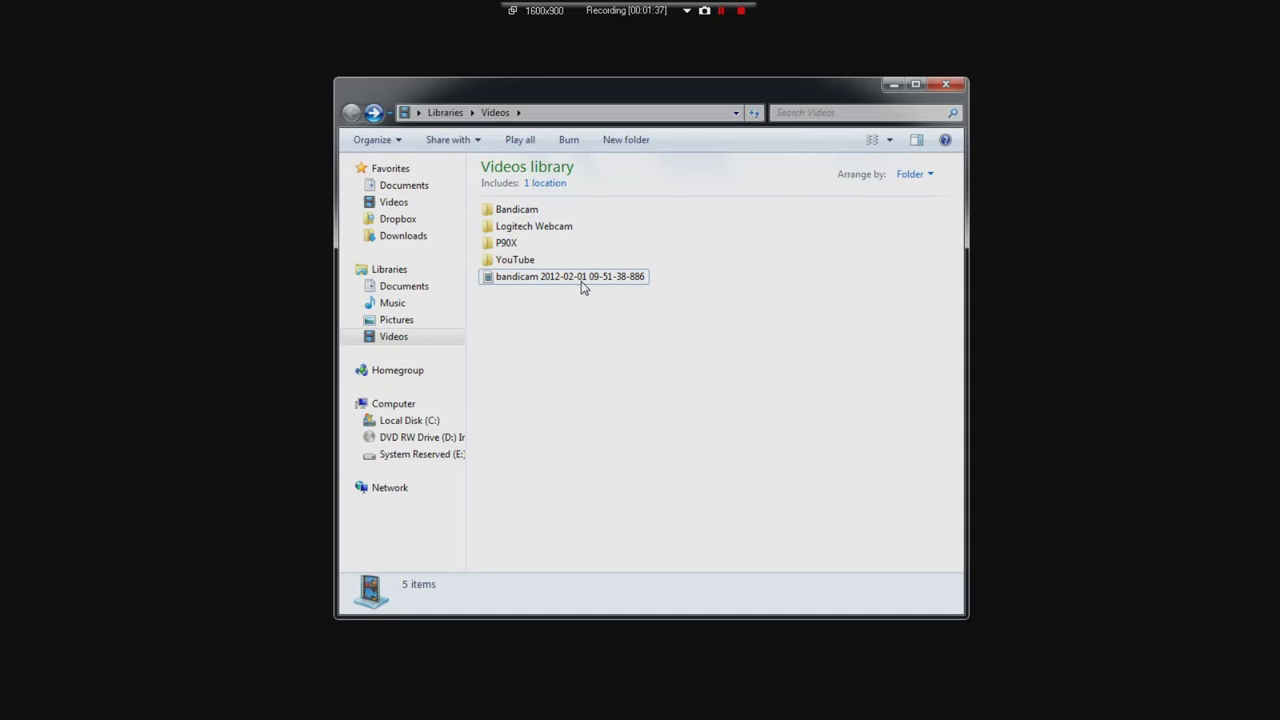
Minimize the Videos library and select Bandicam's output folder path
left_click(892, 86)
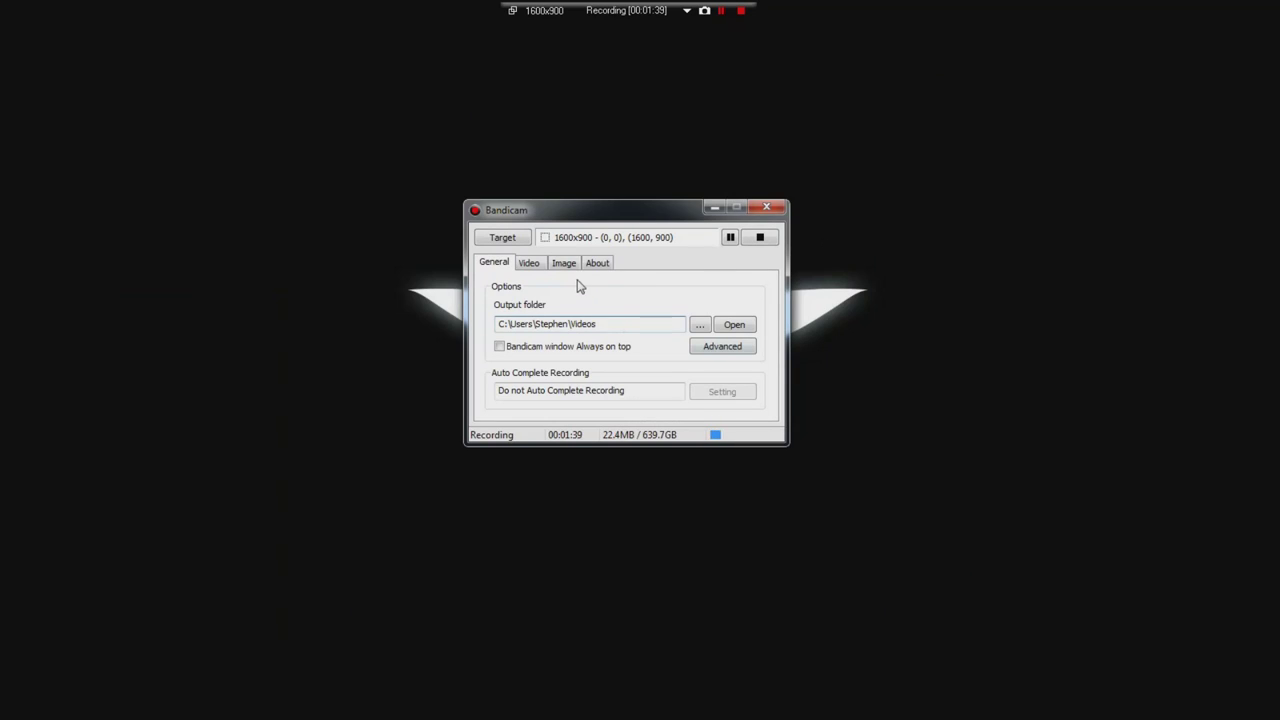
left_click_drag(597, 324, 497, 324)
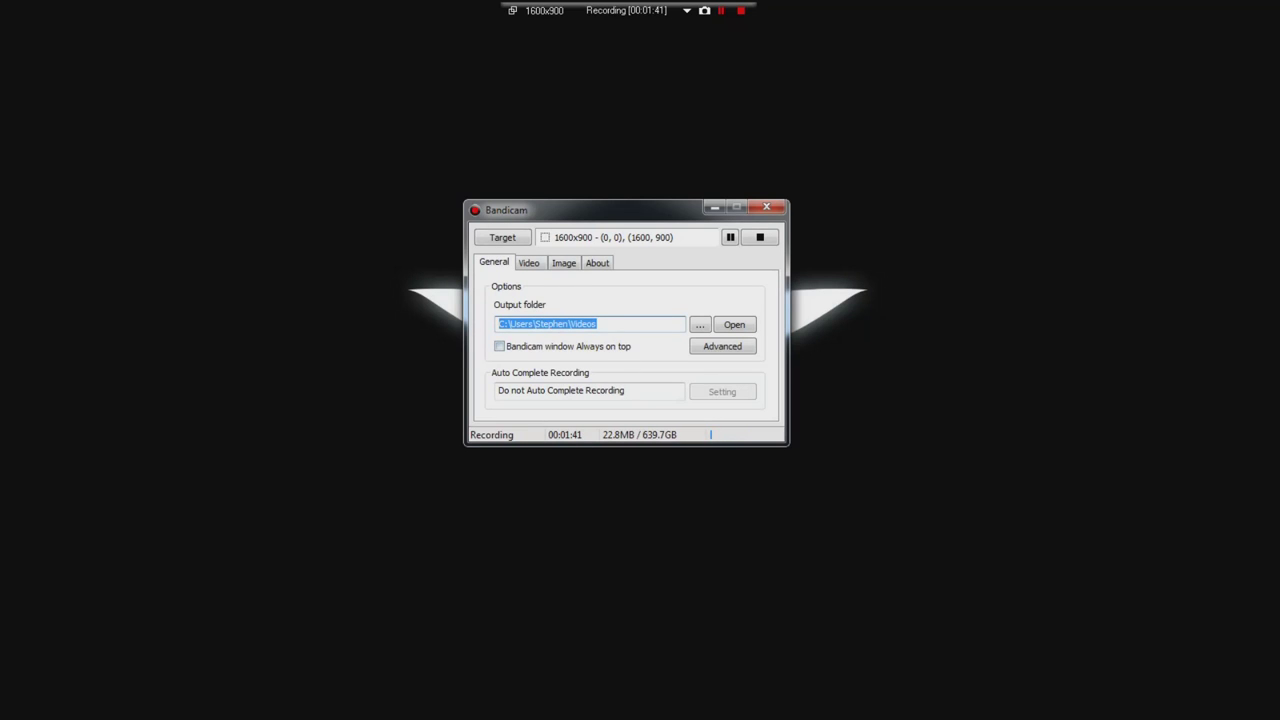
left_click(597, 324)
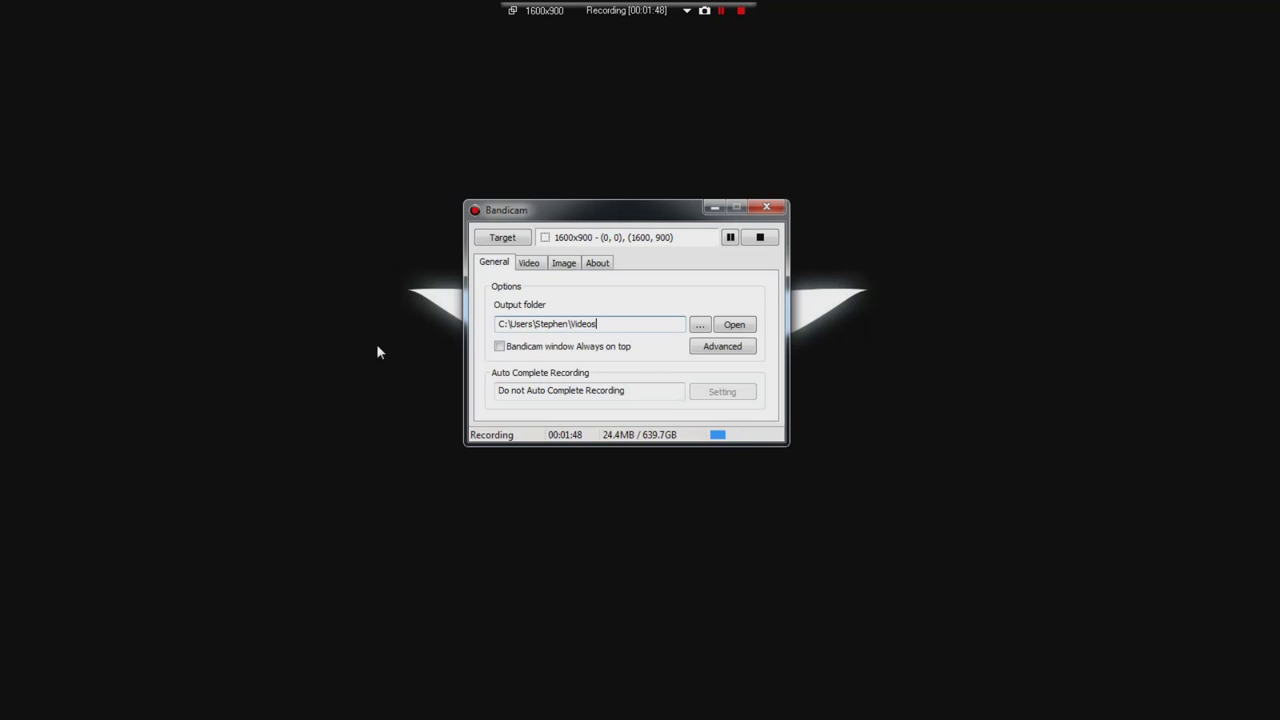
Show Bandicam's Video tab with the End hotkey and MPEG-1 format
left_click(530, 265)
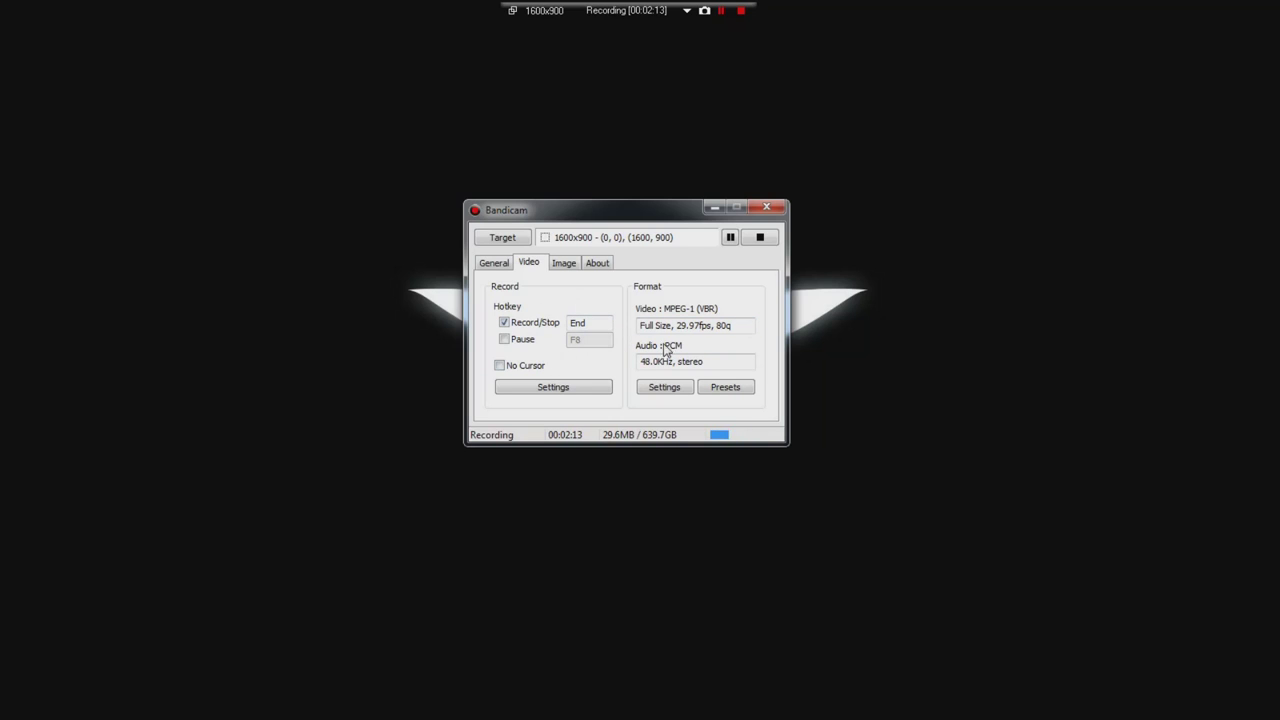
left_click(548, 392)
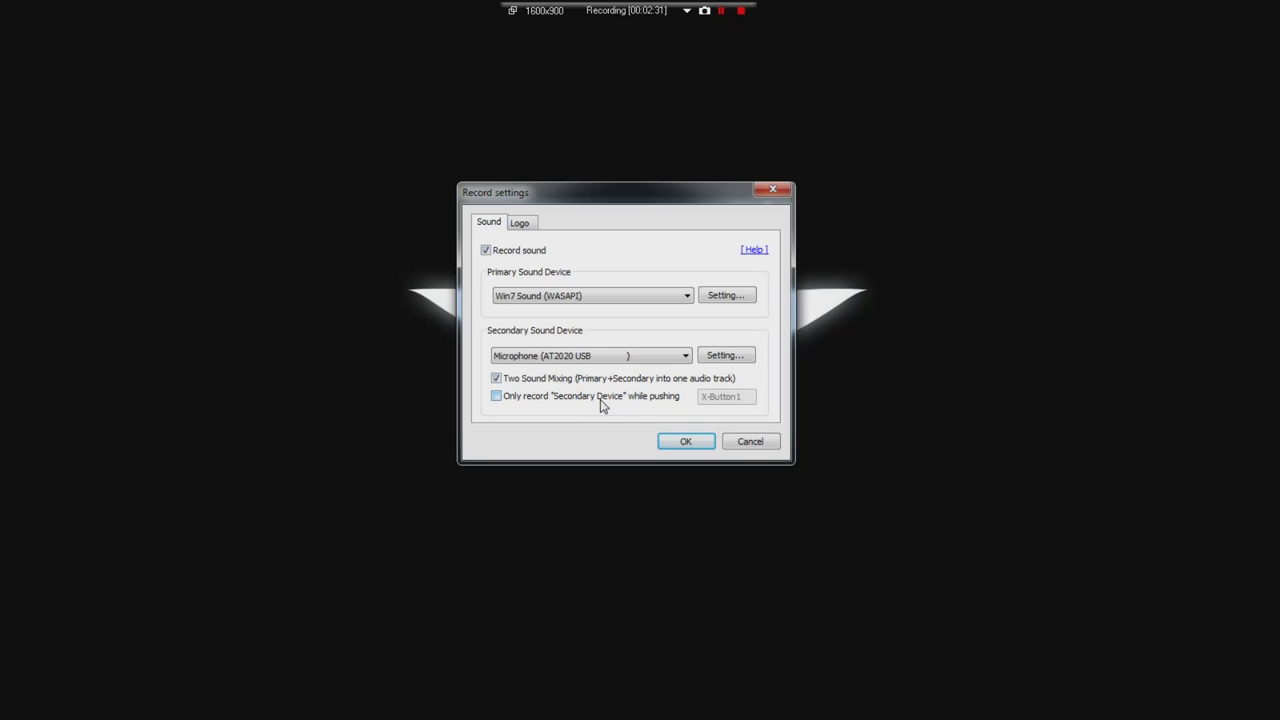
left_click(520, 231)
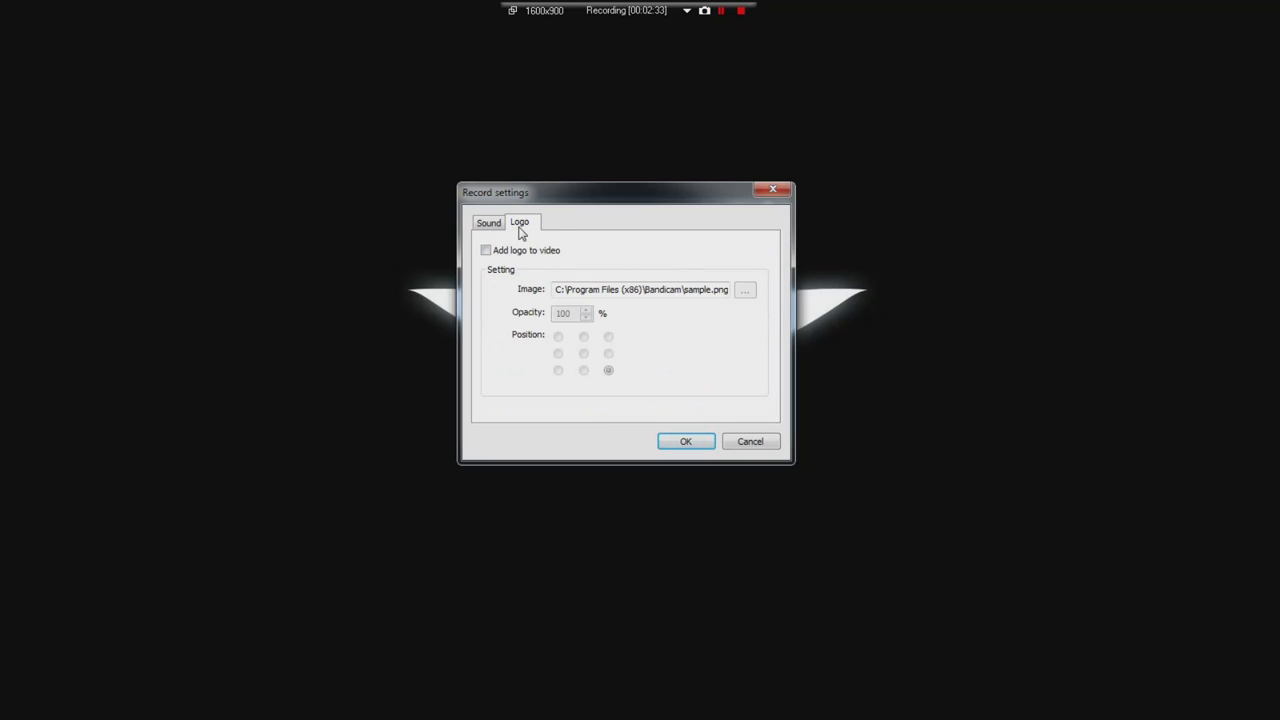
left_click(487, 251)
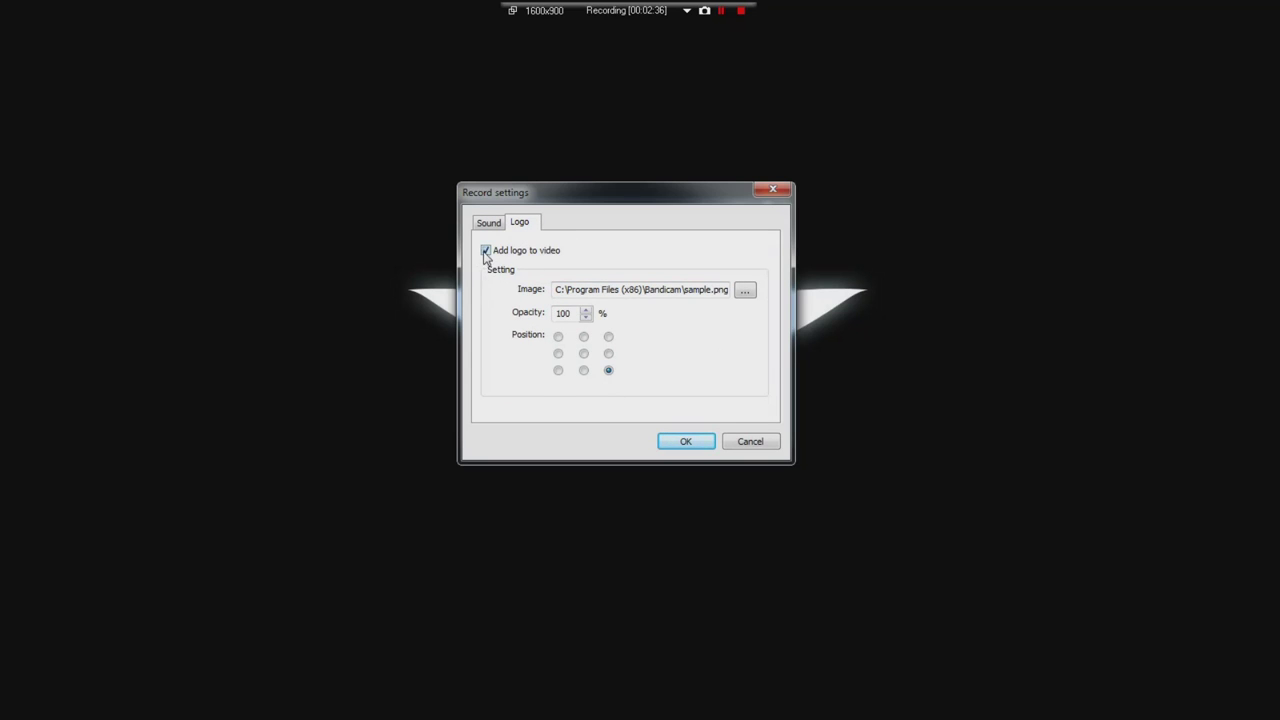
left_click(486, 250)
Set screenshots to PNG, return to General, and move Bandicam to the top-left corner
left_click(752, 441)
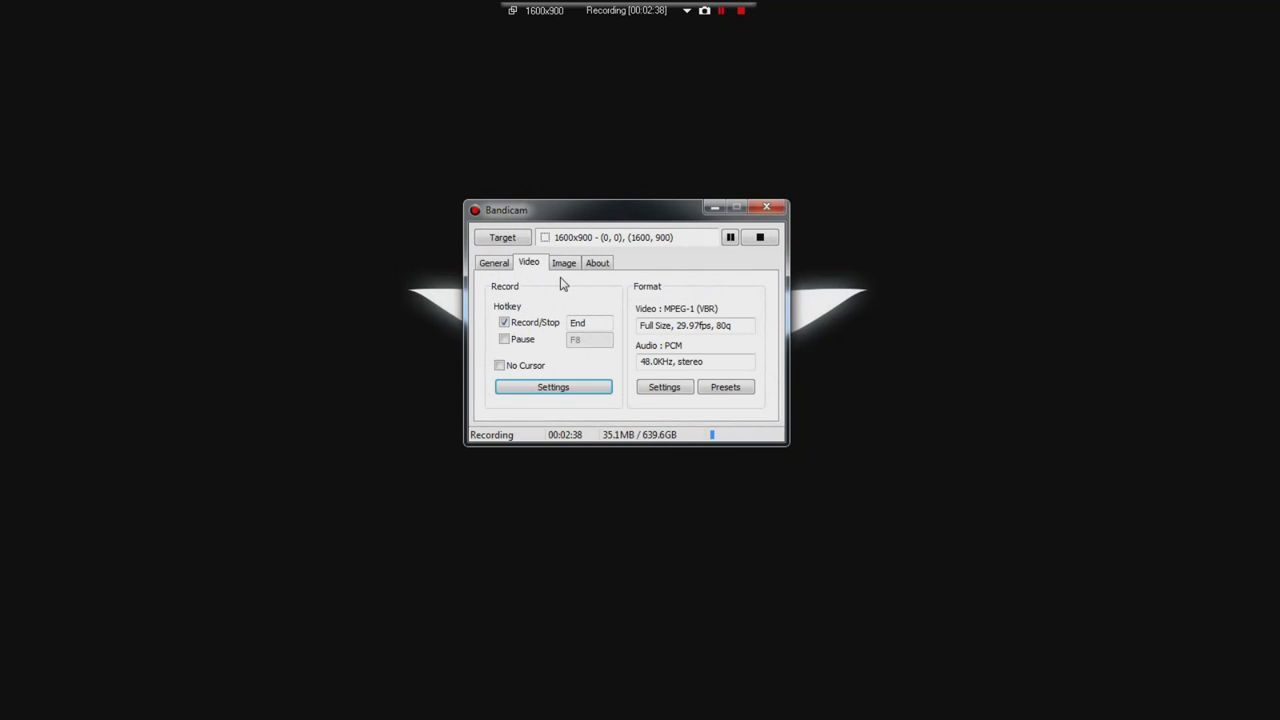
left_click(563, 263)
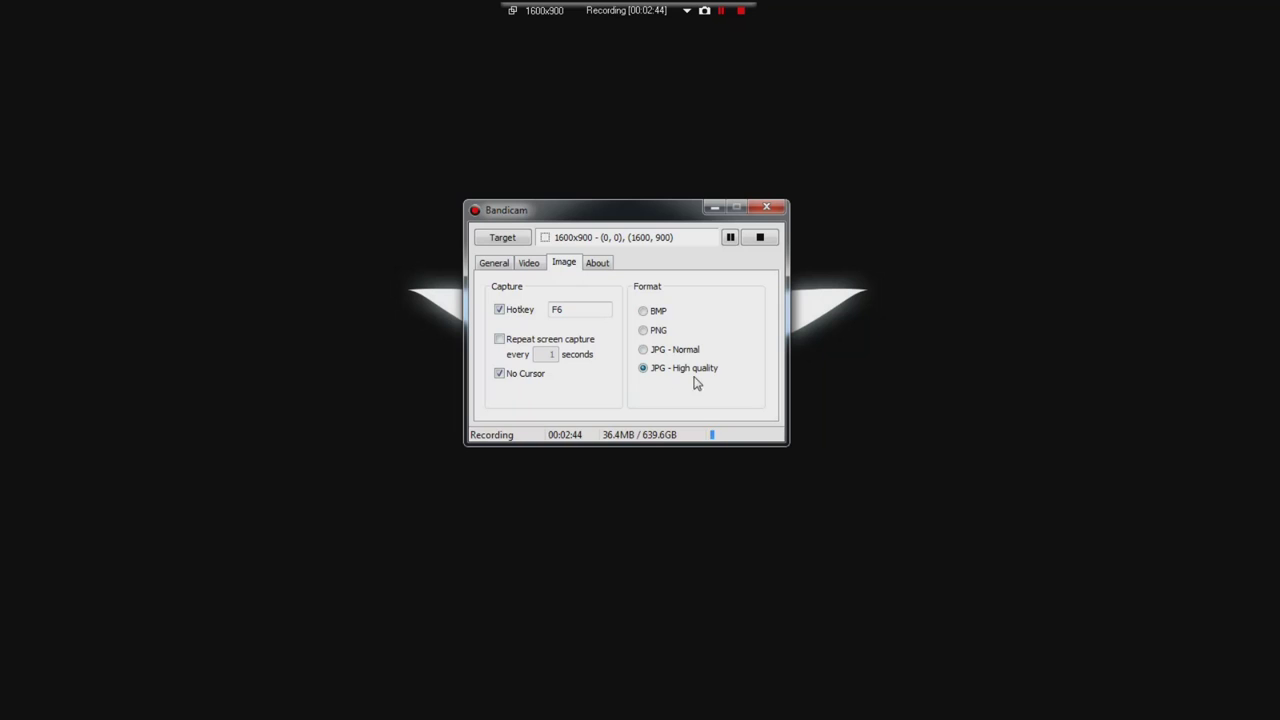
left_click(643, 330)
left_click(598, 263)
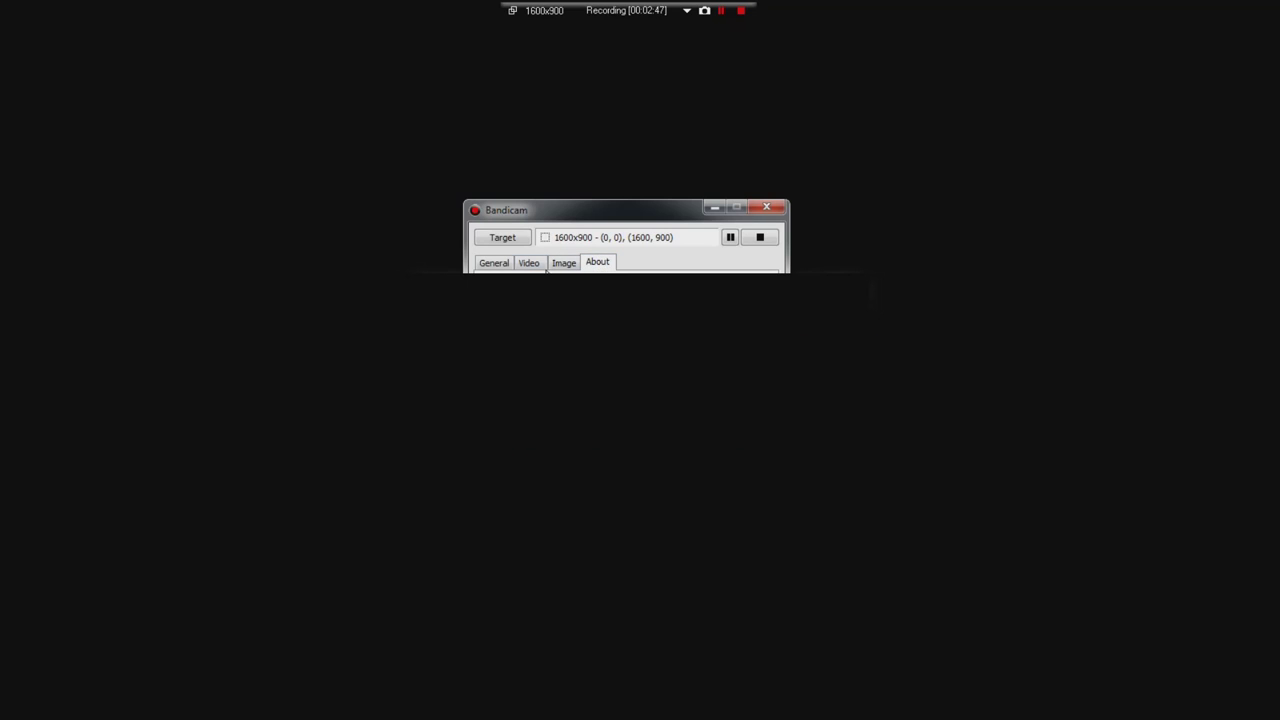
left_click(491, 263)
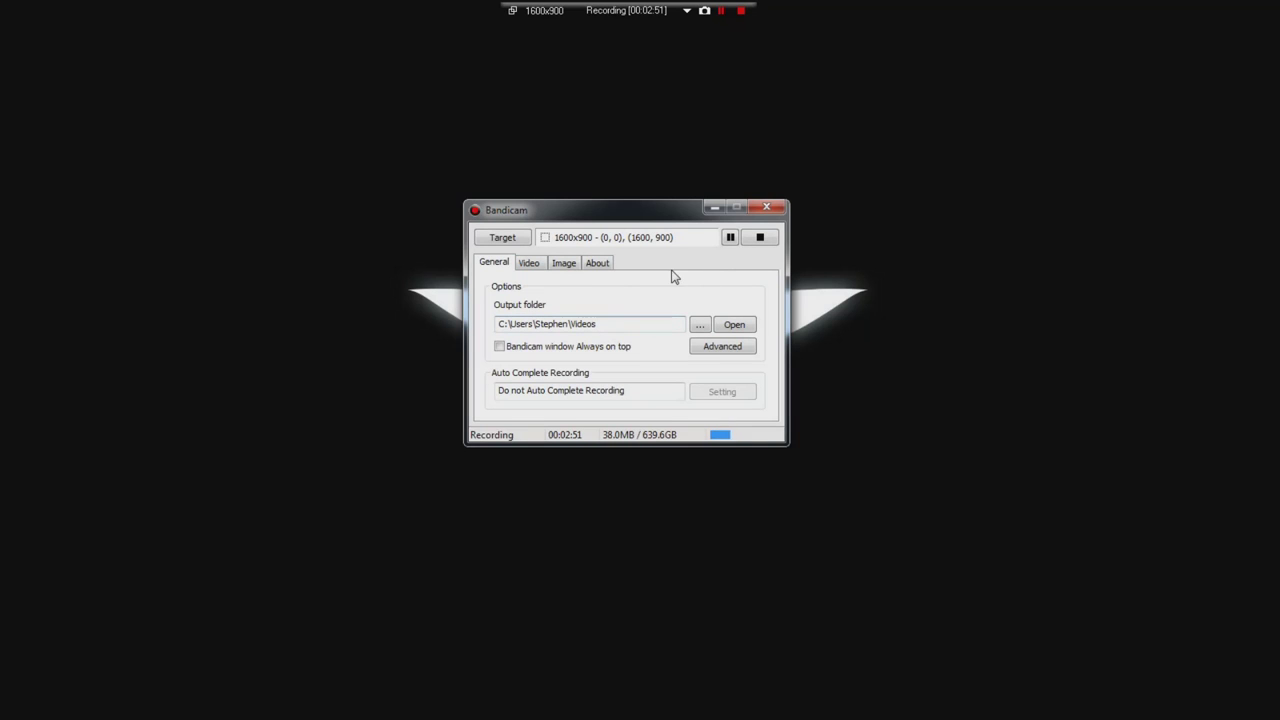
left_click_drag(659, 215, 207, 29)
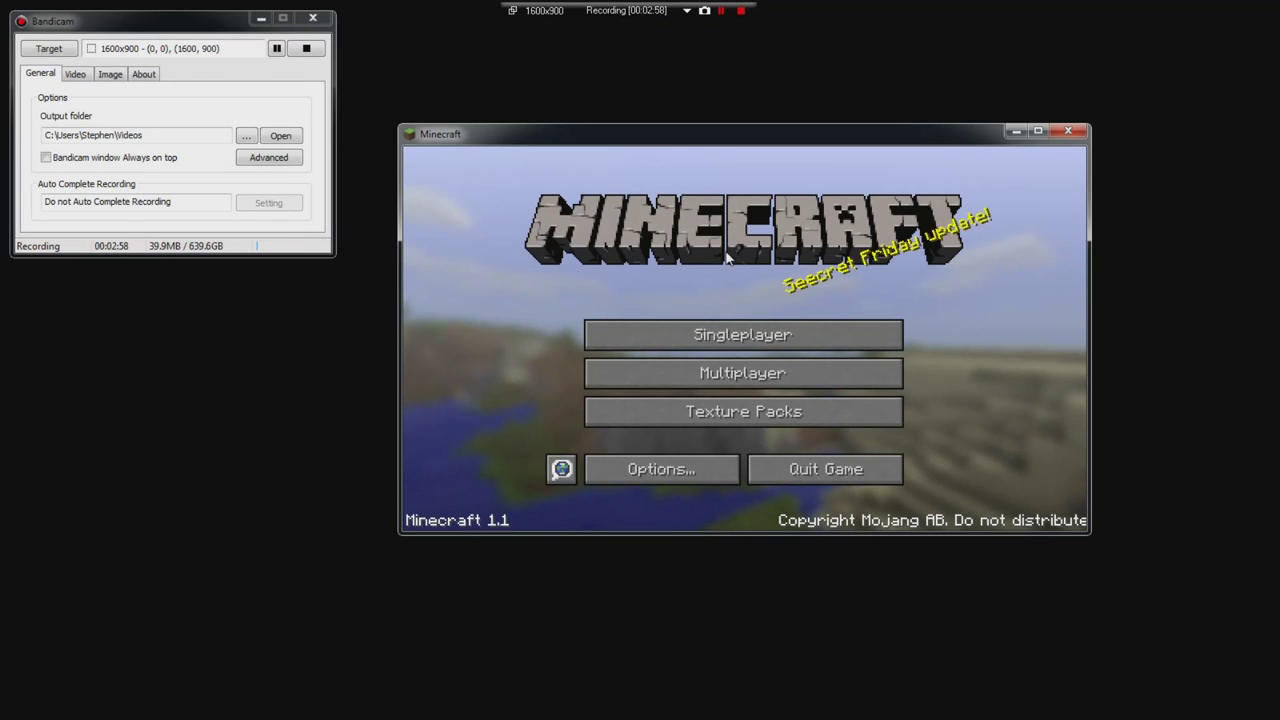
Check the target modes, activate Minecraft, then reopen the Video record settings
left_click(45, 49)
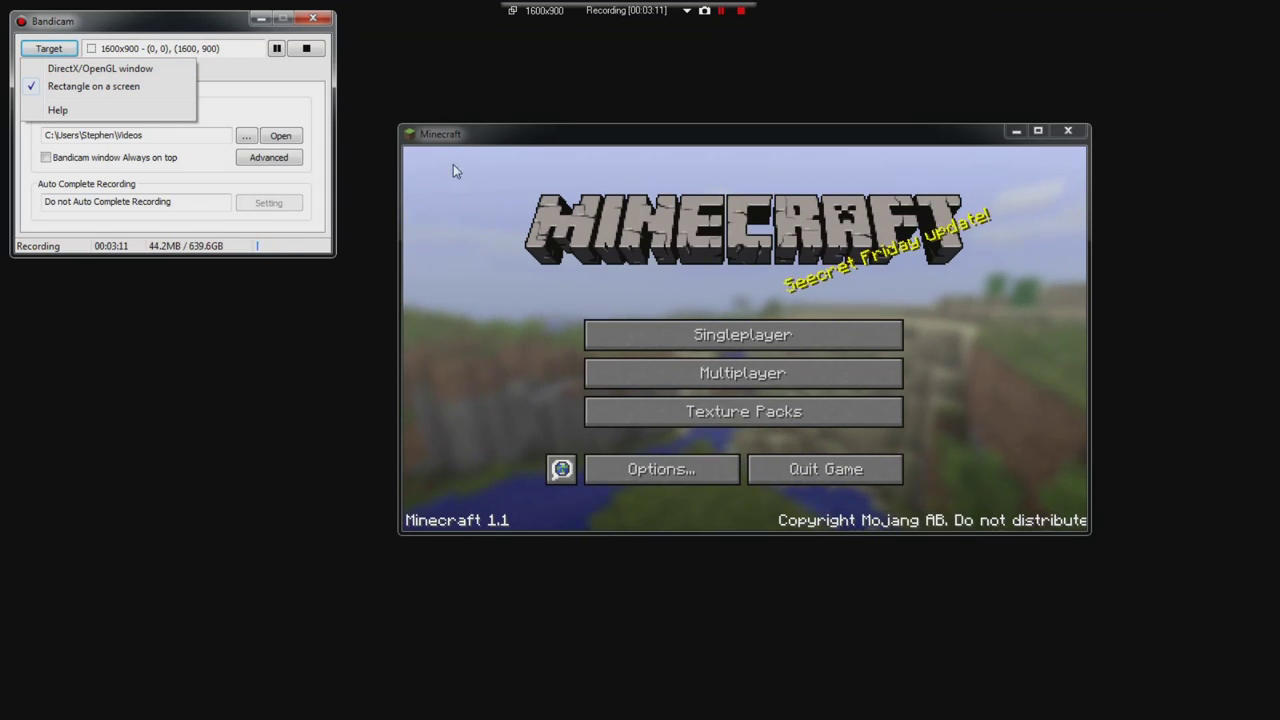
left_click(586, 226)
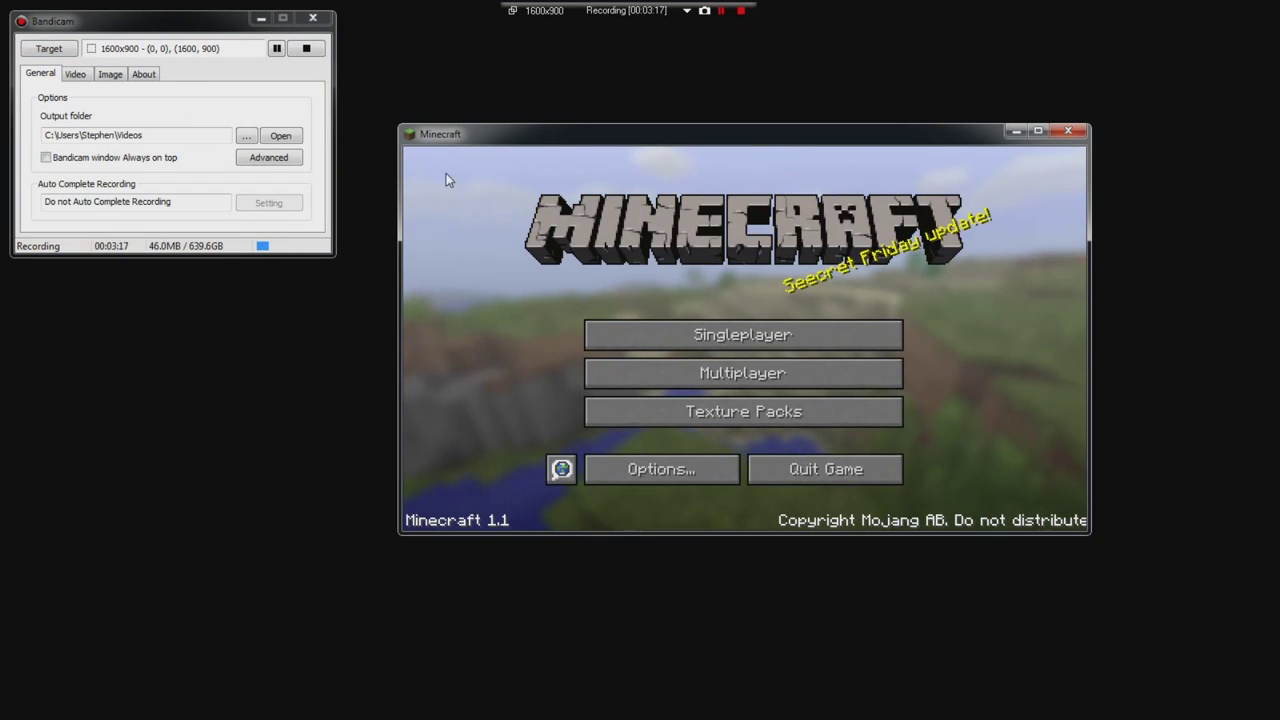
left_click(84, 78)
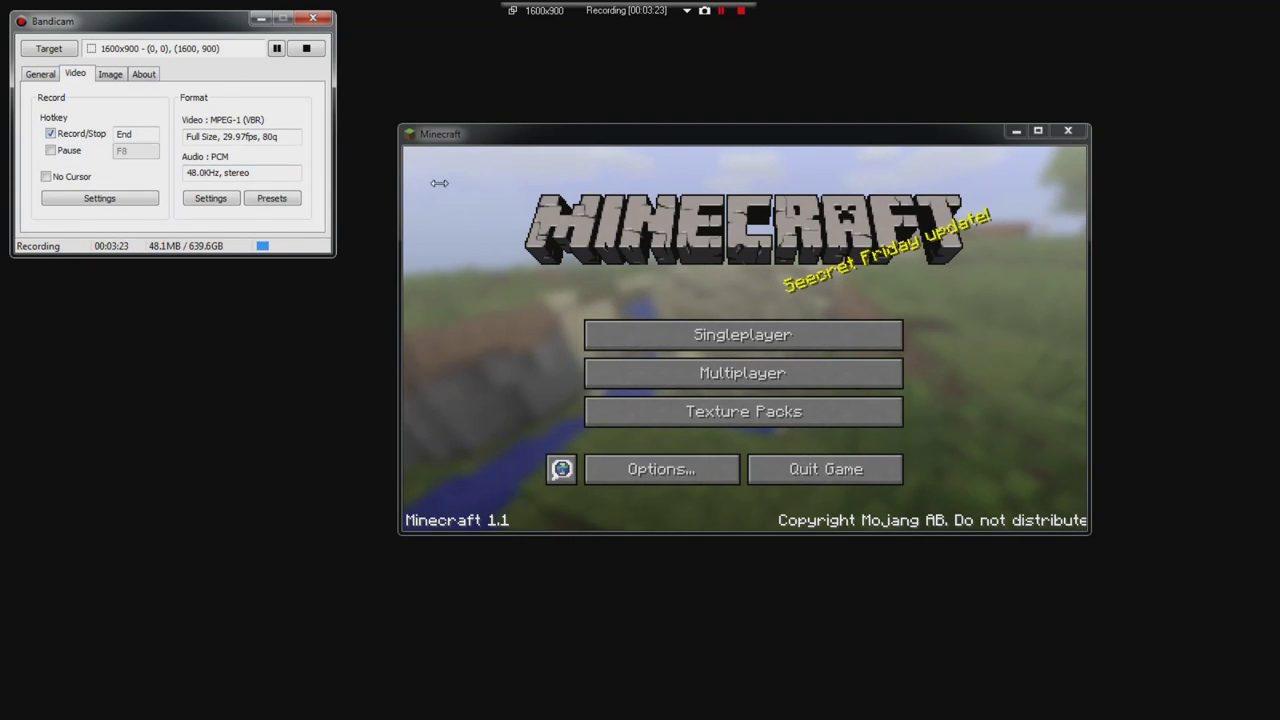
left_click(97, 199)
Review the Sound settings without changes, then select the General tab's output folder path
left_click(38, 38)
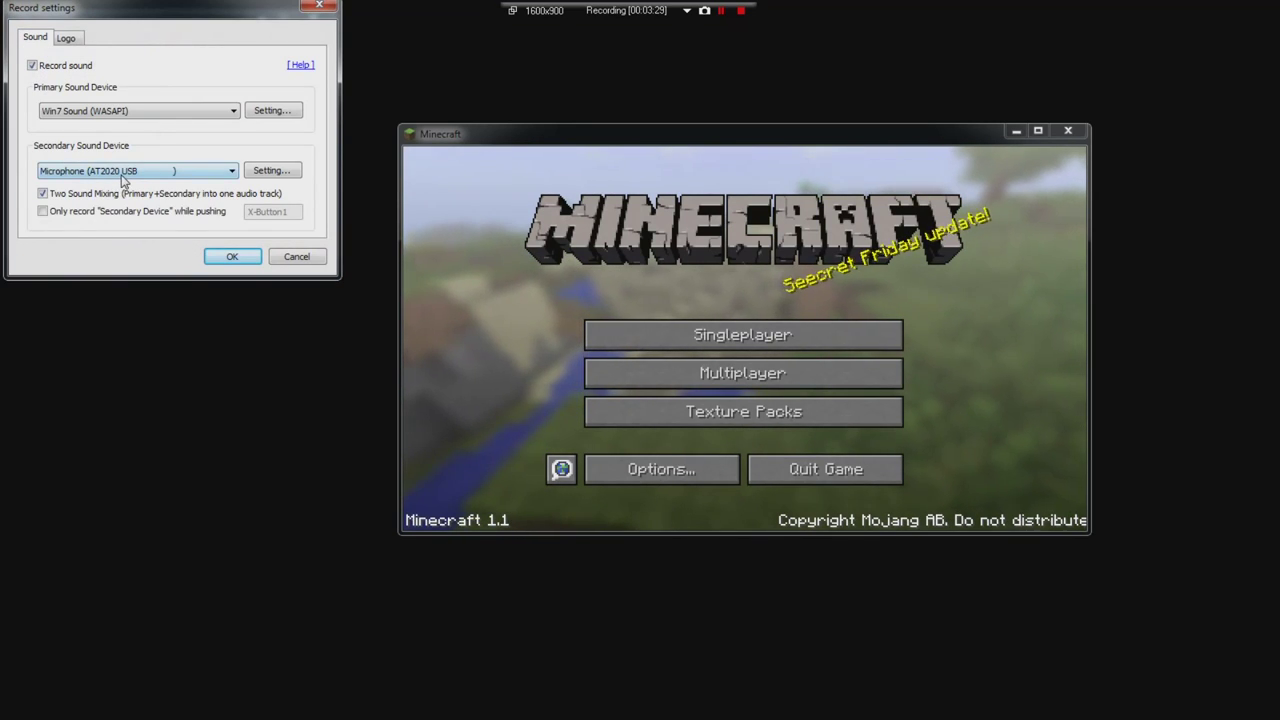
left_click(300, 257)
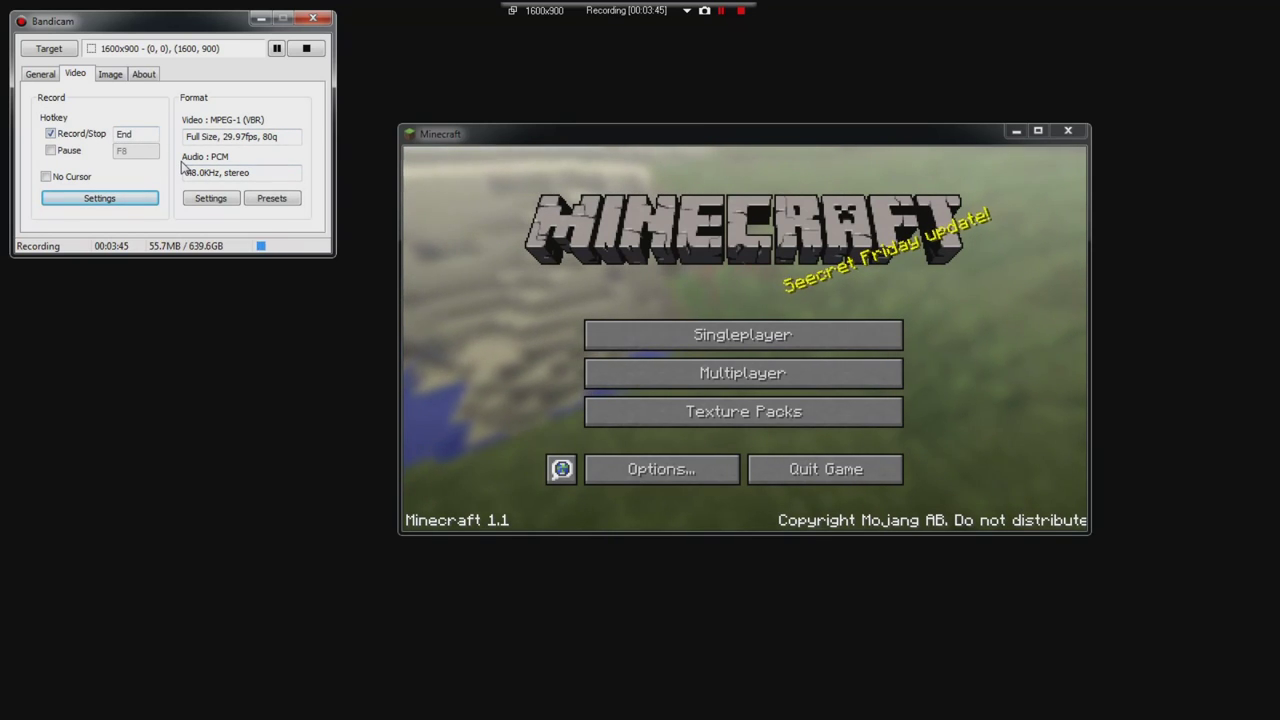
left_click(40, 73)
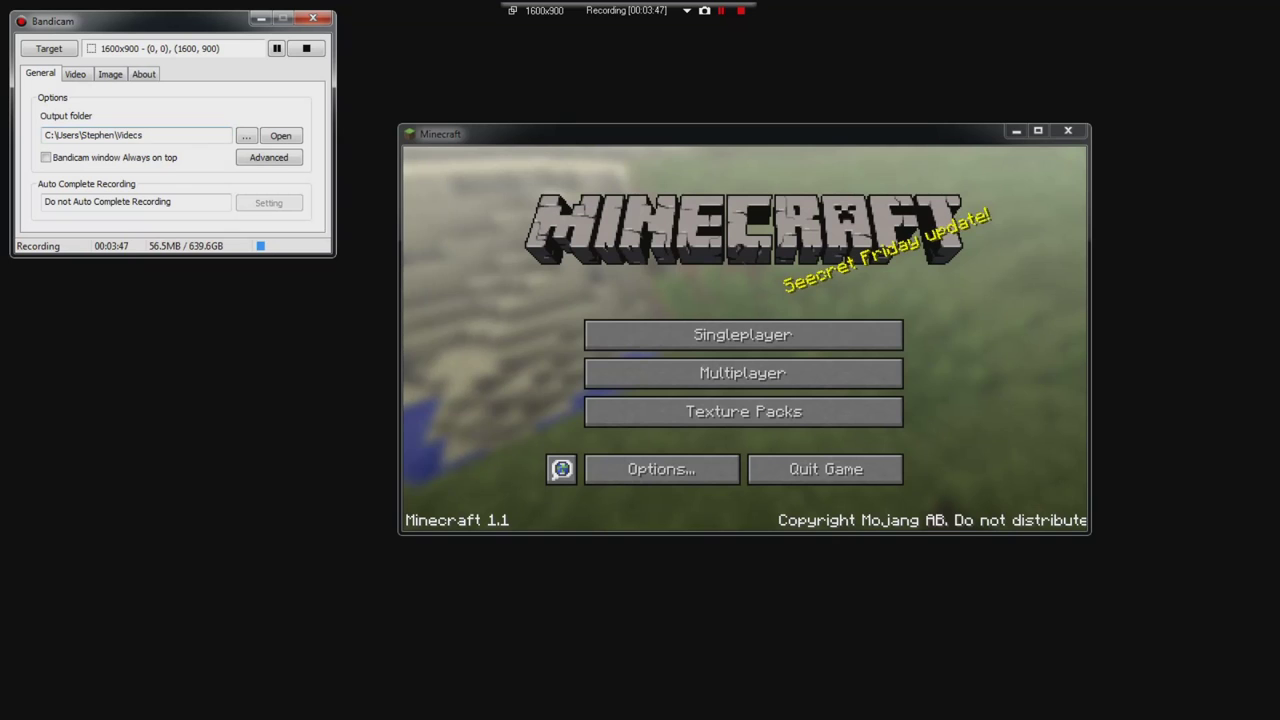
double_click(100, 135)
left_click(185, 135)
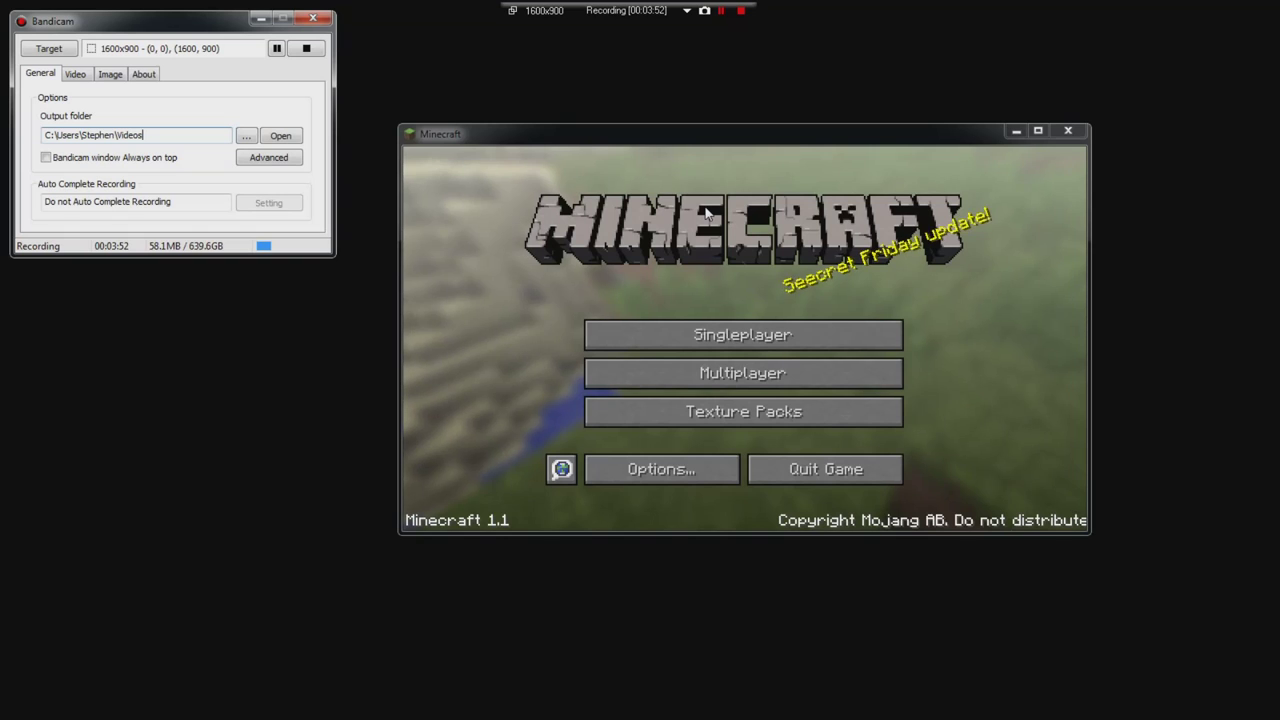
Minimize the Minecraft window and the Videos library window
left_click(1012, 132)
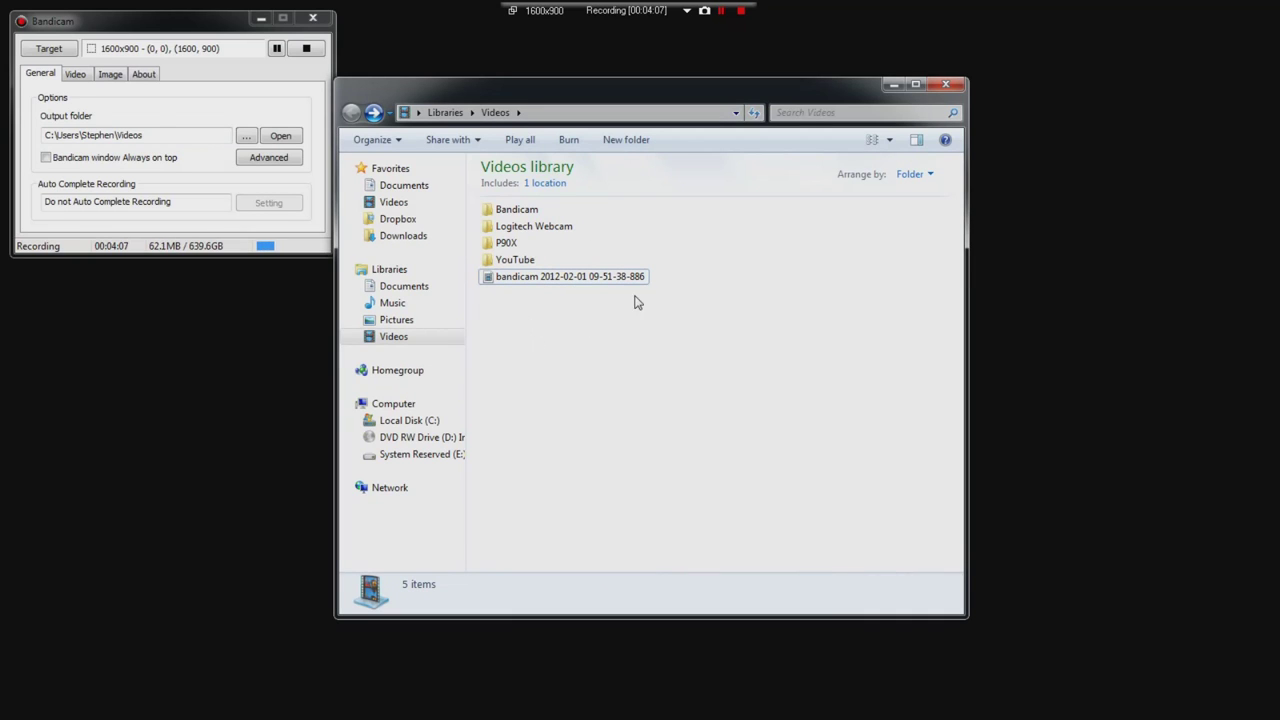
left_click(893, 85)
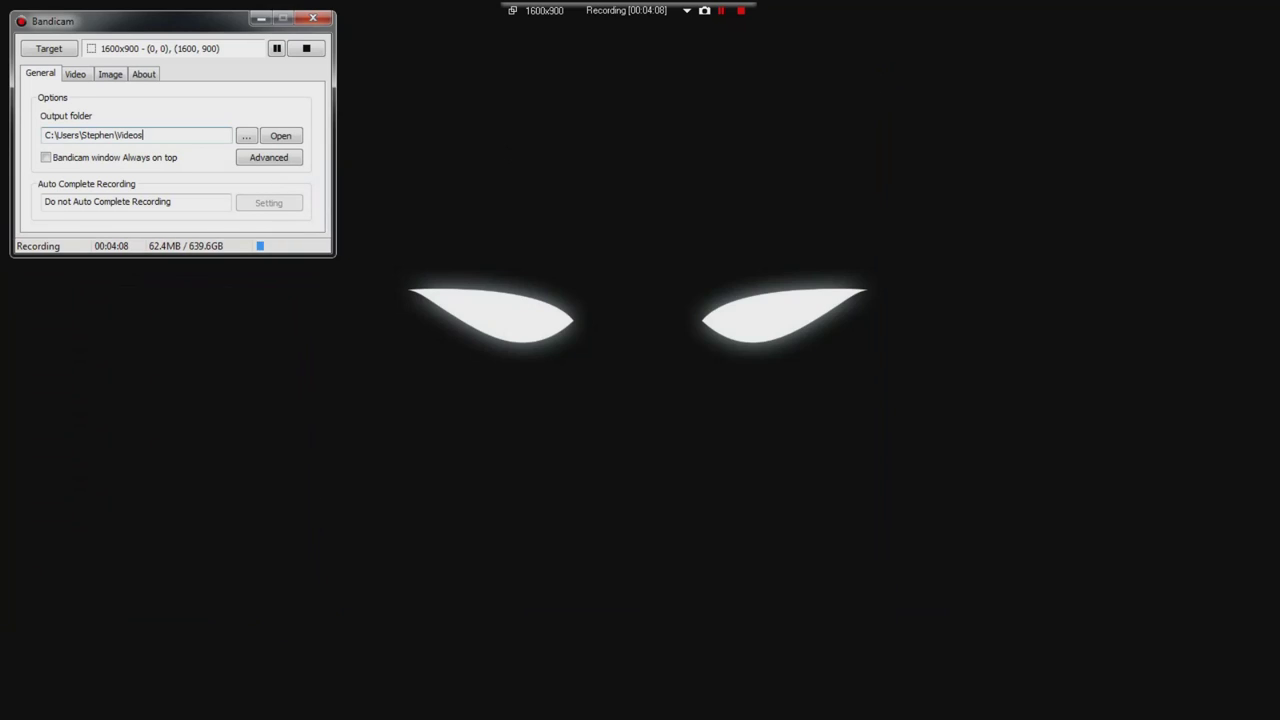
Bring Chrome forward on its CyberLink PowerDirector 10 product page tab
key("alt+Tab")
key("ctrl+Tab")
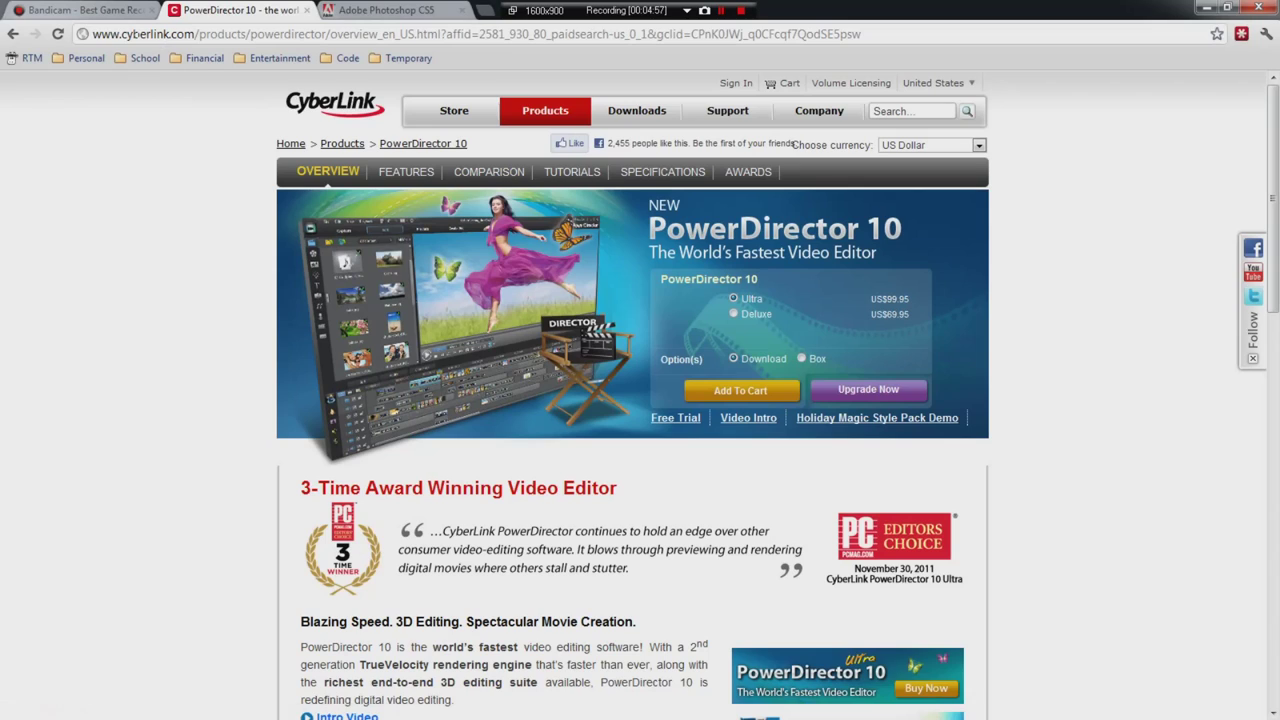
Minimize Chrome to reveal PowerDirector's New Untitled Project and its media library
mouse_move(549, 118)
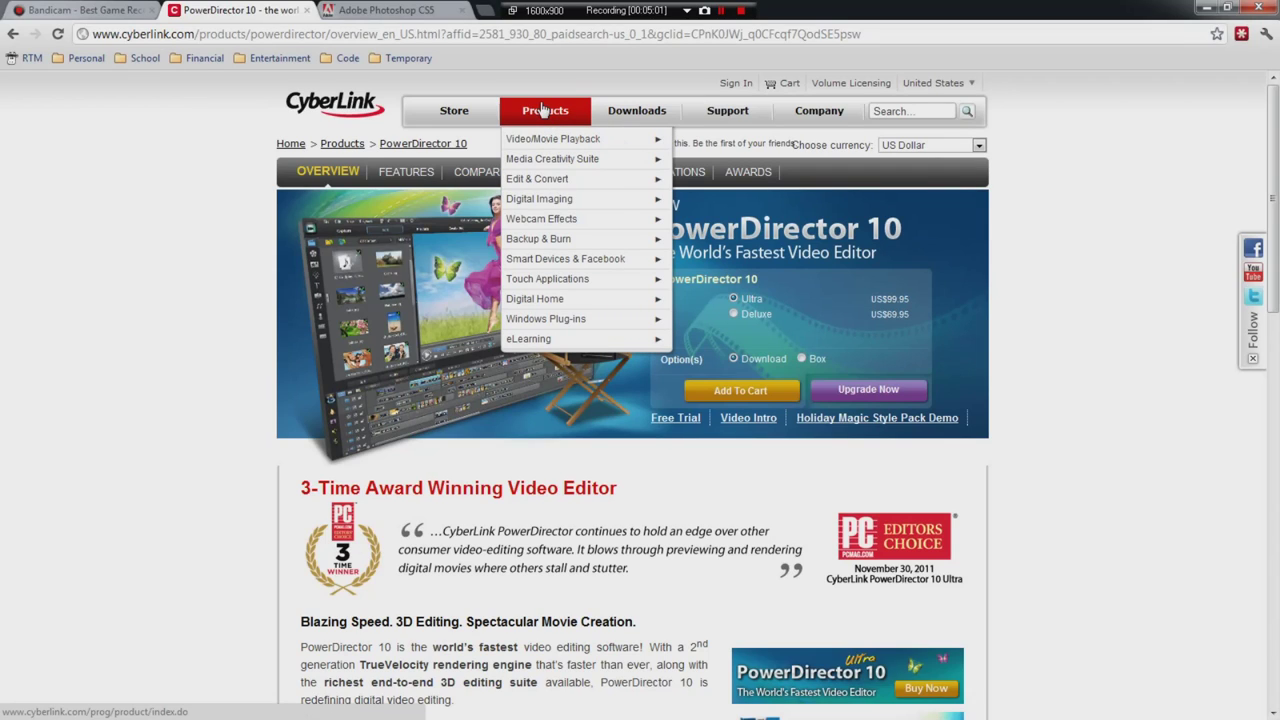
mouse_move(548, 180)
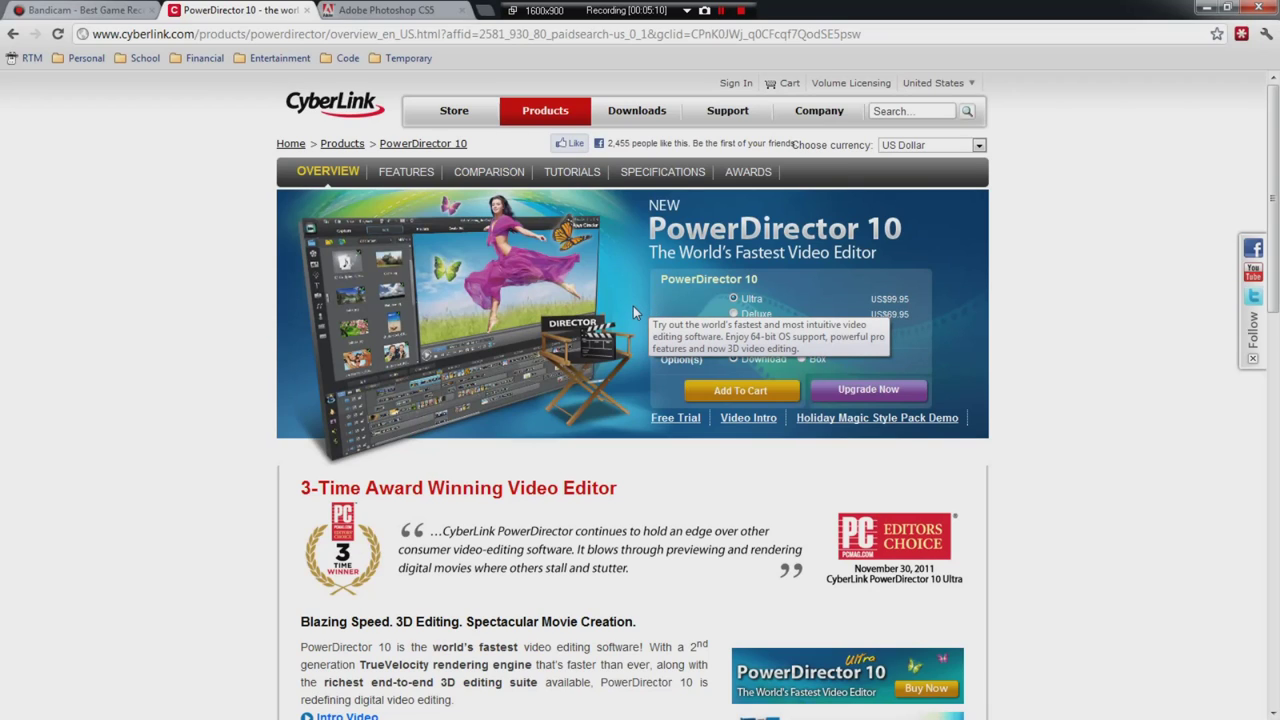
left_click(1199, 10)
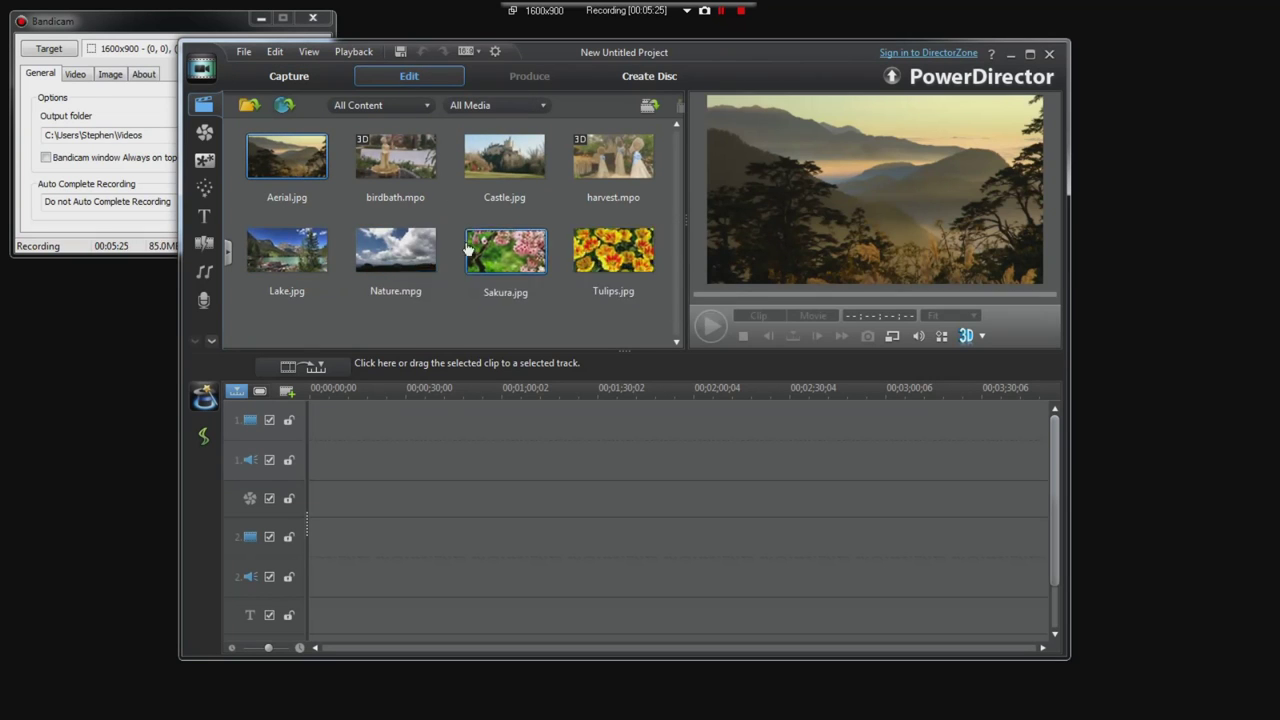
Drop Lake.jpg onto video track 1 and stretch it to about 40 seconds
left_click_drag(300, 252, 318, 420)
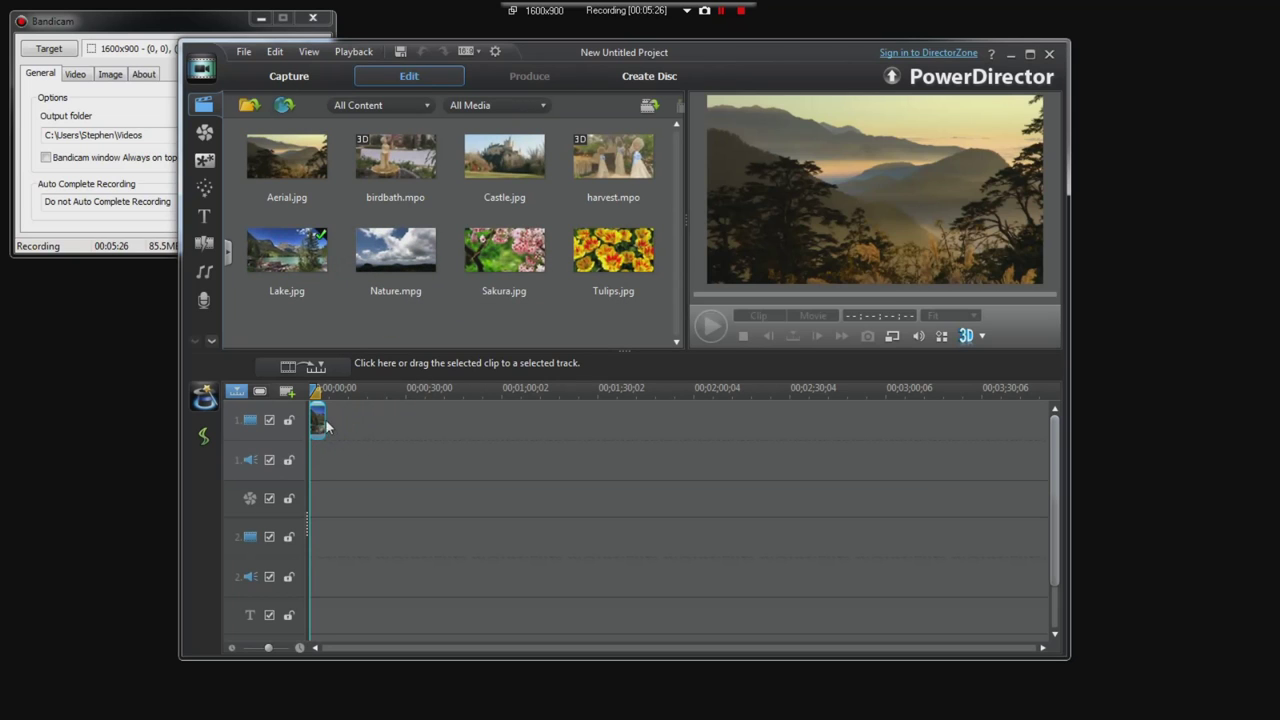
left_click(326, 424)
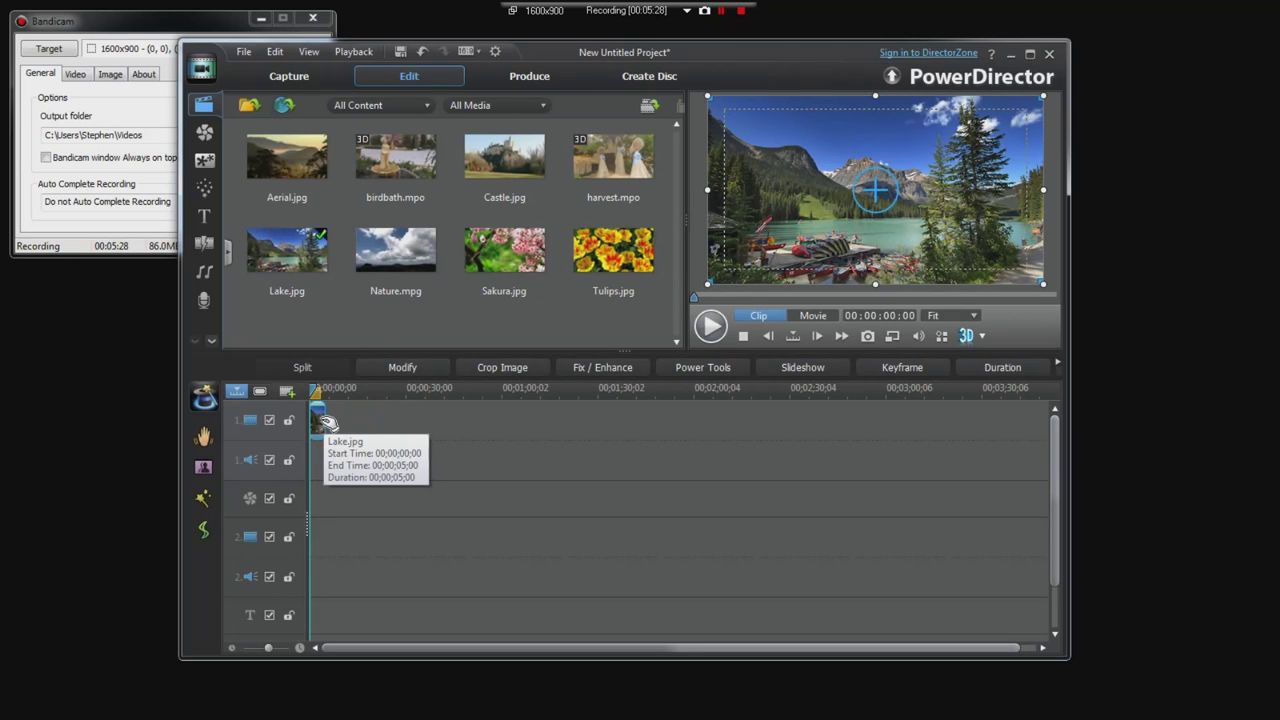
left_click_drag(326, 422, 438, 418)
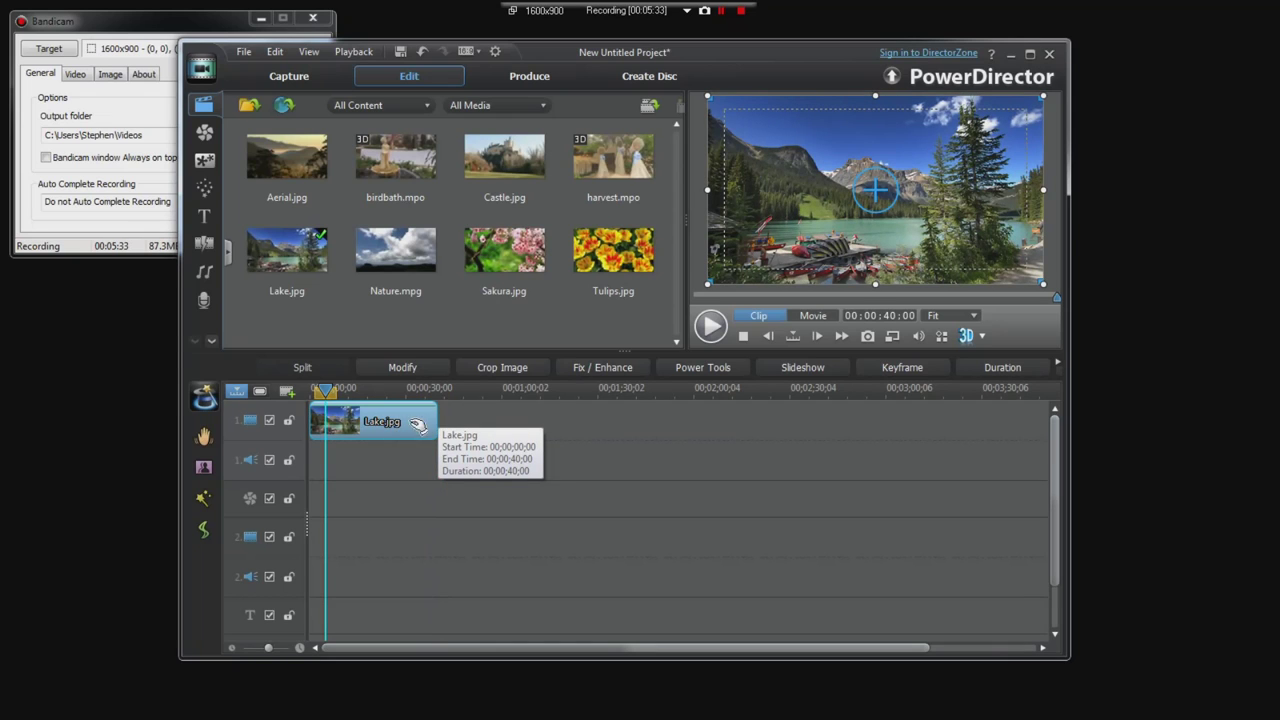
Play the 40-second Lake clip from the start in the preview, then stop
left_click(711, 327)
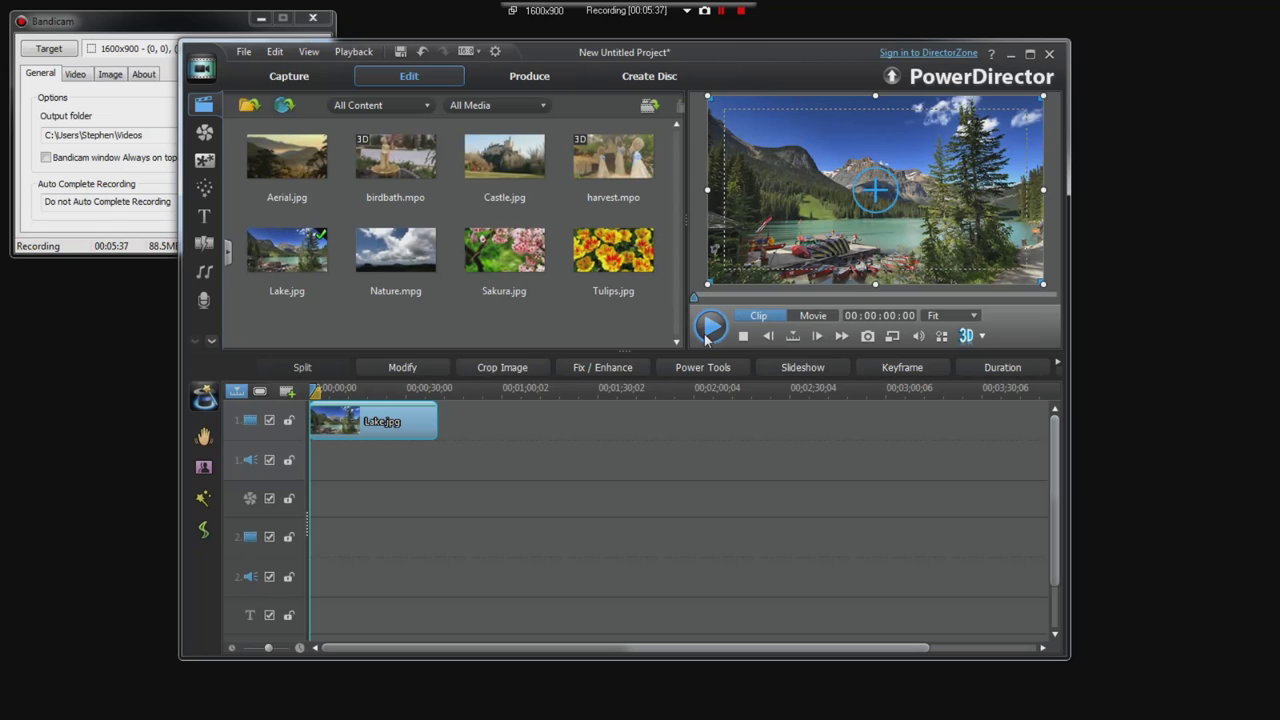
left_click(709, 328)
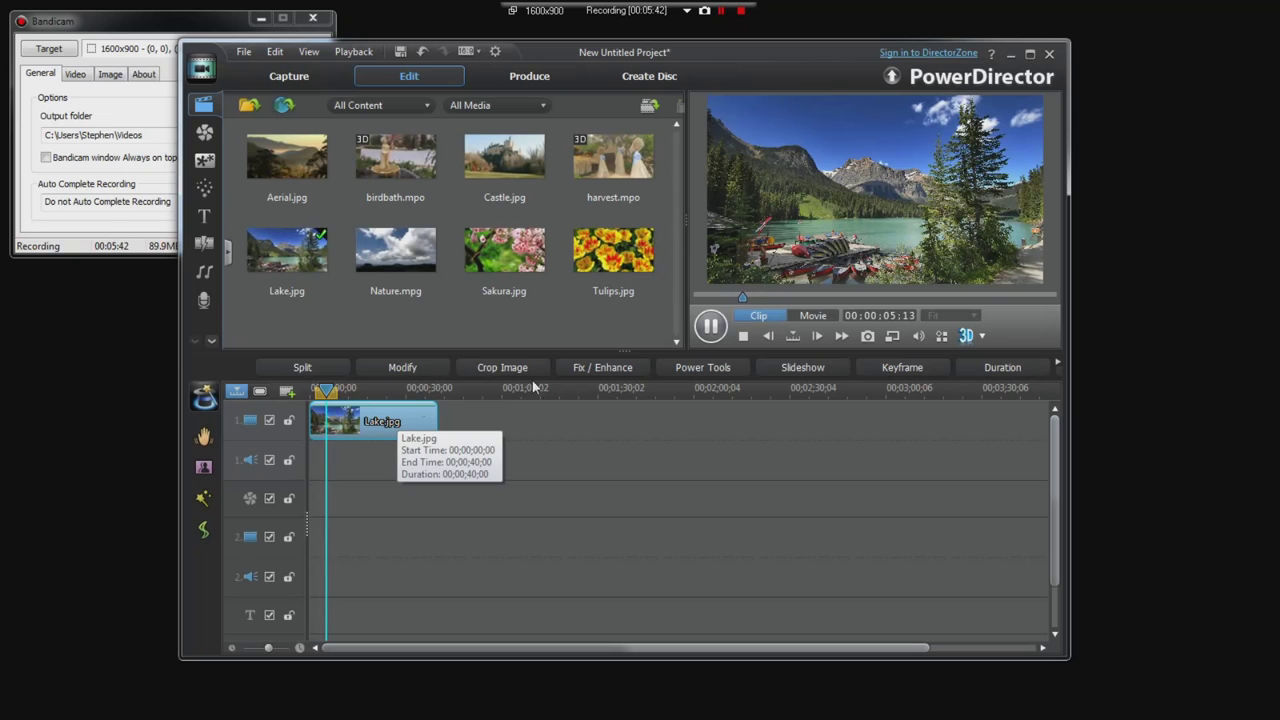
left_click(350, 420)
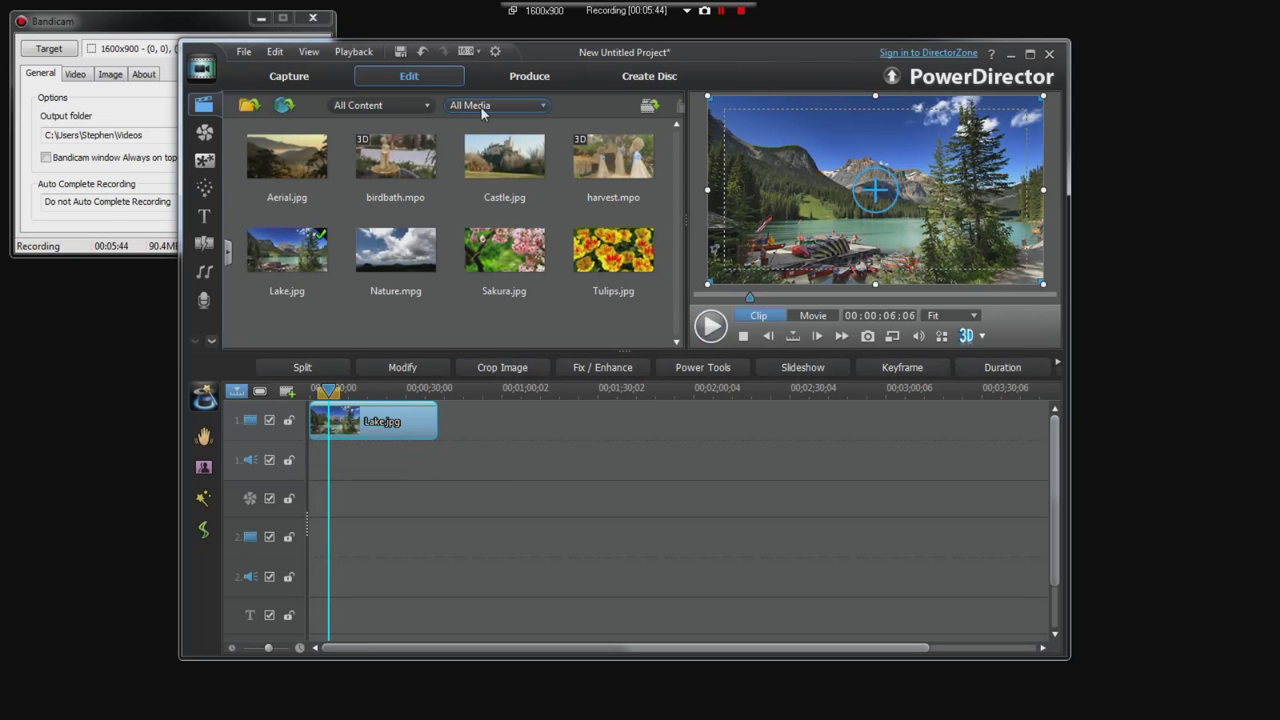
In Produce, choose MPEG-4 with the Custom YouTube profile and edit its quality settings
left_click(519, 80)
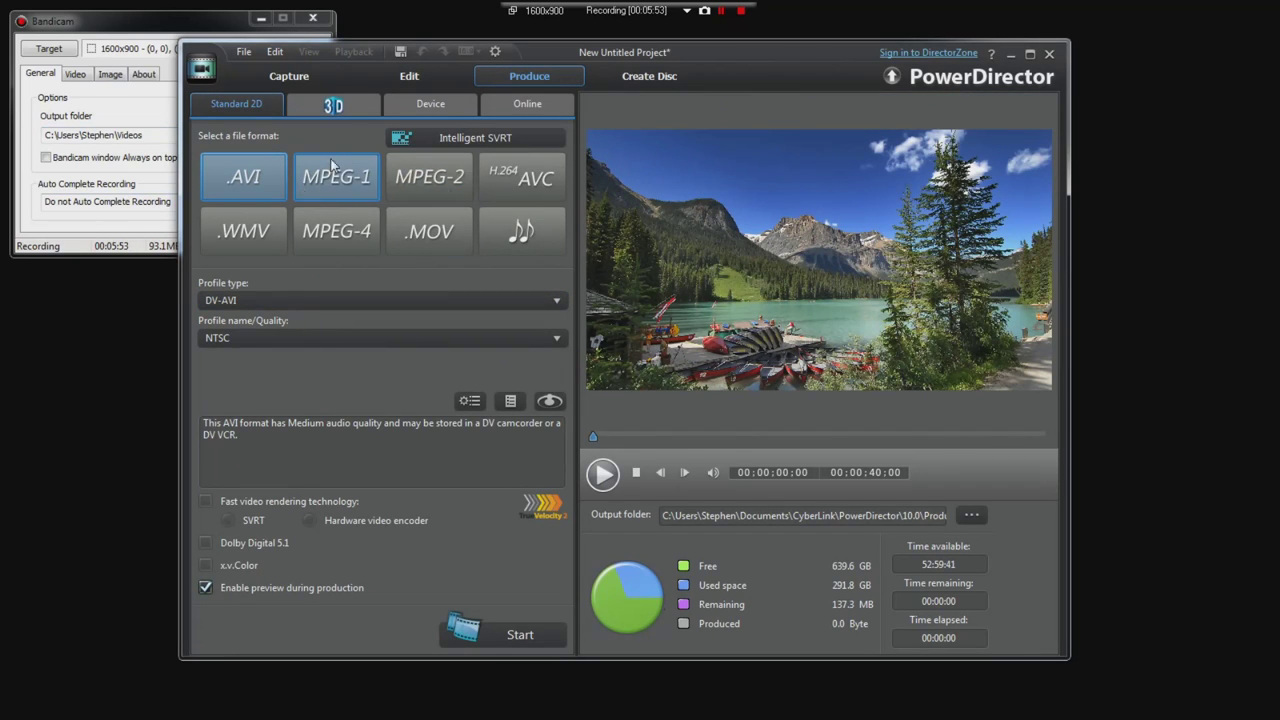
left_click(341, 232)
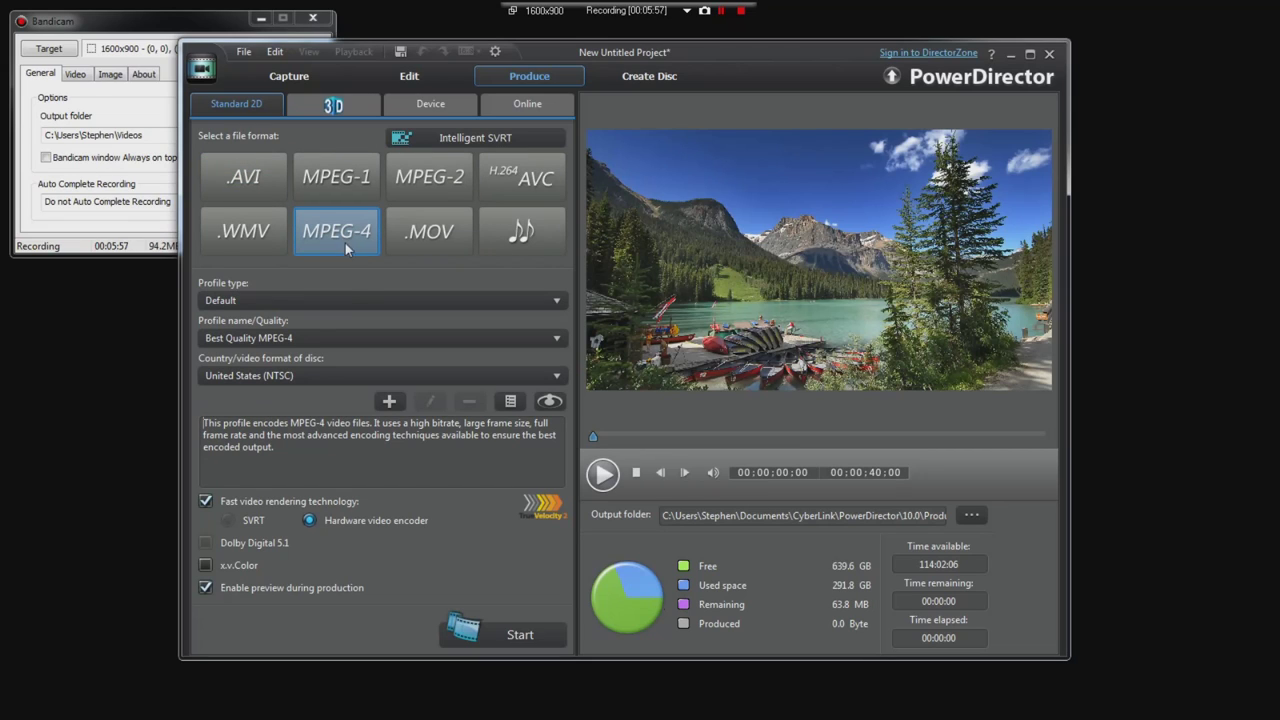
left_click(321, 297)
left_click(296, 332)
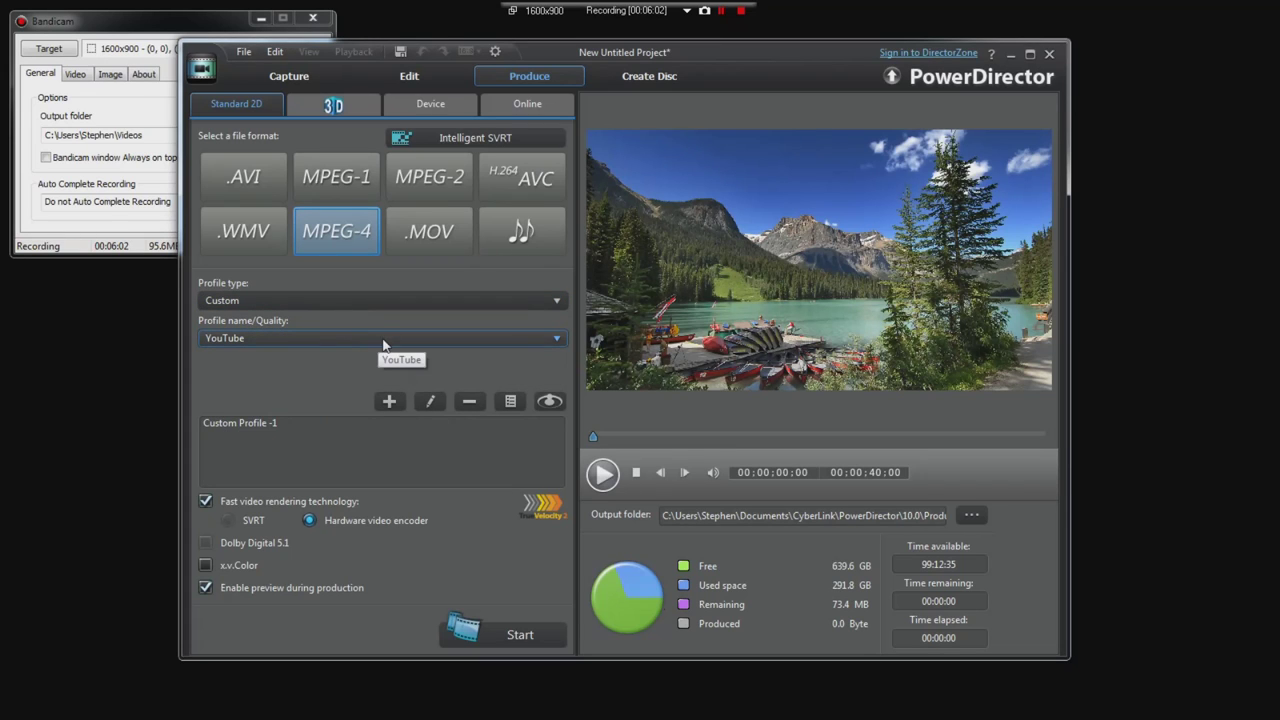
left_click(431, 402)
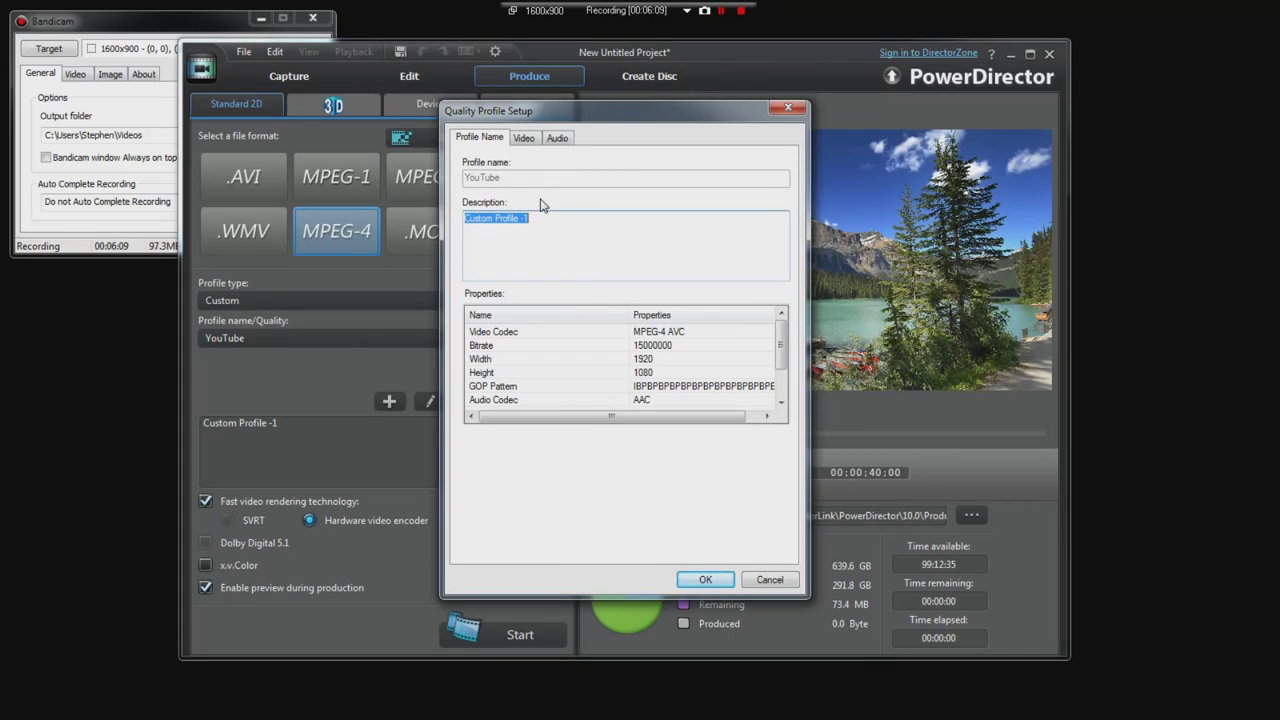
Set the profile description to '10' and keep 1920x1080 as the video resolution
type("1080p YouTube Videos")
left_click(524, 139)
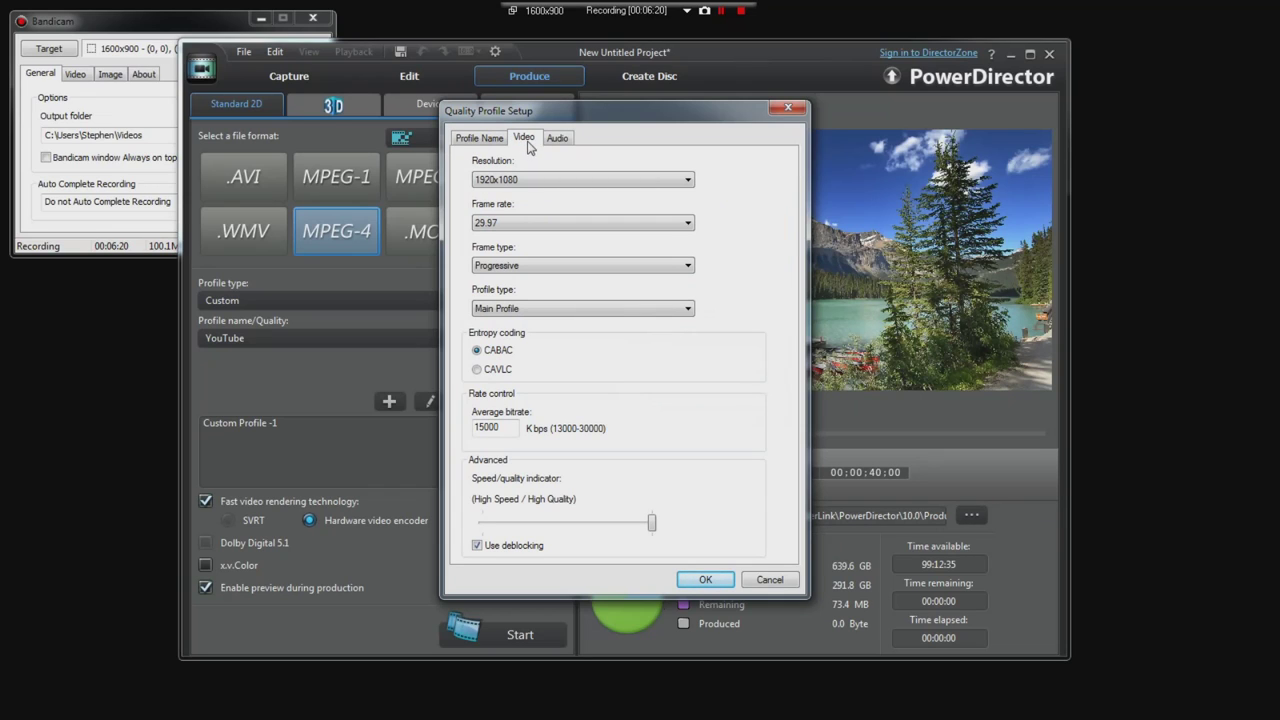
left_click(489, 181)
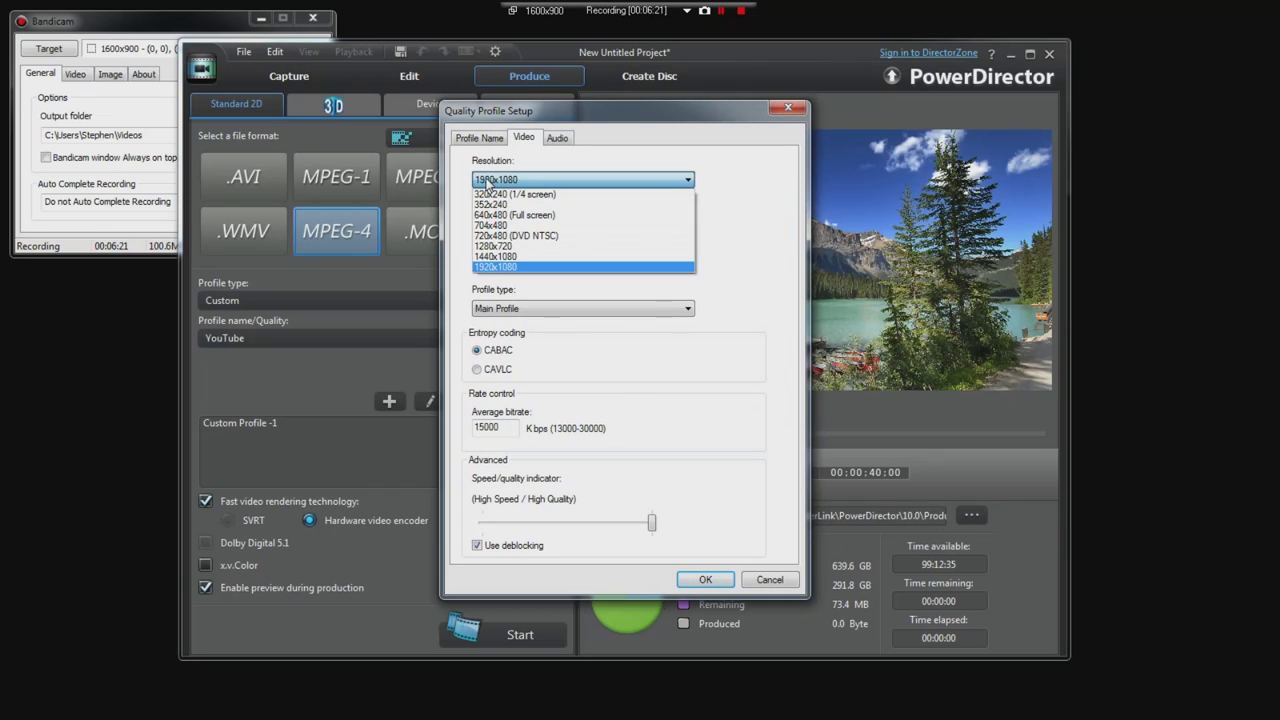
left_click(519, 268)
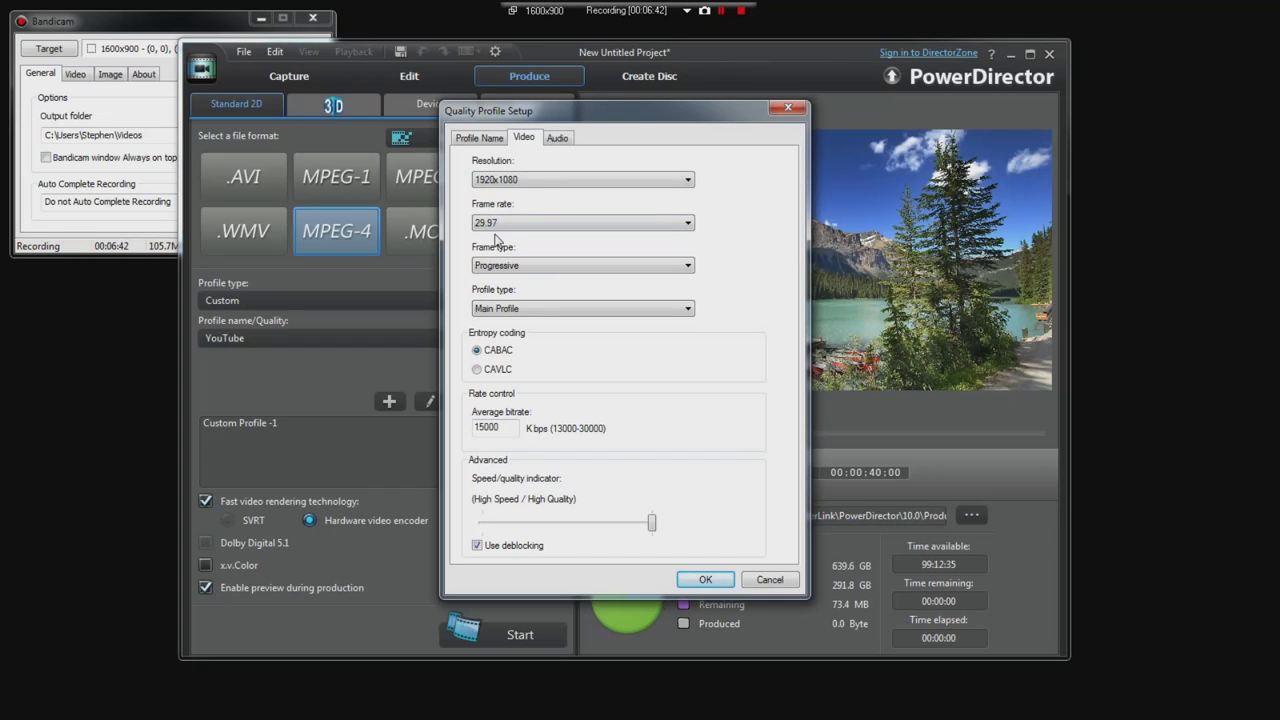
Confirm the 29.97 fps frame rate and 15000 kbps average bitrate
left_click(125, 118)
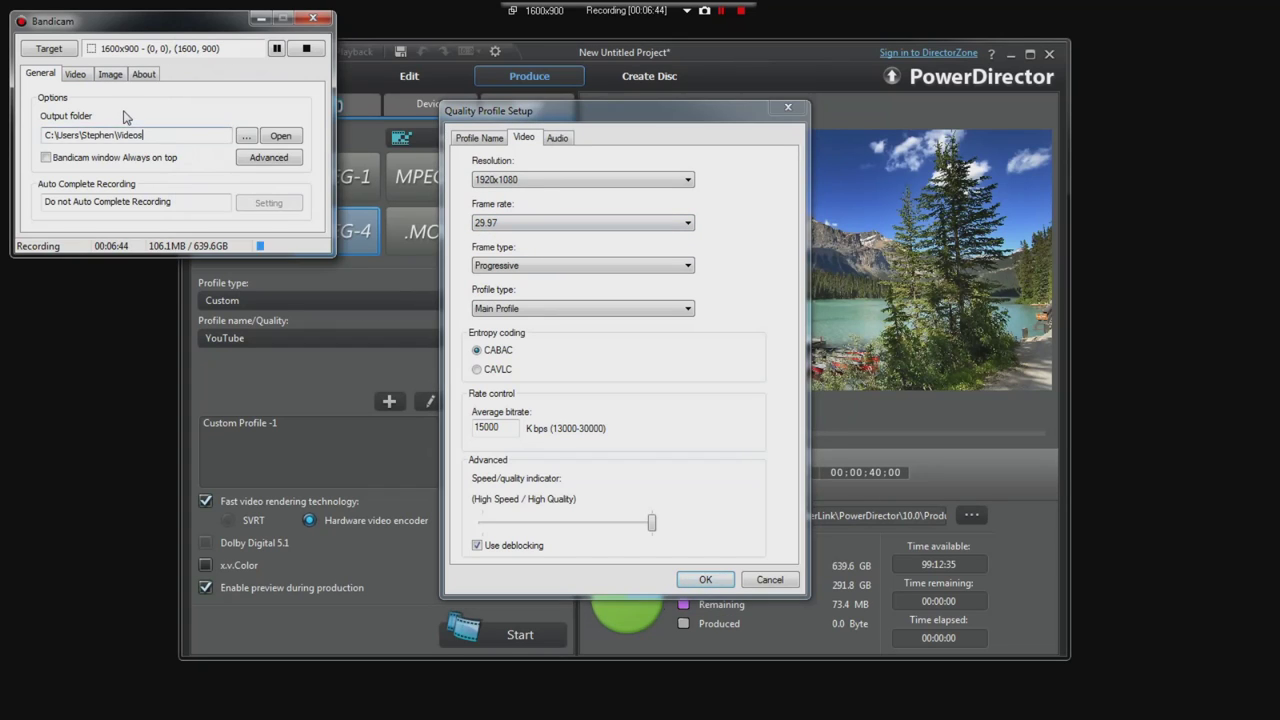
left_click(75, 74)
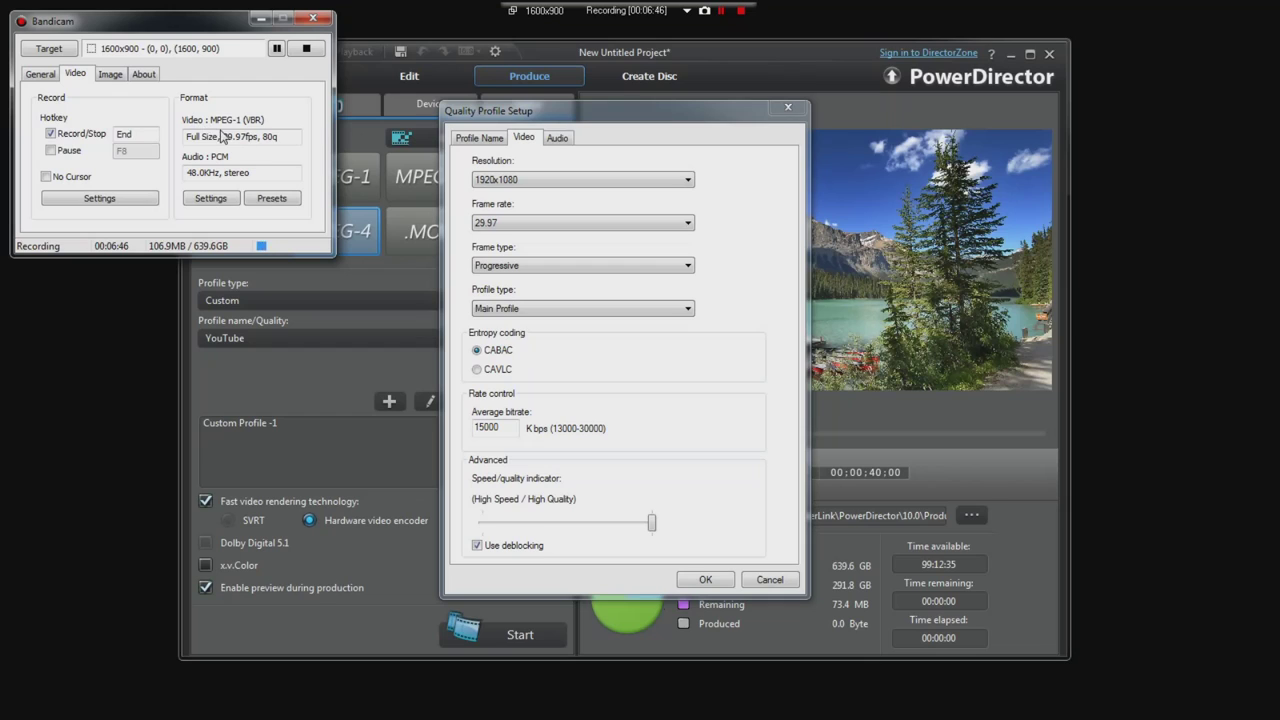
left_click_drag(258, 136, 222, 136)
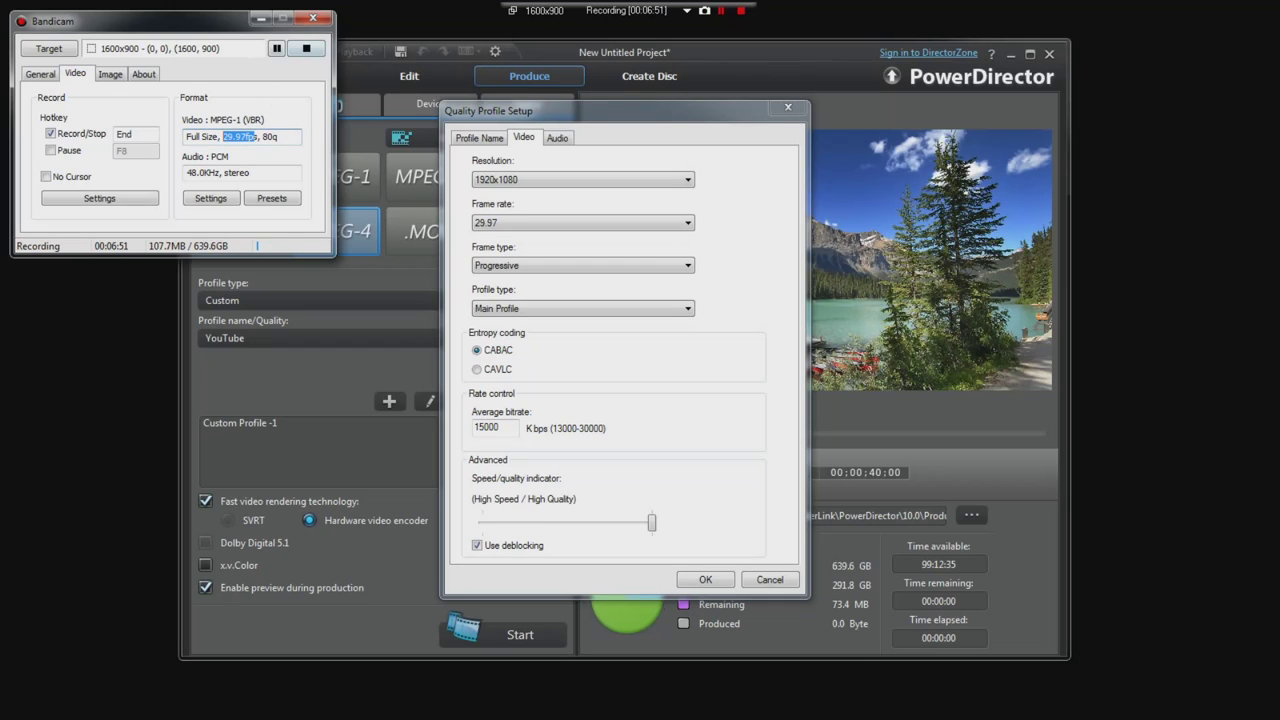
left_click(572, 253)
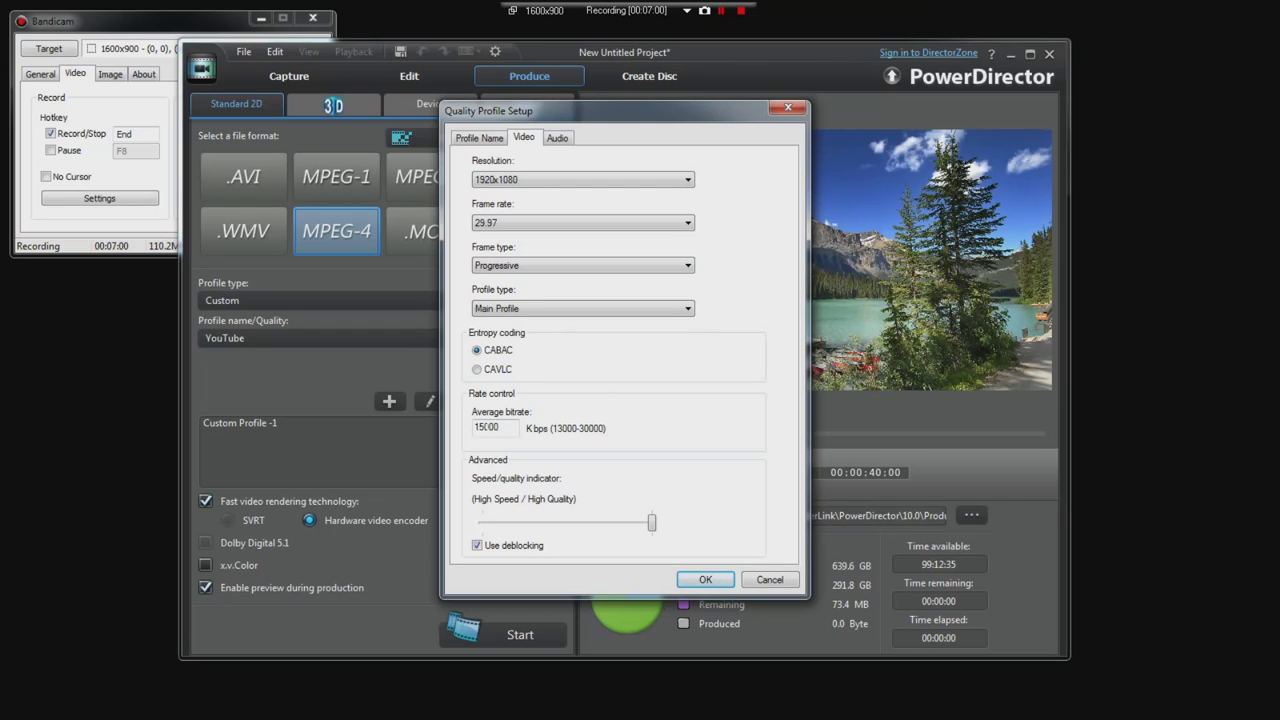
left_click_drag(508, 428, 433, 428)
left_click(562, 139)
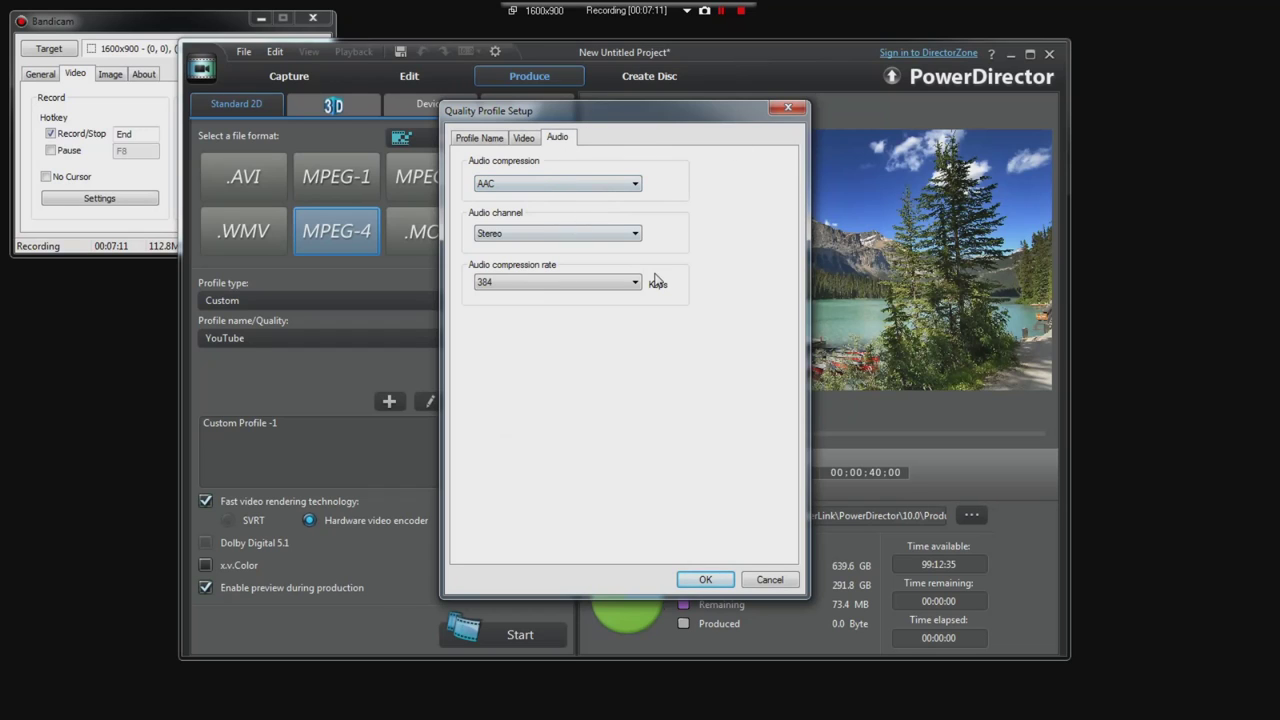
Keep 384 Kbps audio, save the YouTube profile, and start rendering the movie
left_click(570, 285)
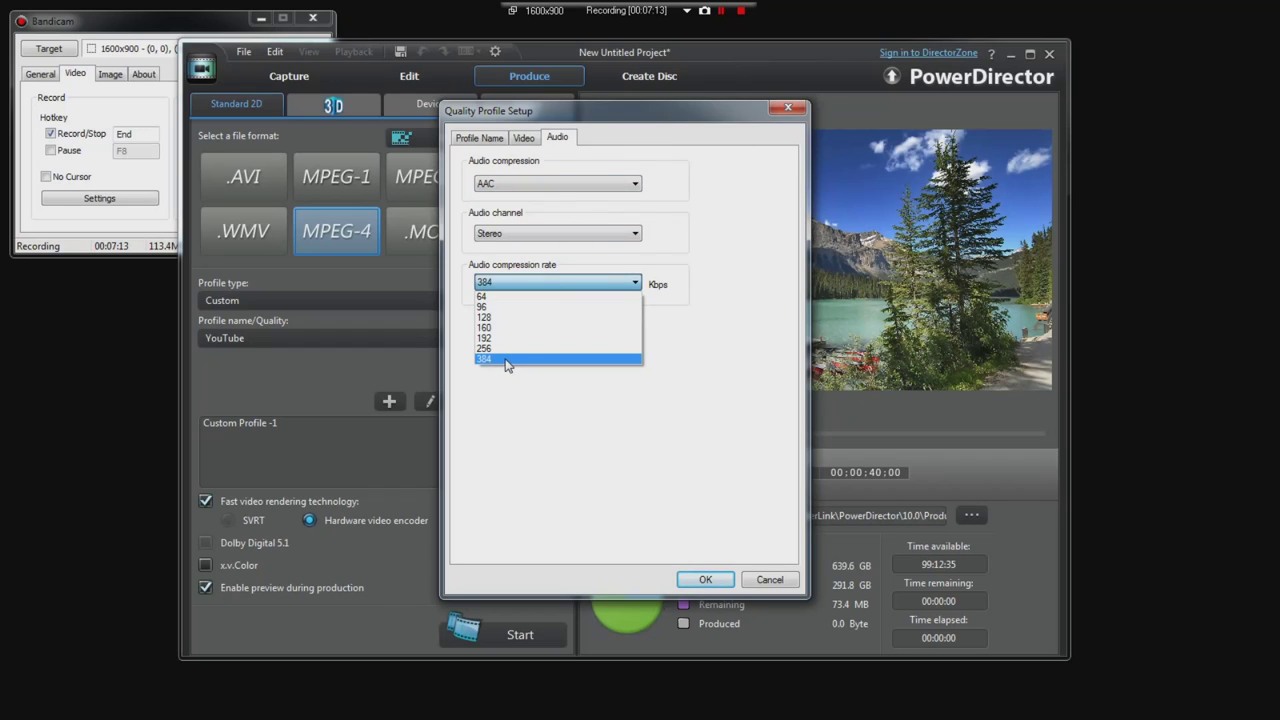
left_click(506, 360)
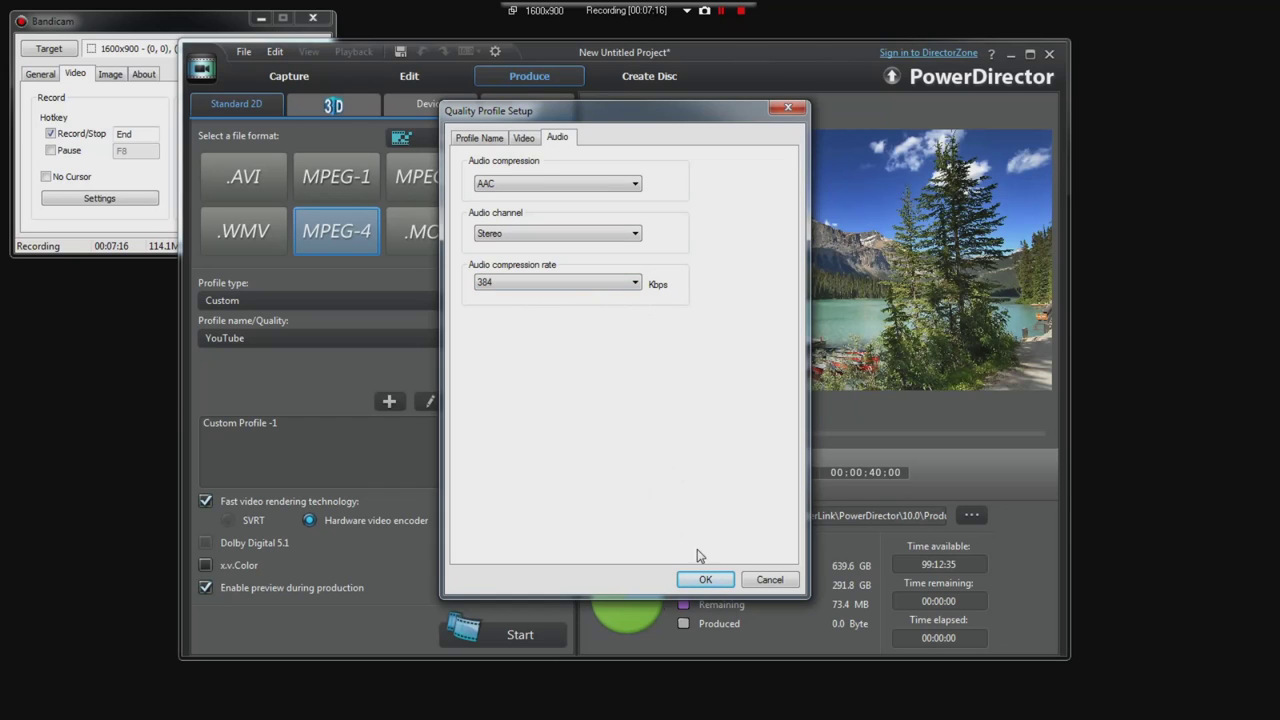
left_click(706, 580)
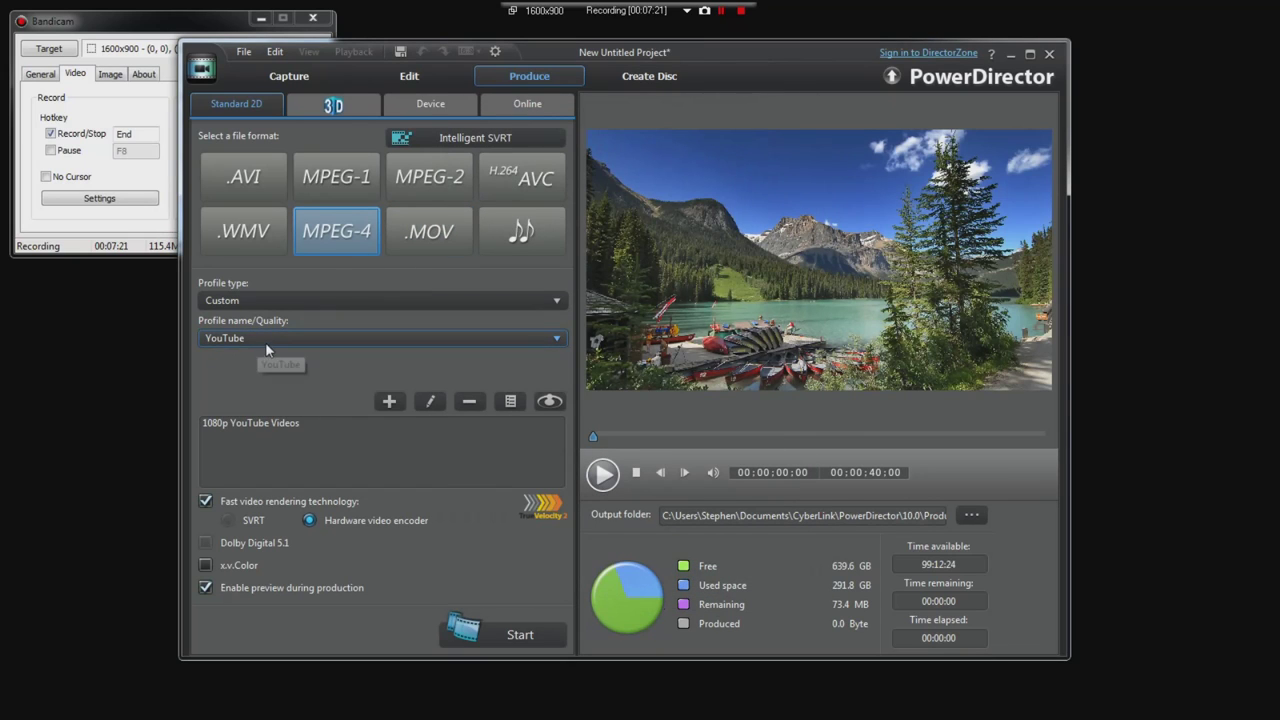
left_click(516, 634)
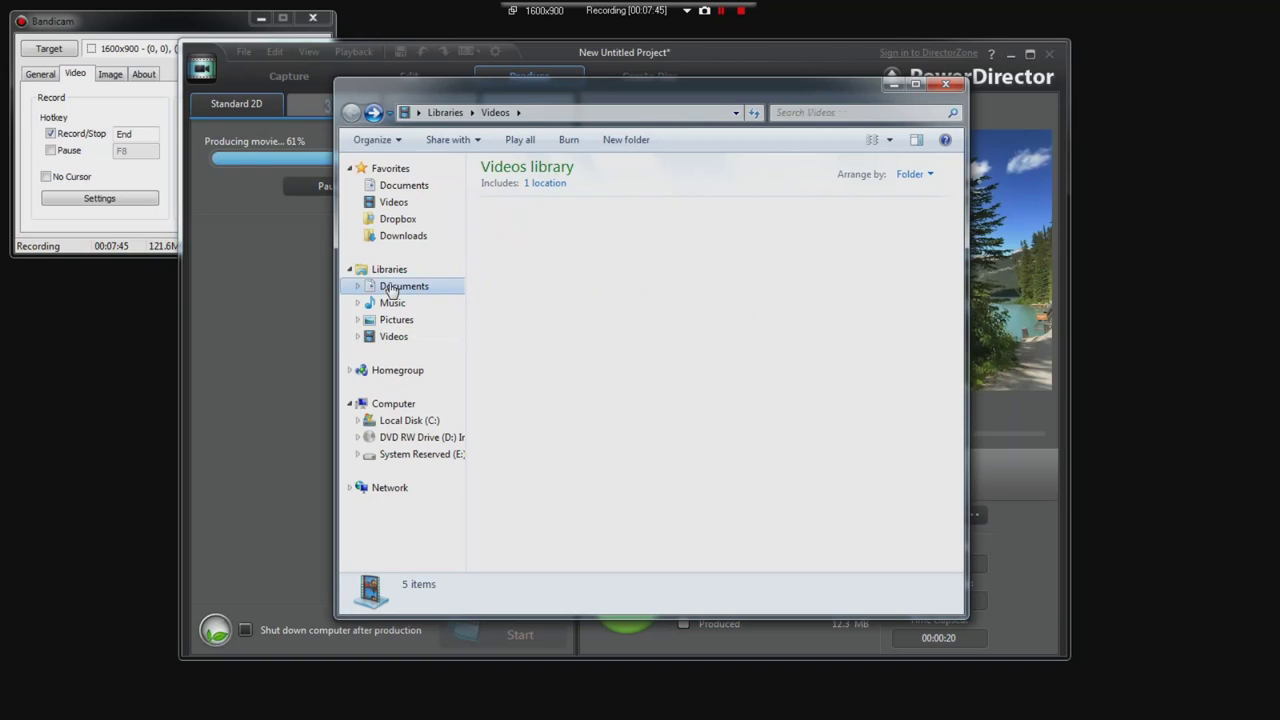
Open Documents > CyberLink > PowerDirector > 10.0 and select Produce_1
left_click(400, 286)
double_click(524, 228)
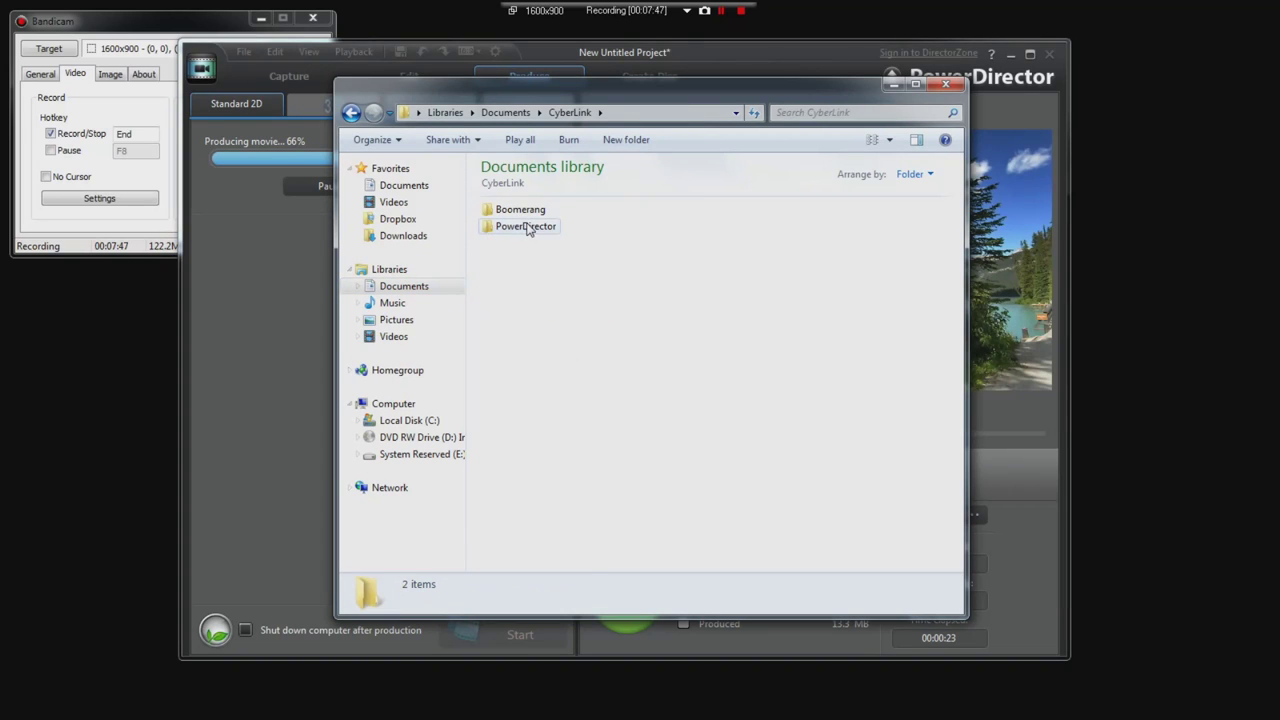
double_click(528, 228)
double_click(513, 214)
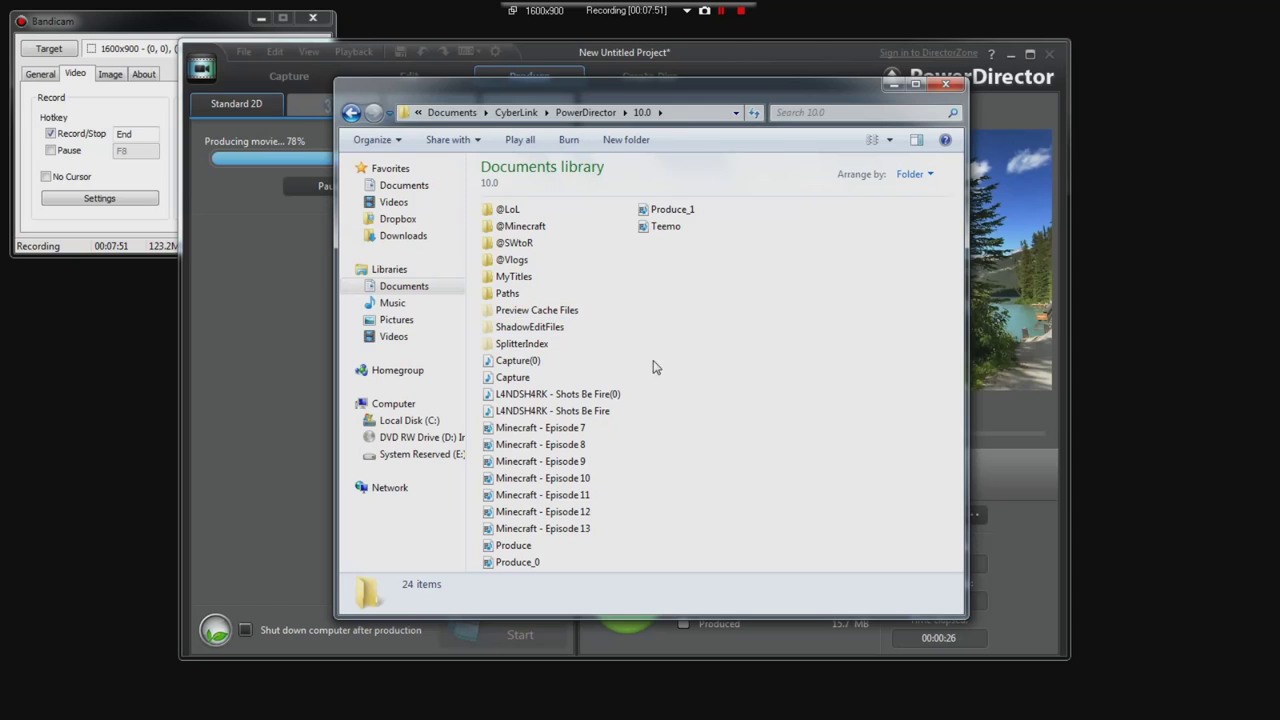
left_click(674, 211)
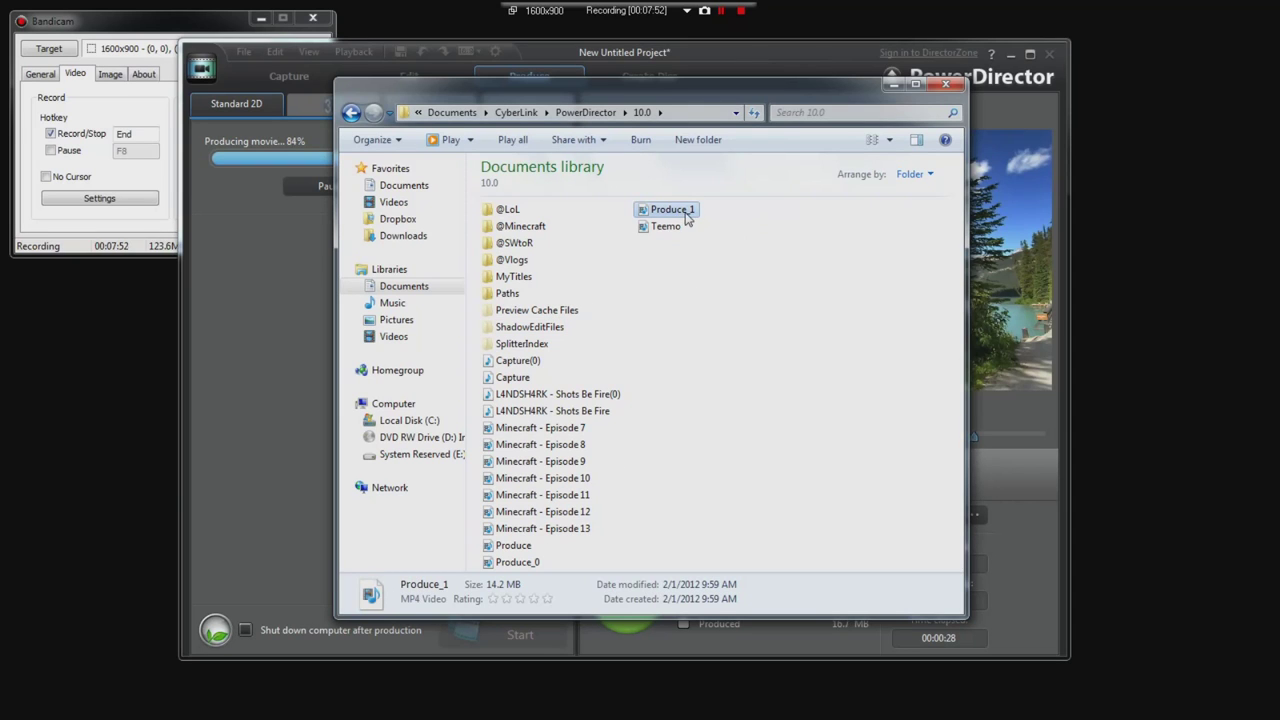
Position the 10.0 folder window over PowerDirector while rendering finishes
left_click_drag(674, 99, 297, 120)
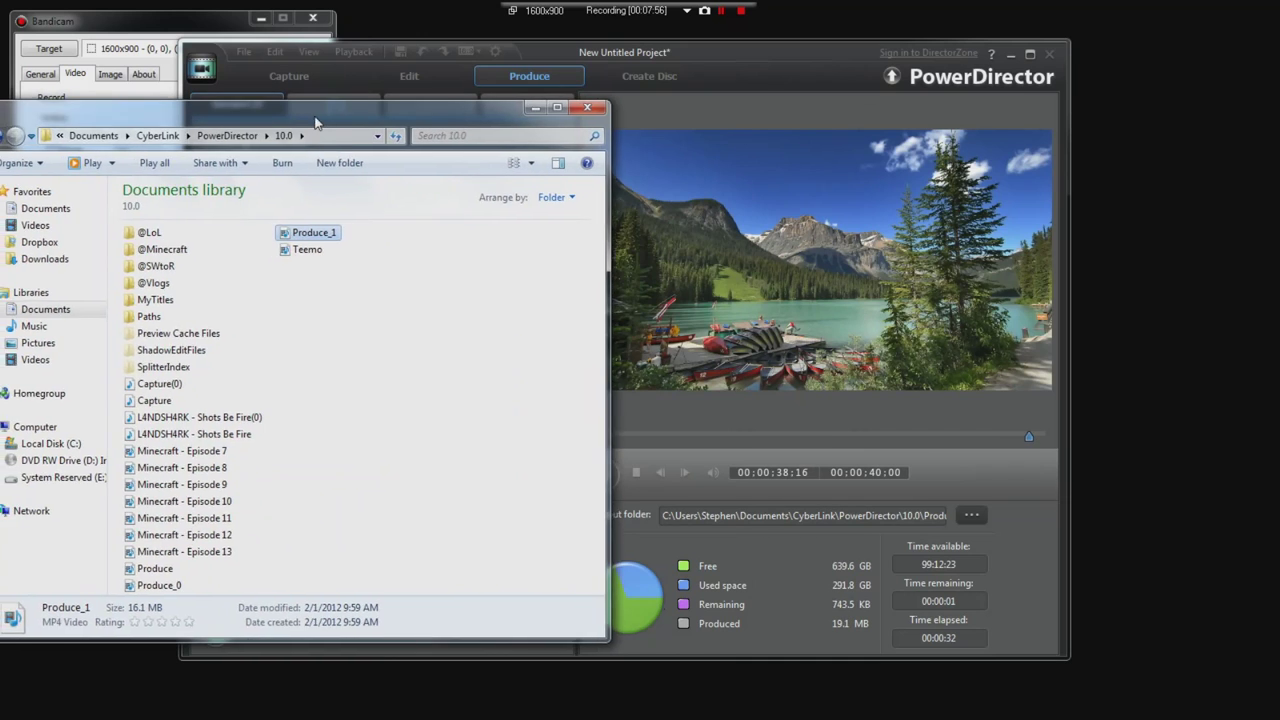
left_click_drag(297, 120, 426, 125)
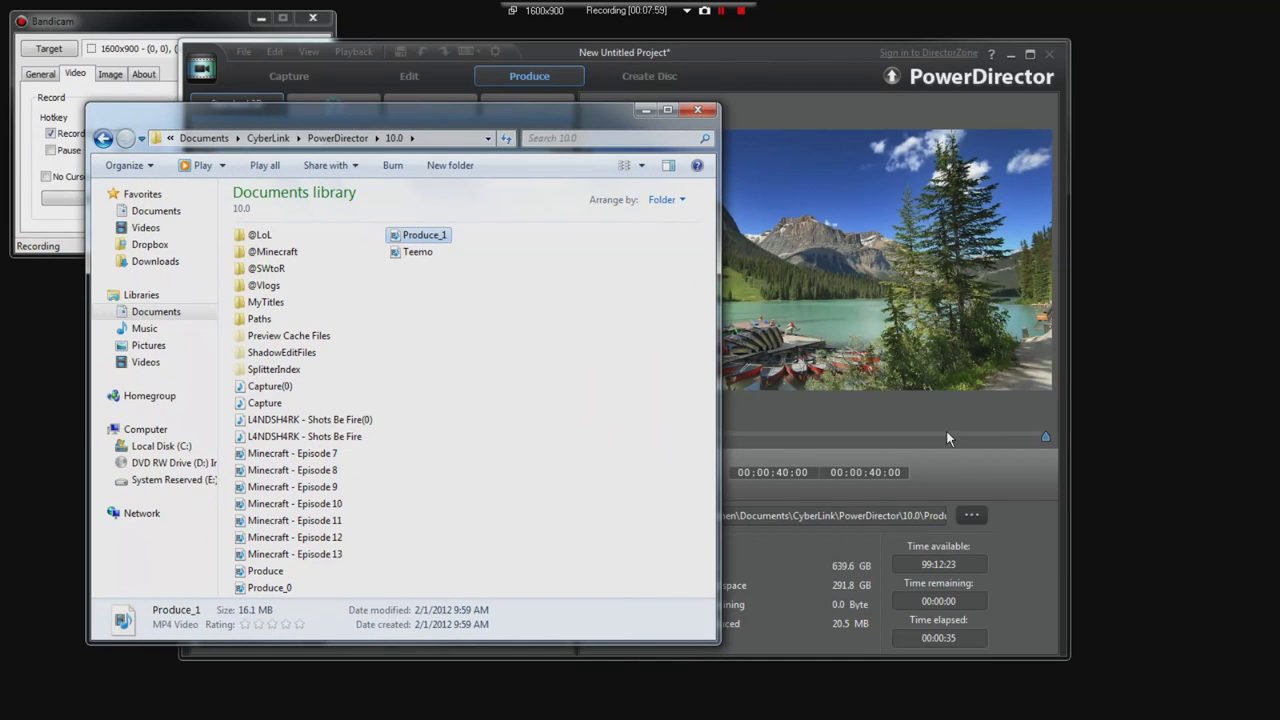
left_click_drag(492, 115, 735, 208)
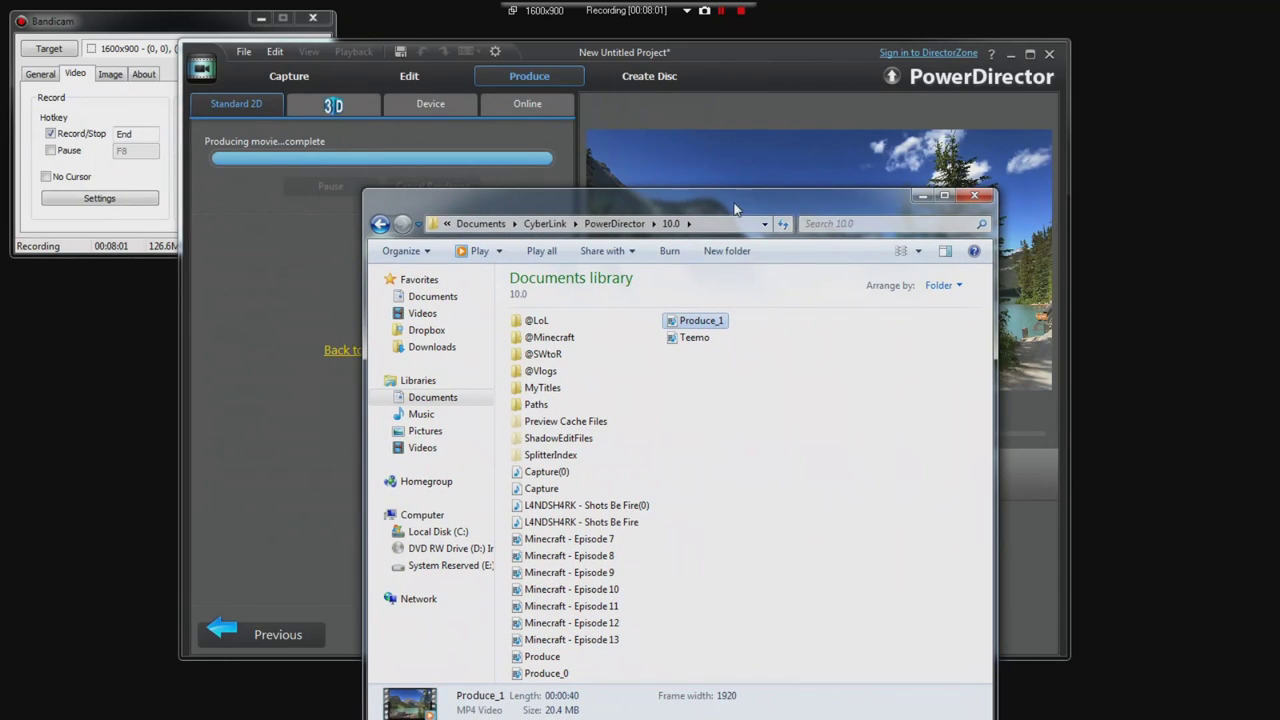
mouse_move(732, 200)
left_mouse_down()
mouse_move(716, 556)
mouse_move(684, 586)
mouse_move(725, 220)
left_mouse_up()
Close PowerDirector without saving the project changes
left_click(1049, 55)
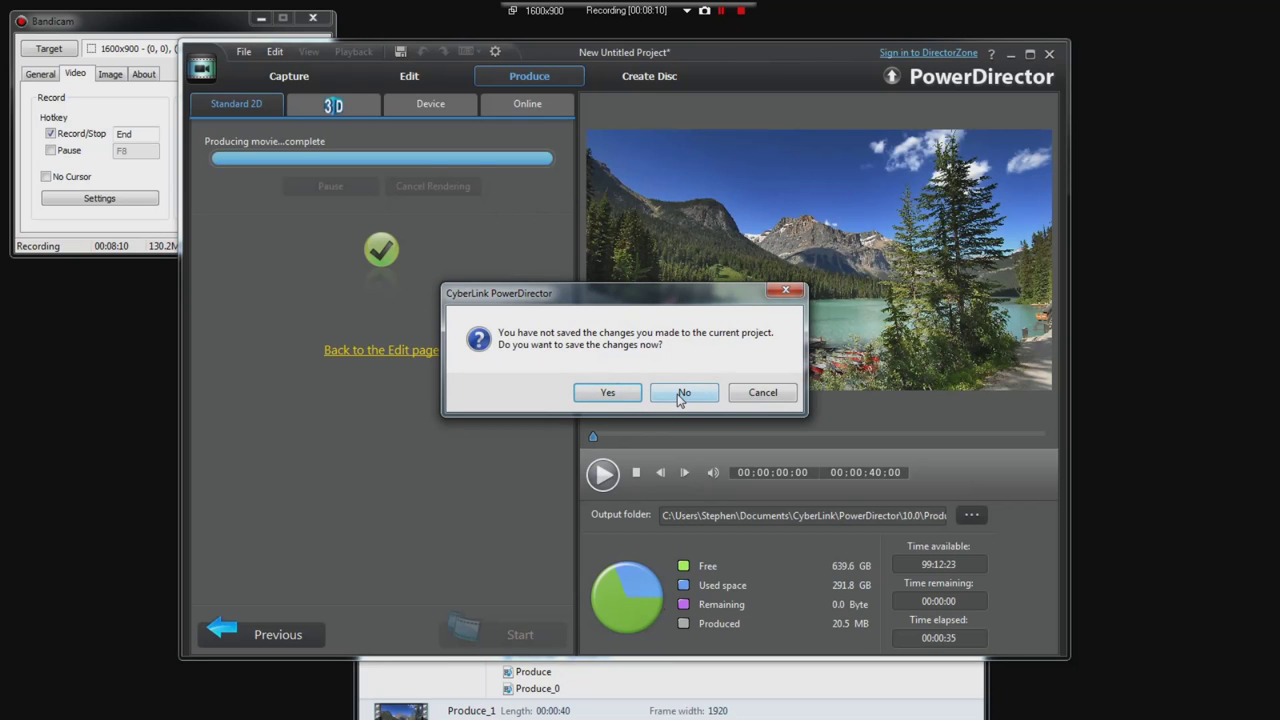
left_click(680, 396)
left_click_drag(574, 227, 603, 127)
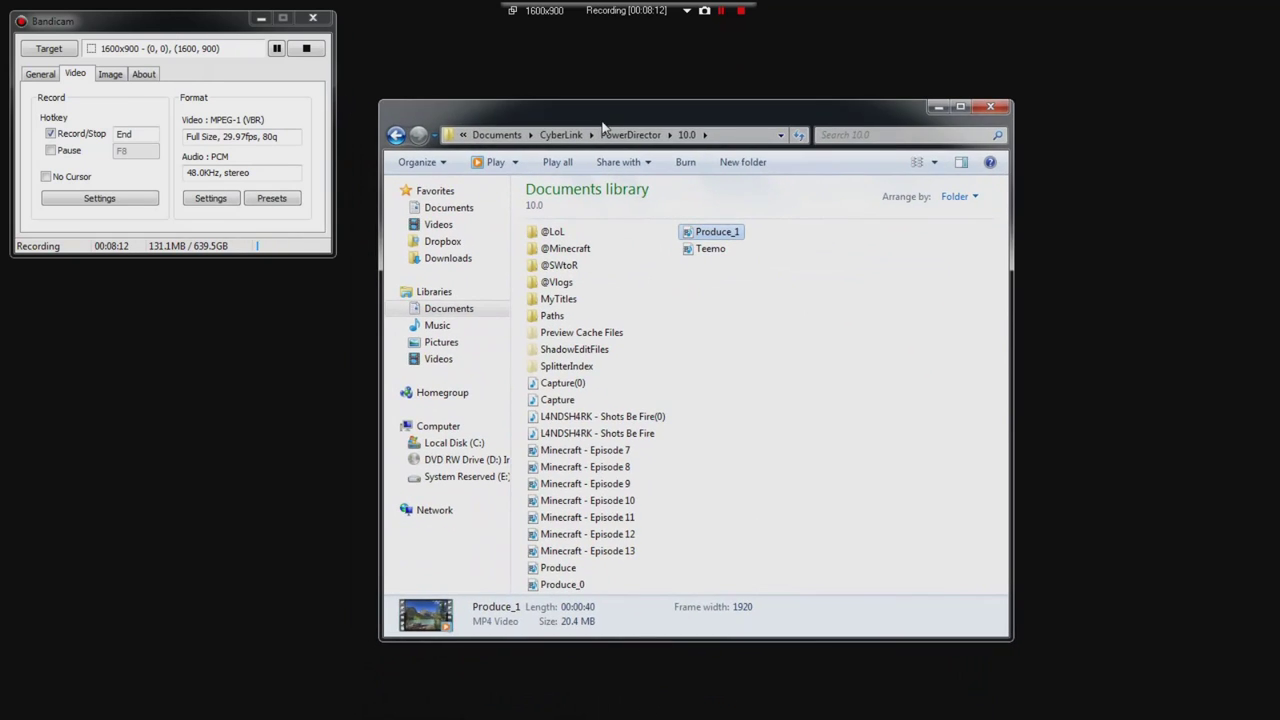
Play Produce_1 full screen in Windows Media Player, then close the player
double_click(708, 236)
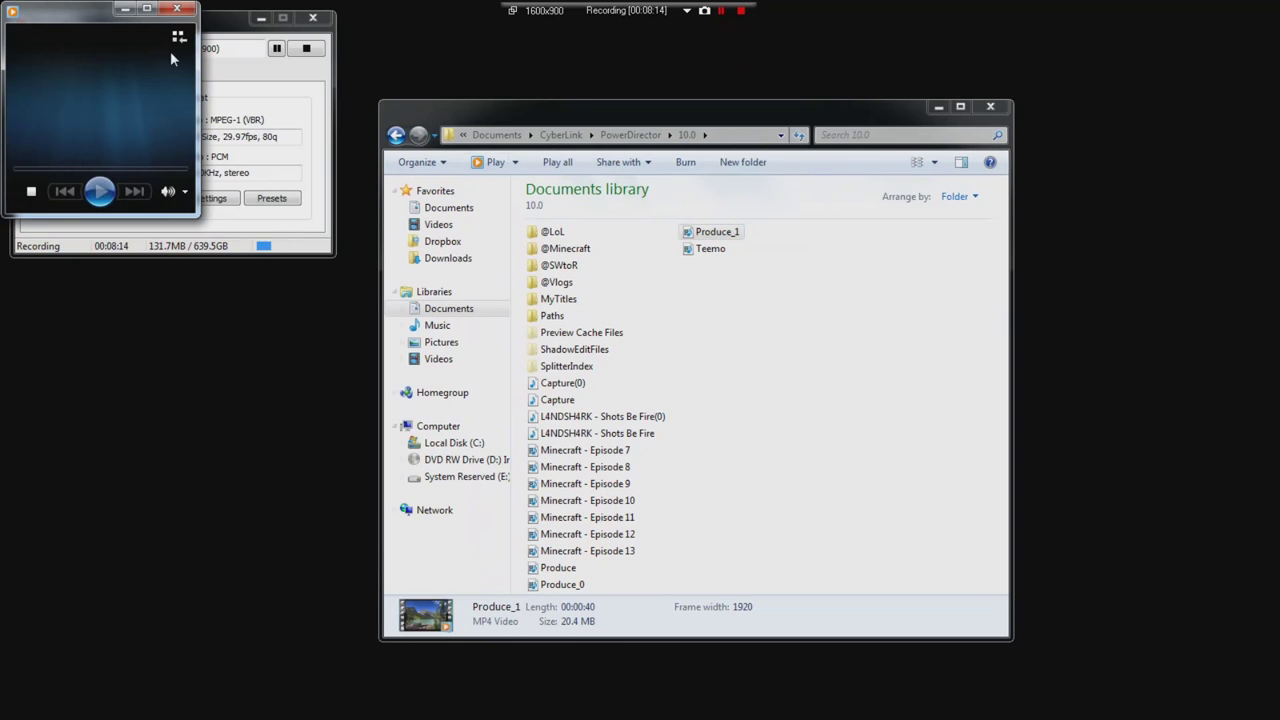
double_click(135, 41)
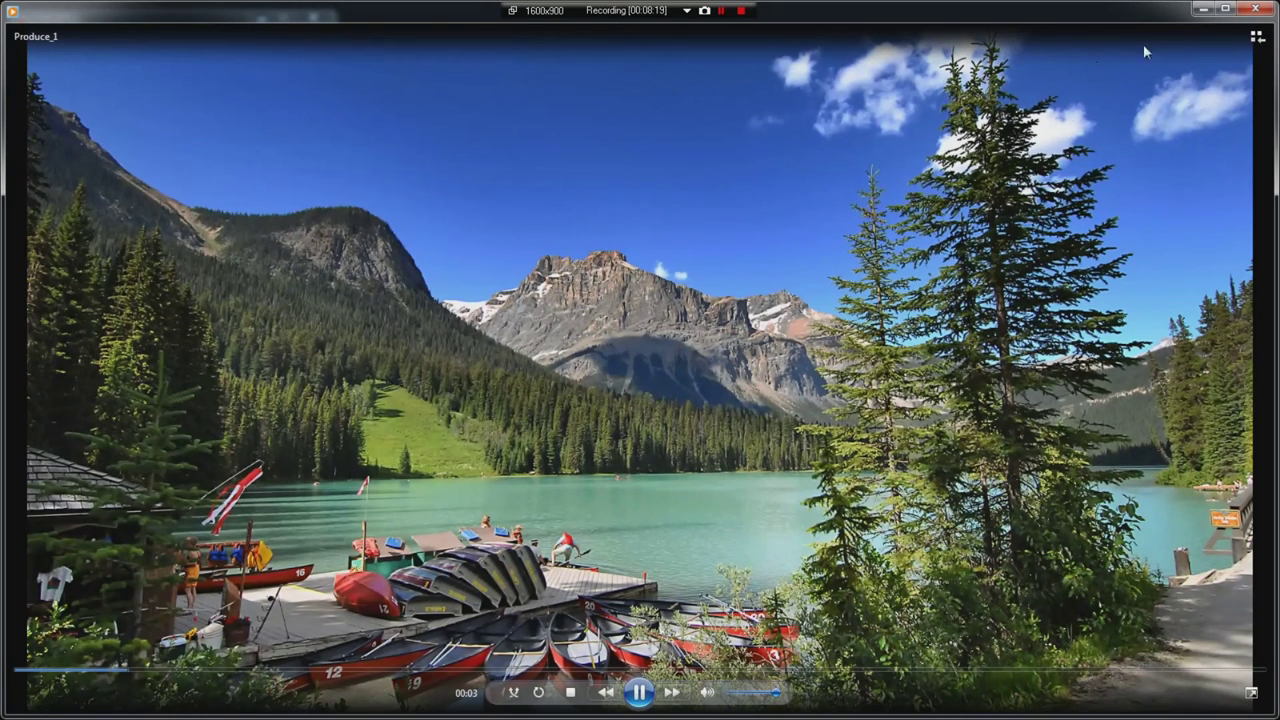
left_click(1265, 10)
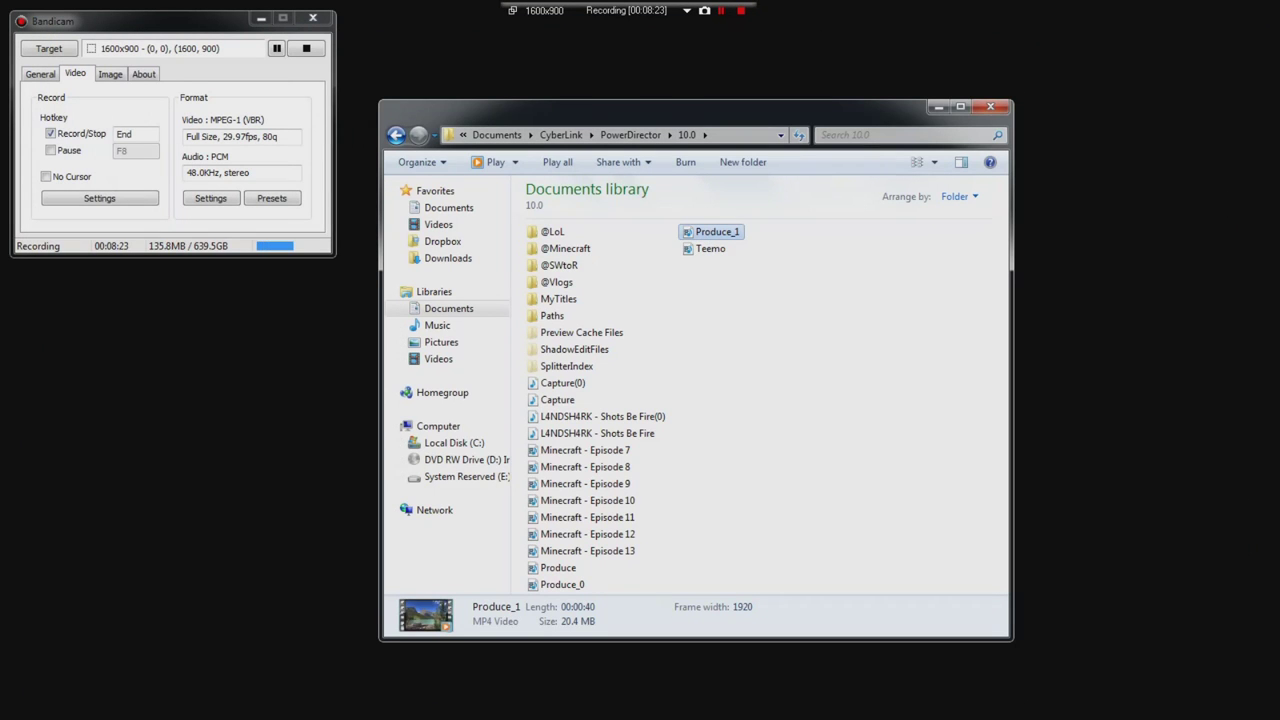
Launch Freemake Video Converter and switch back to Chrome
key("Return")
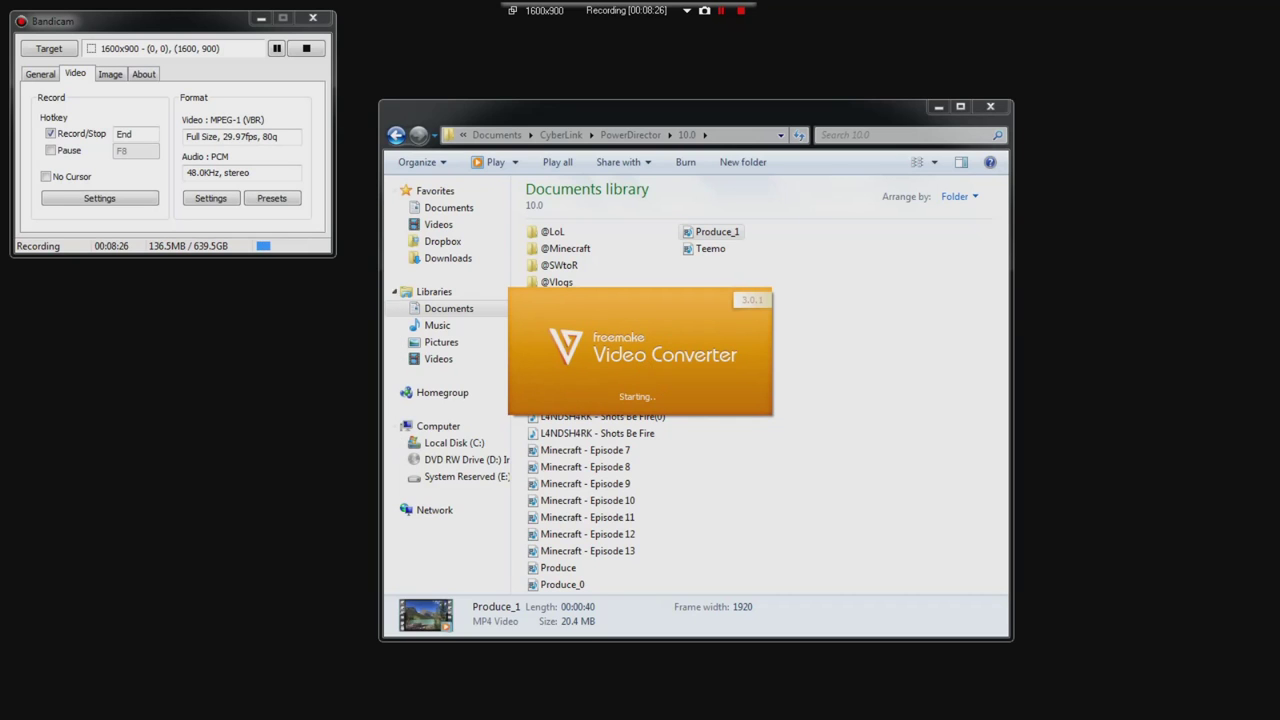
key("alt+Tab")
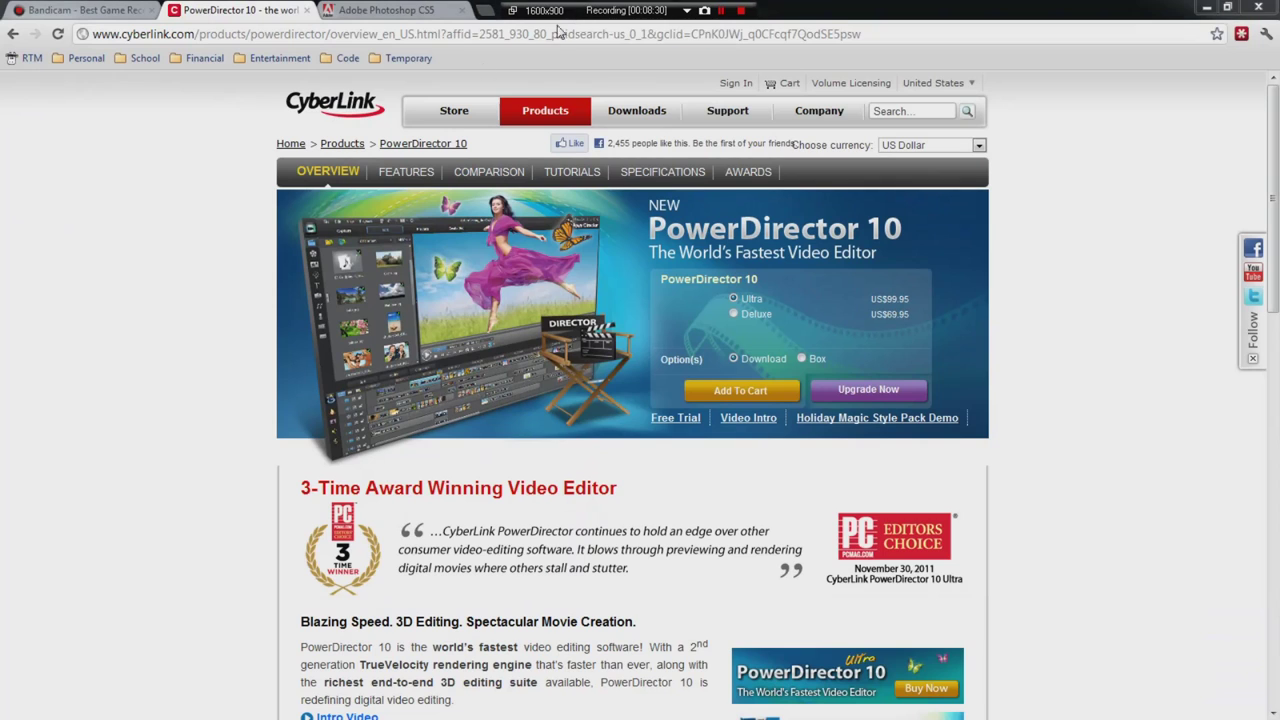
left_click_drag(566, 14, 105, 130)
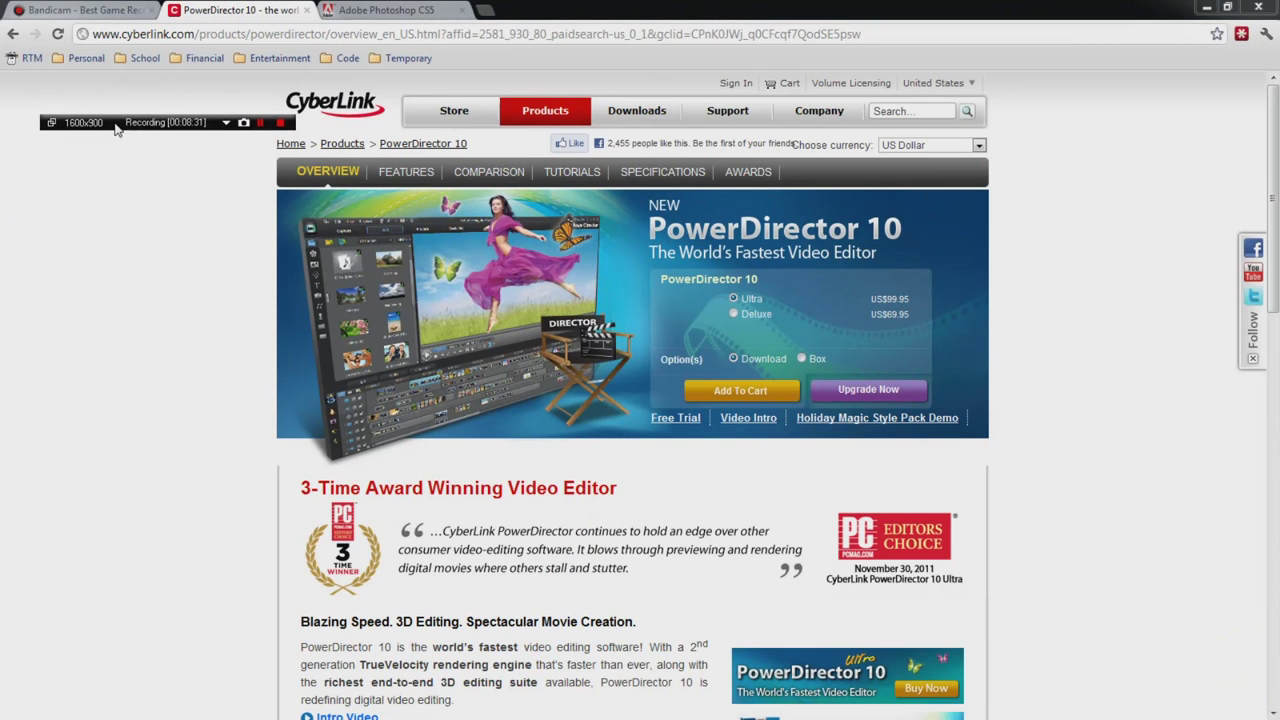
Search 'freemake video' in a new Chrome tab to reach freemake.com, then minimize Chrome
left_click(485, 11)
type("fre")
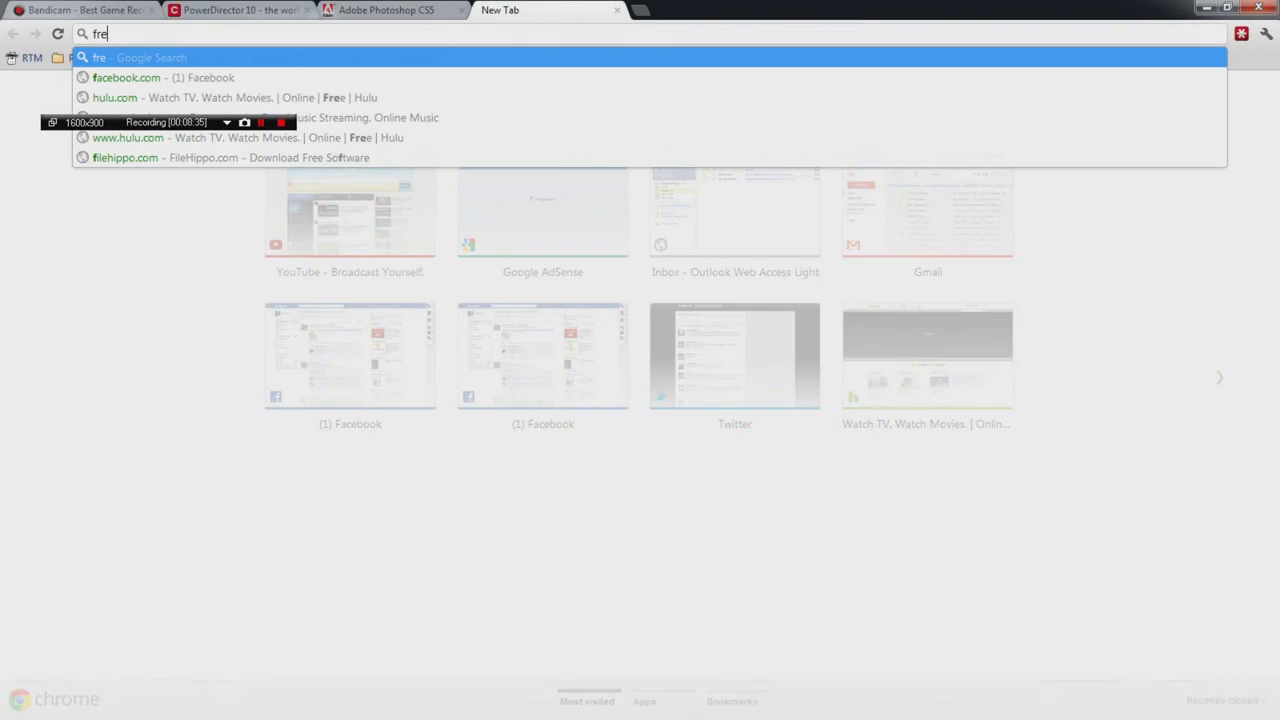
type("emake video_converter/")
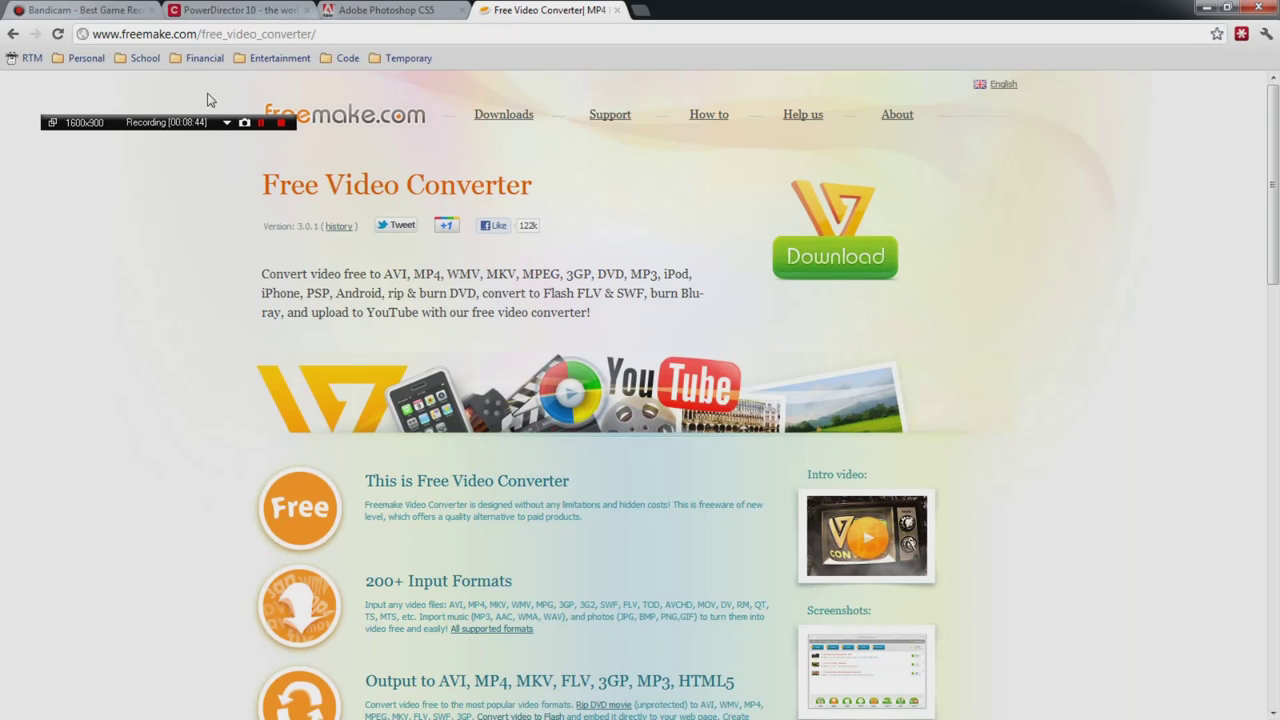
left_click_drag(215, 130, 828, 18)
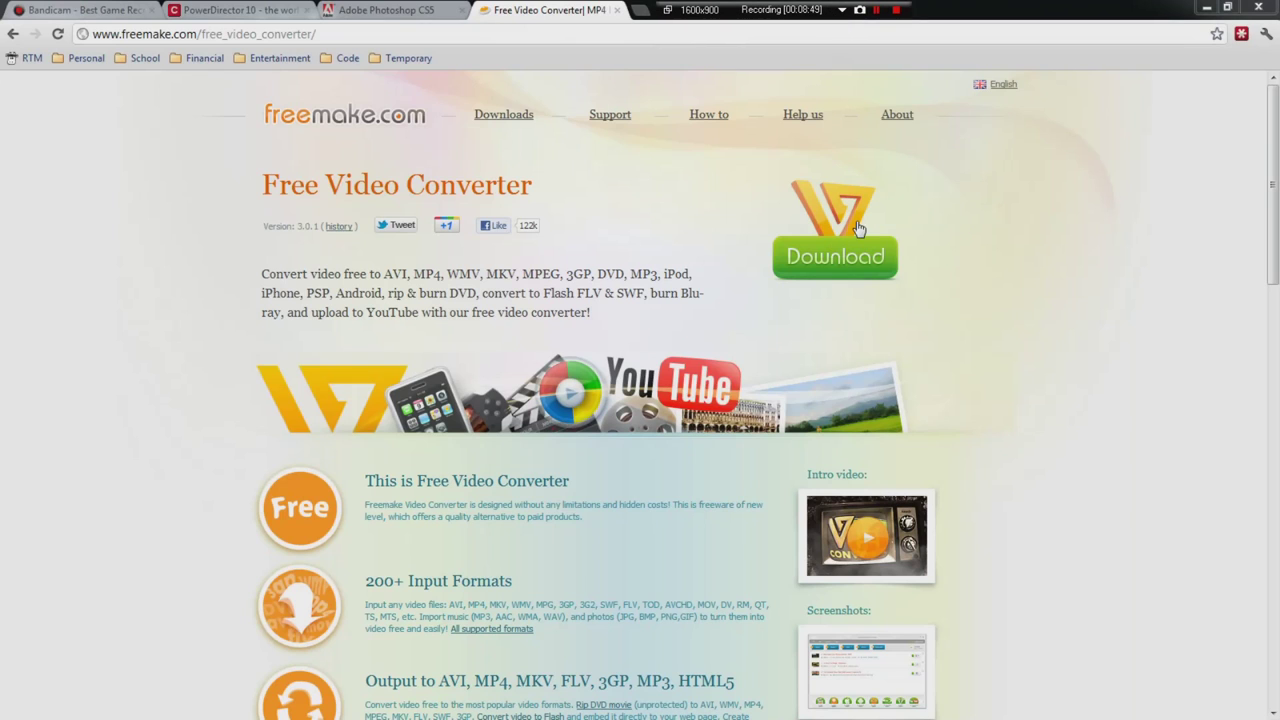
left_click(1206, 7)
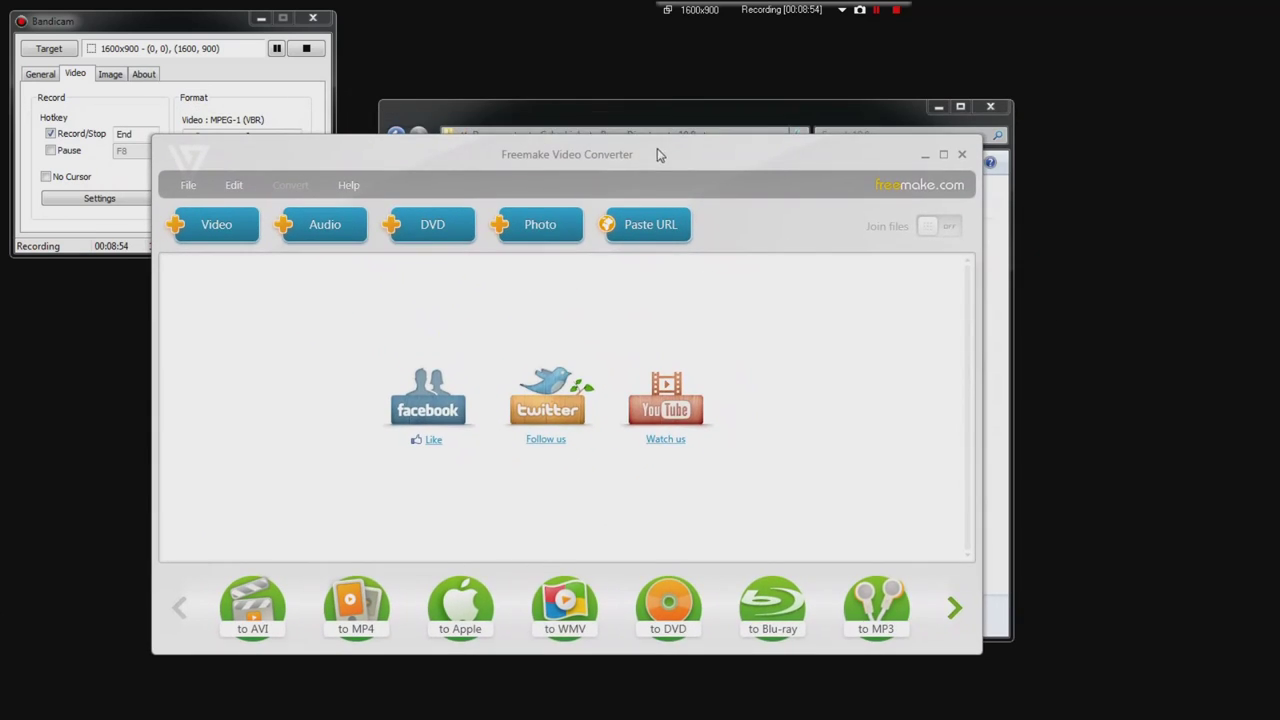
Drag Produce_1 into Freemake's file list and minimize the Explorer window
left_click_drag(714, 121, 842, 129)
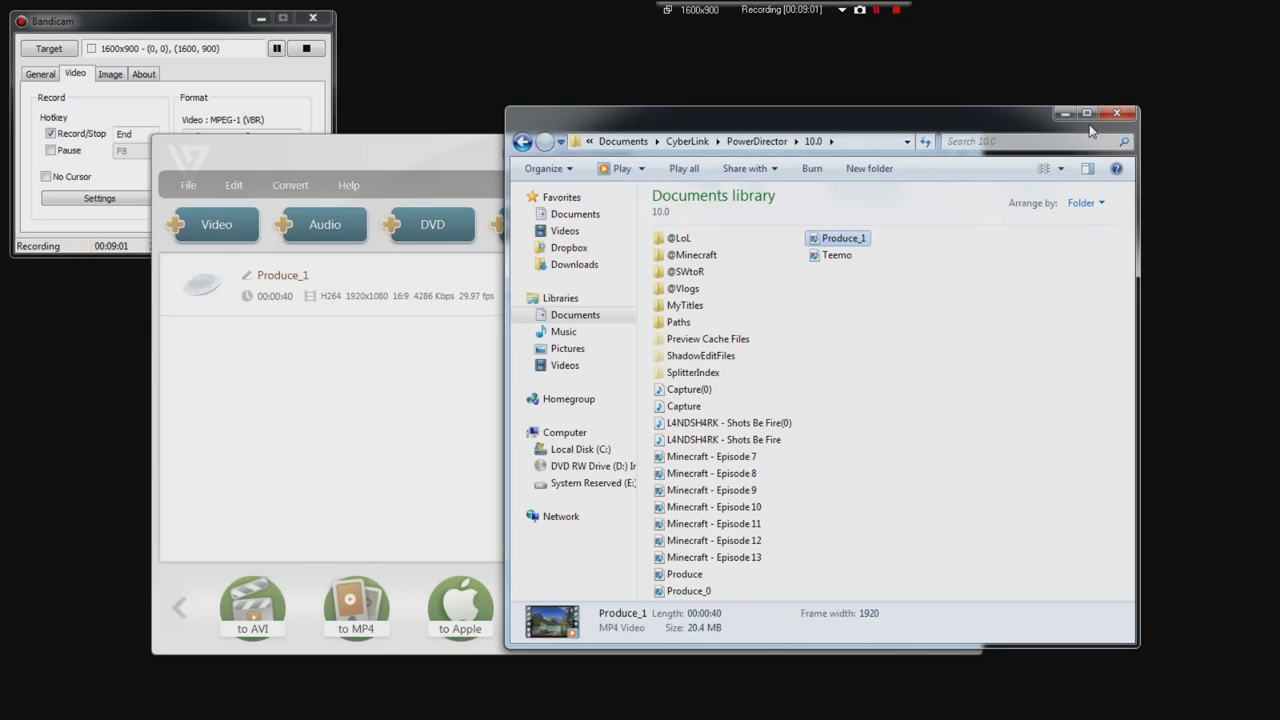
left_click_drag(1078, 119, 865, 106)
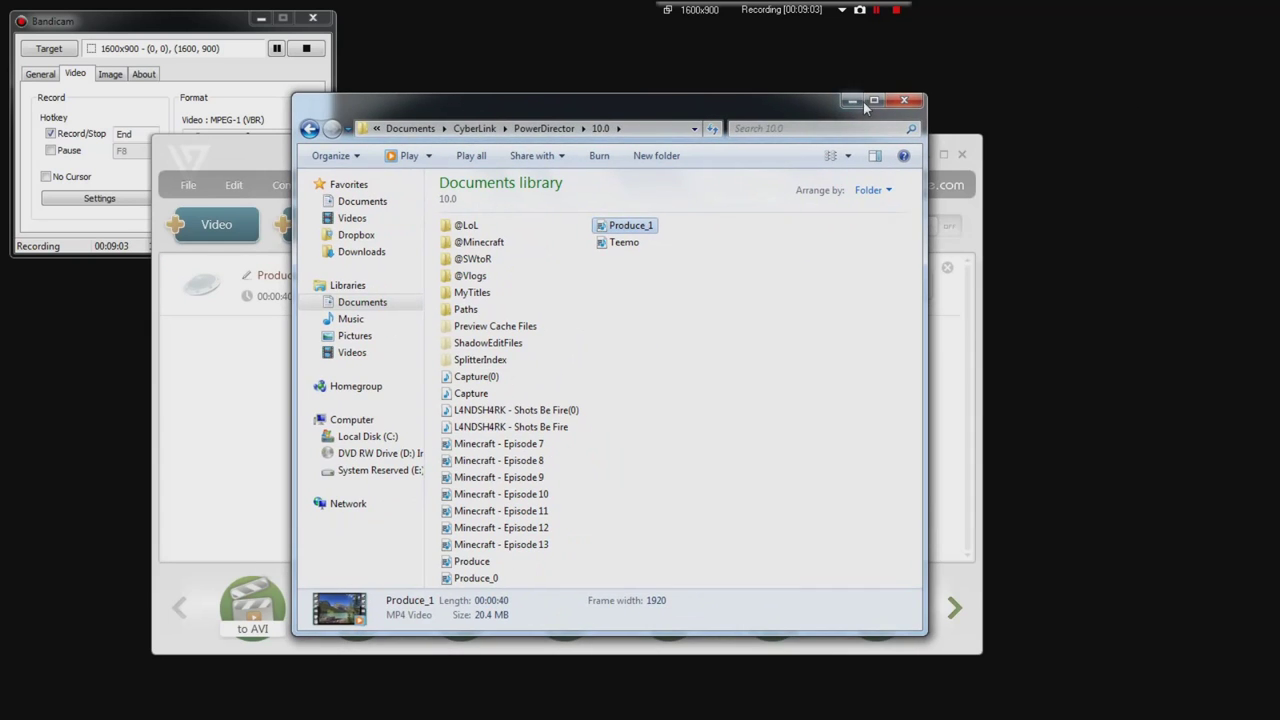
left_click(852, 101)
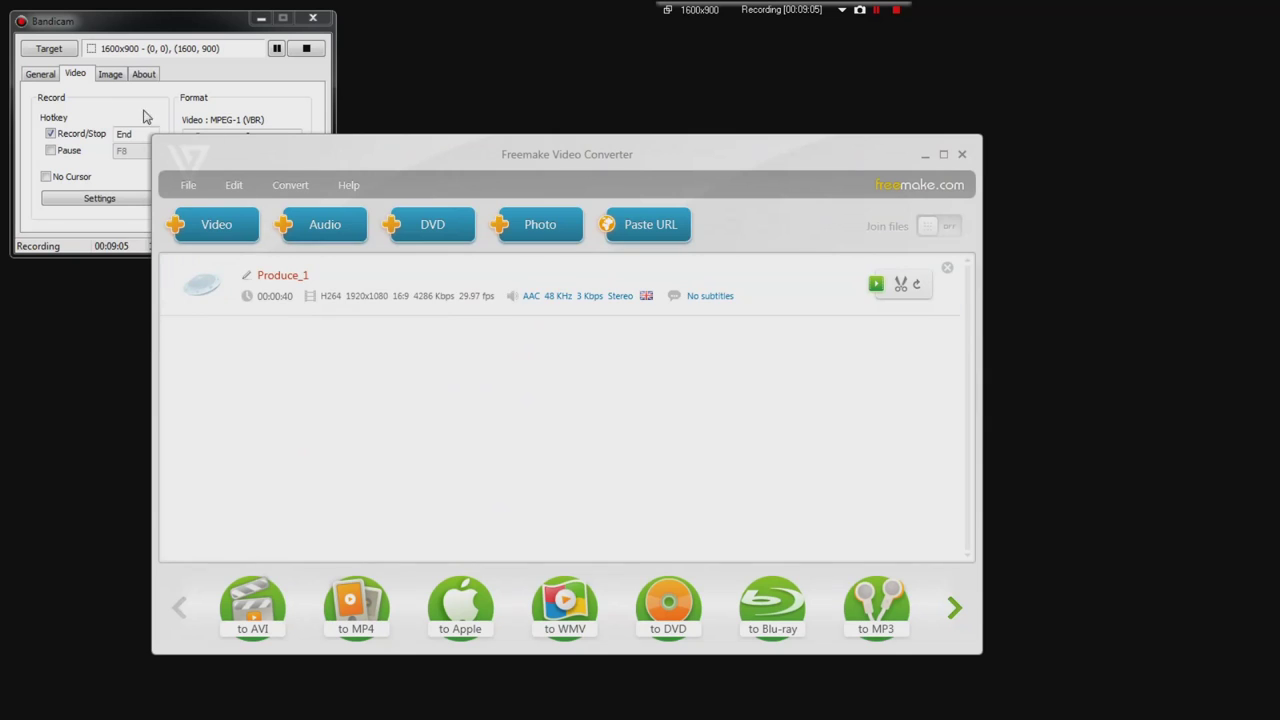
left_click_drag(137, 32, 654, 167)
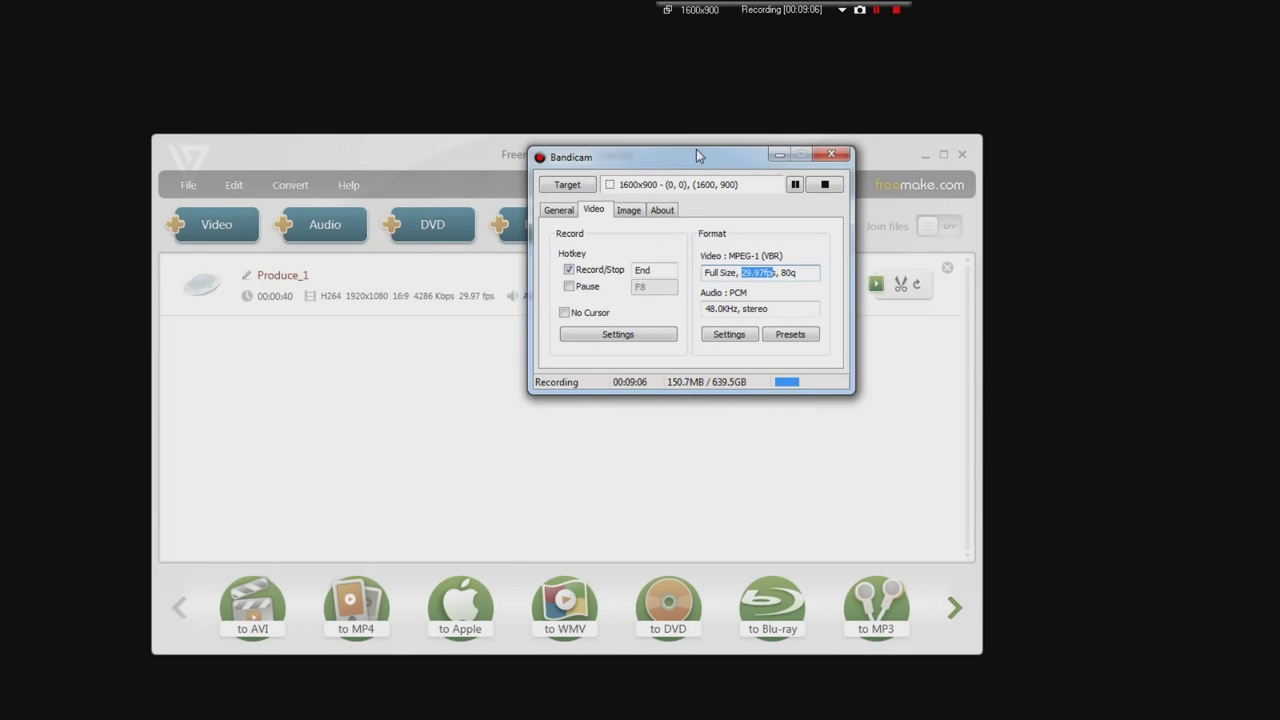
Minimize Bandicam and convert Produce_1 to a same-as-source H.264 MP4 in Freemake
left_click(780, 154)
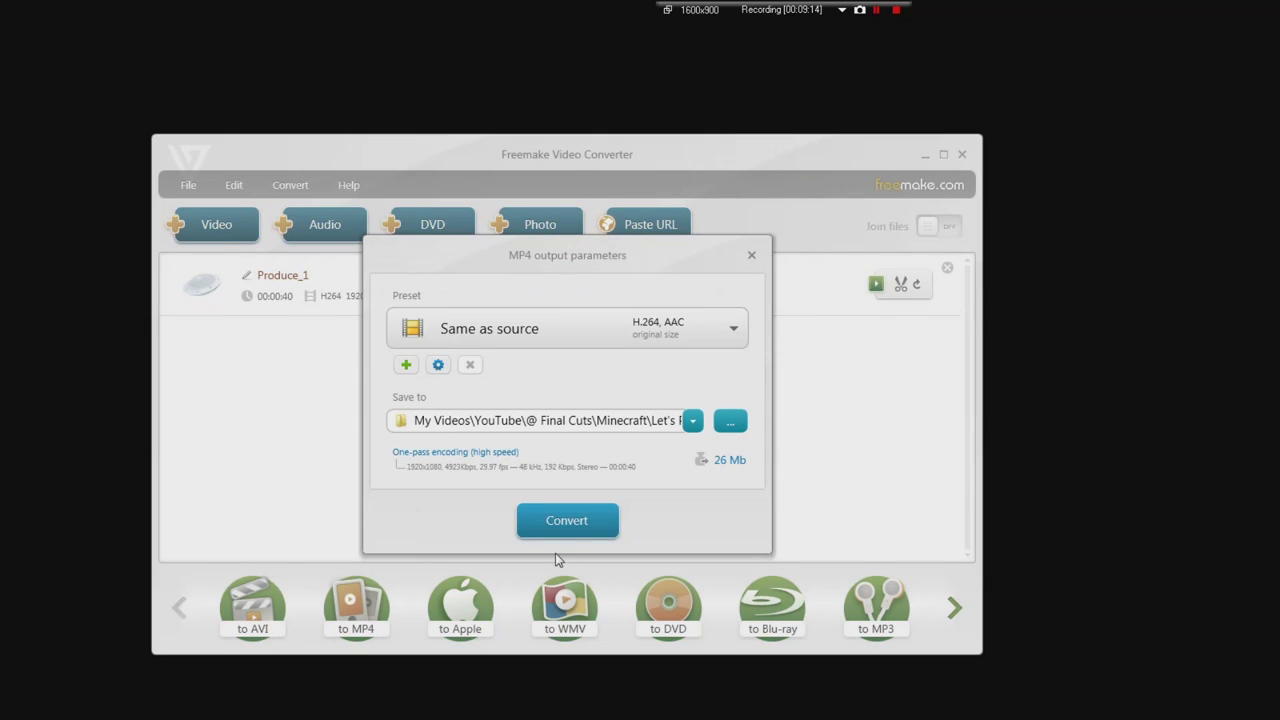
left_click(582, 522)
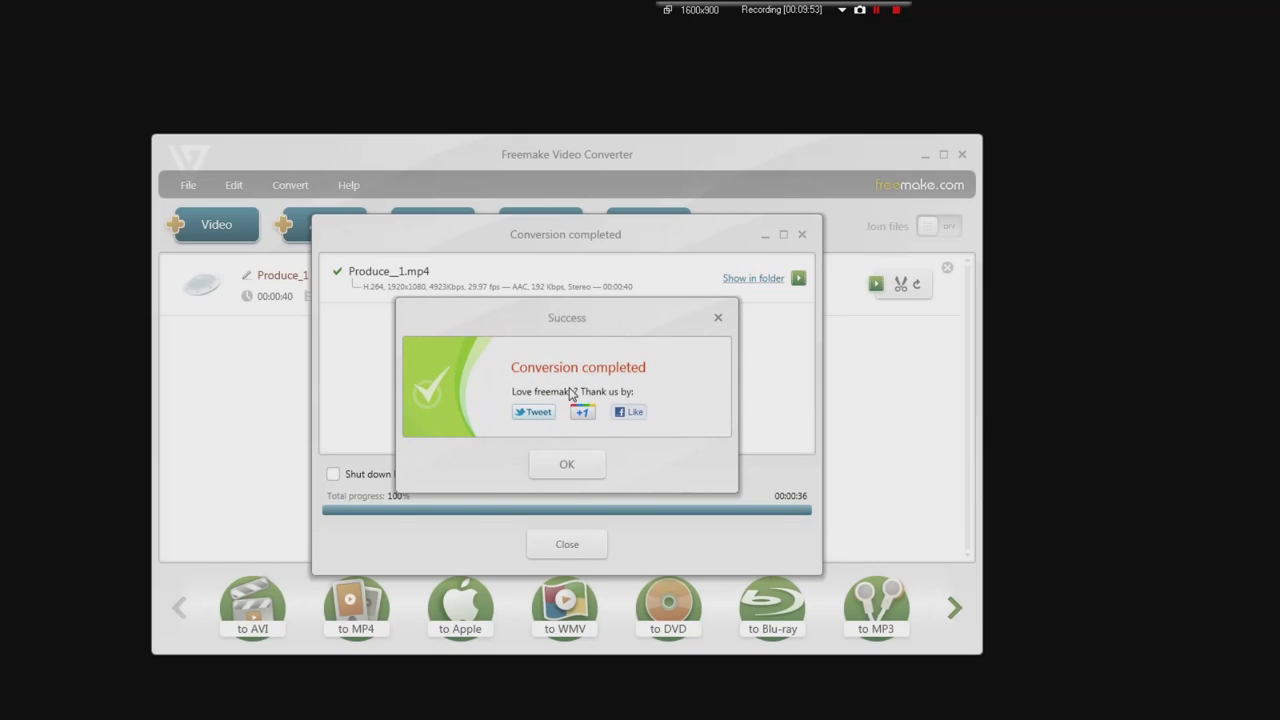
Open the converted video's folder and close the Documents, results and Freemake windows
left_click(566, 468)
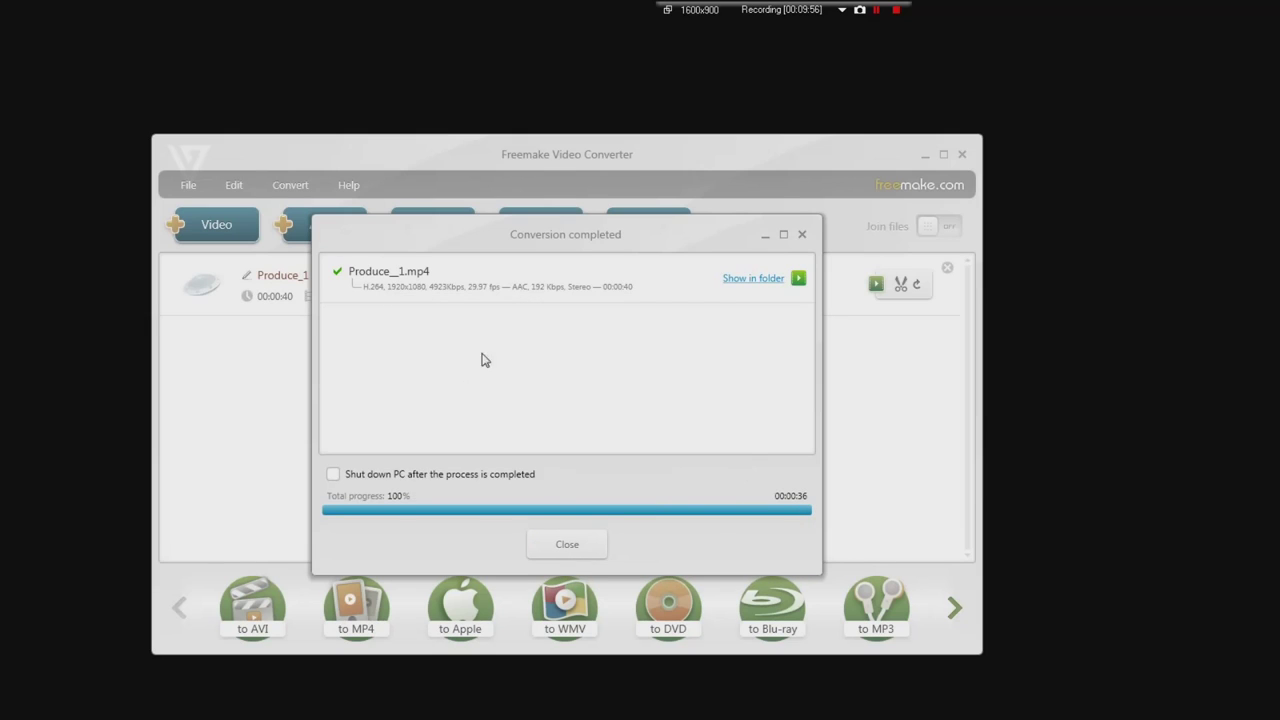
left_click(756, 279)
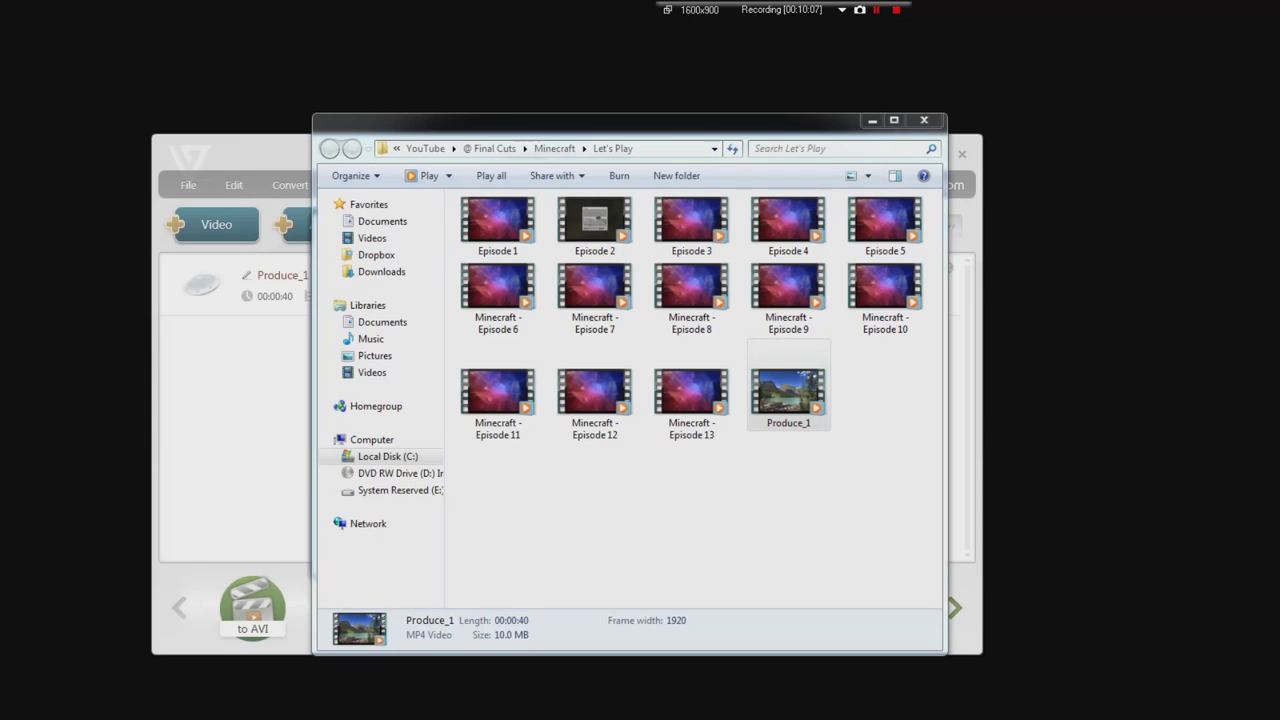
key("alt+Tab")
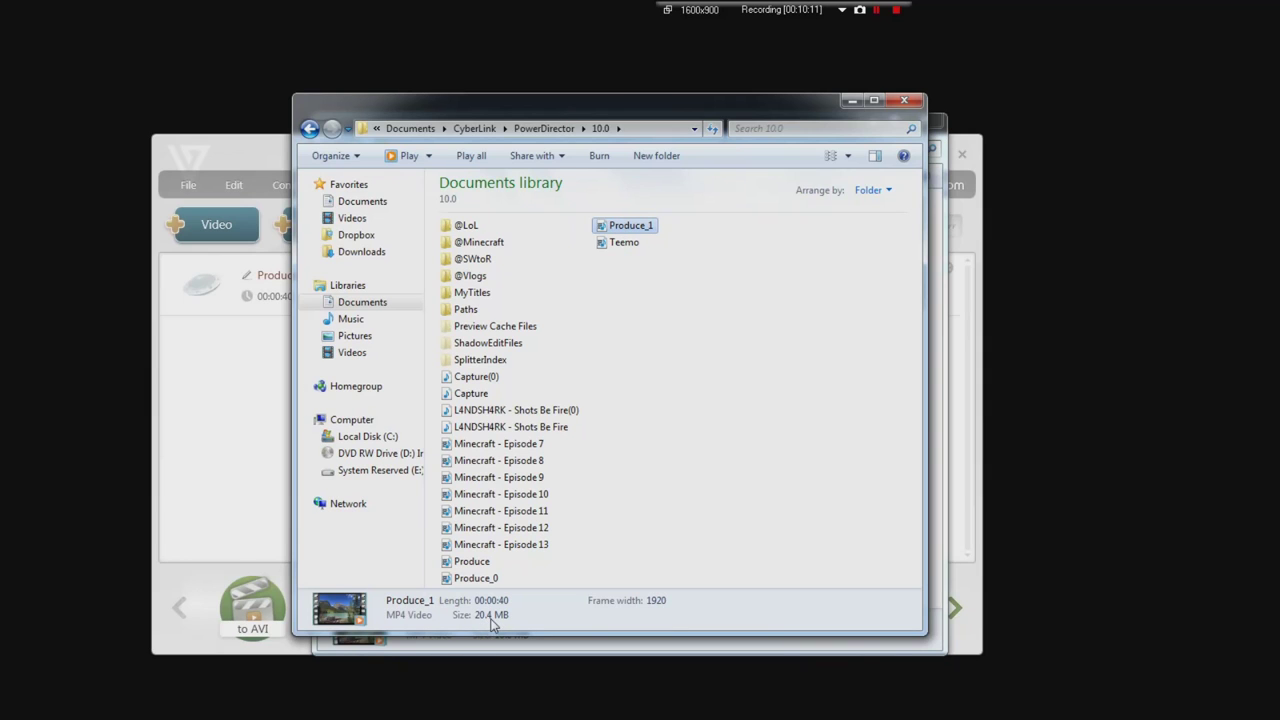
left_click_drag(571, 108, 606, 76)
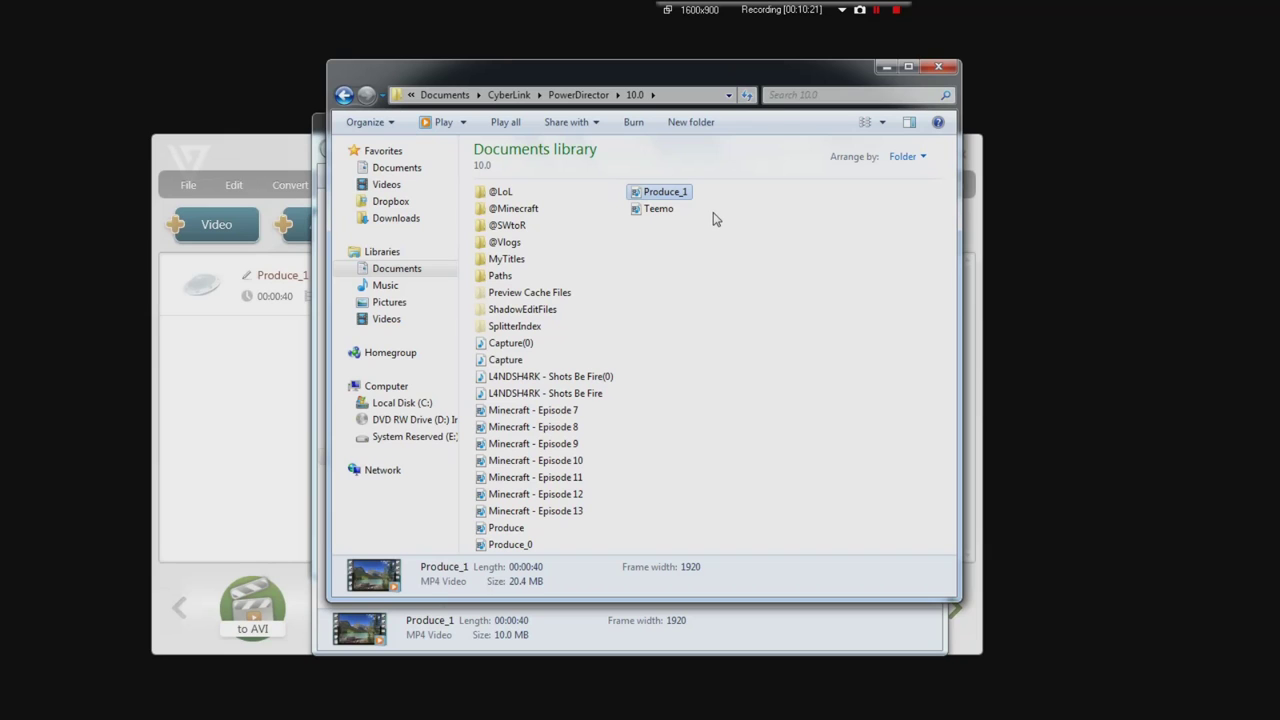
left_click(924, 67)
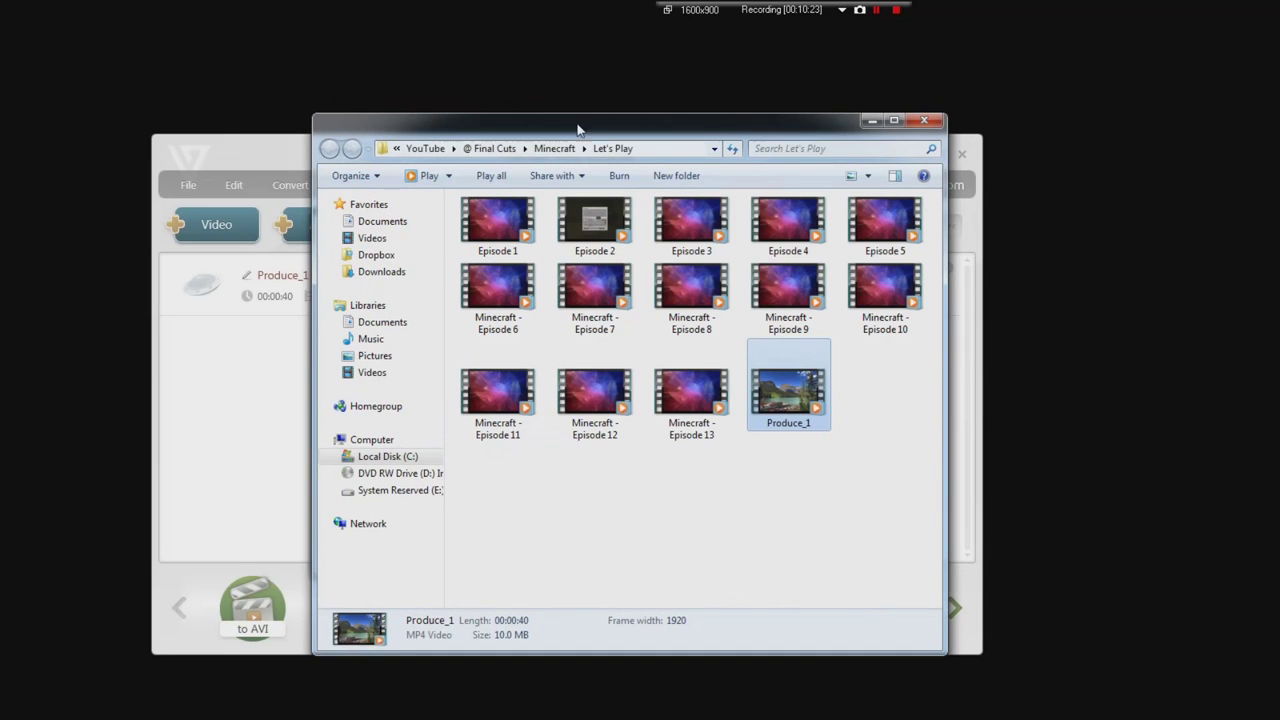
left_click_drag(655, 135, 1278, 165)
left_click(567, 544)
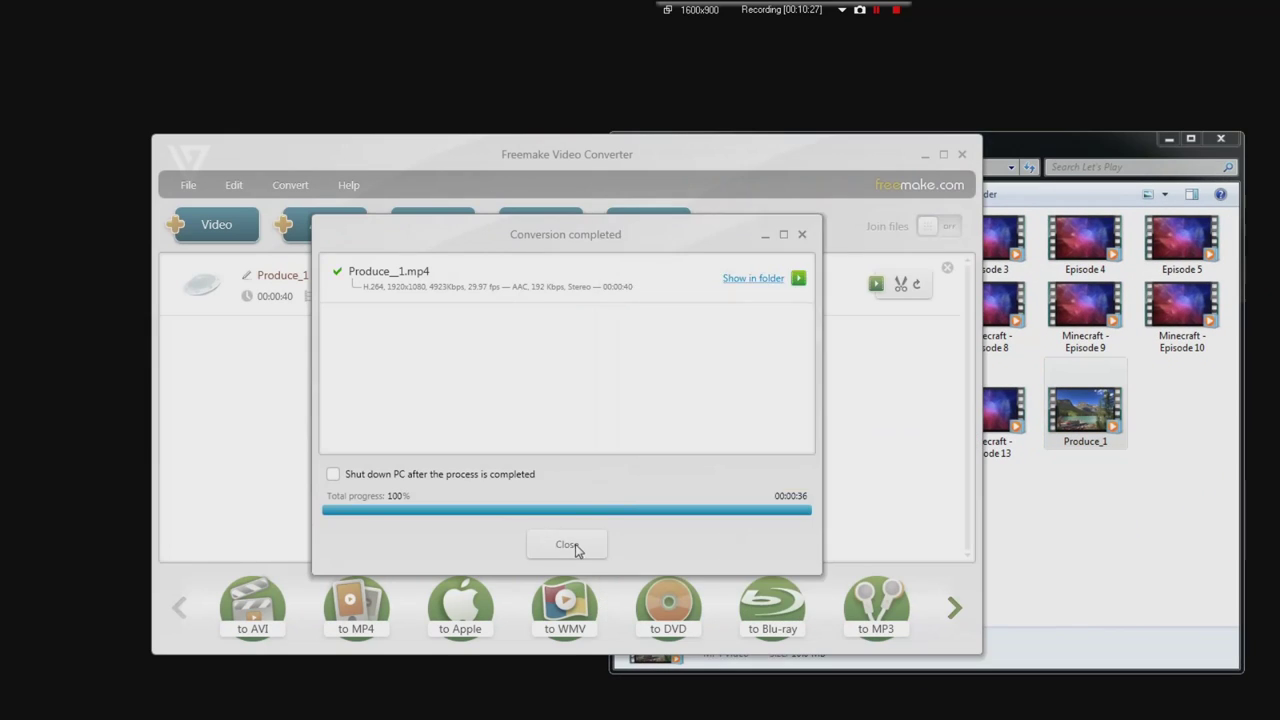
left_click(961, 155)
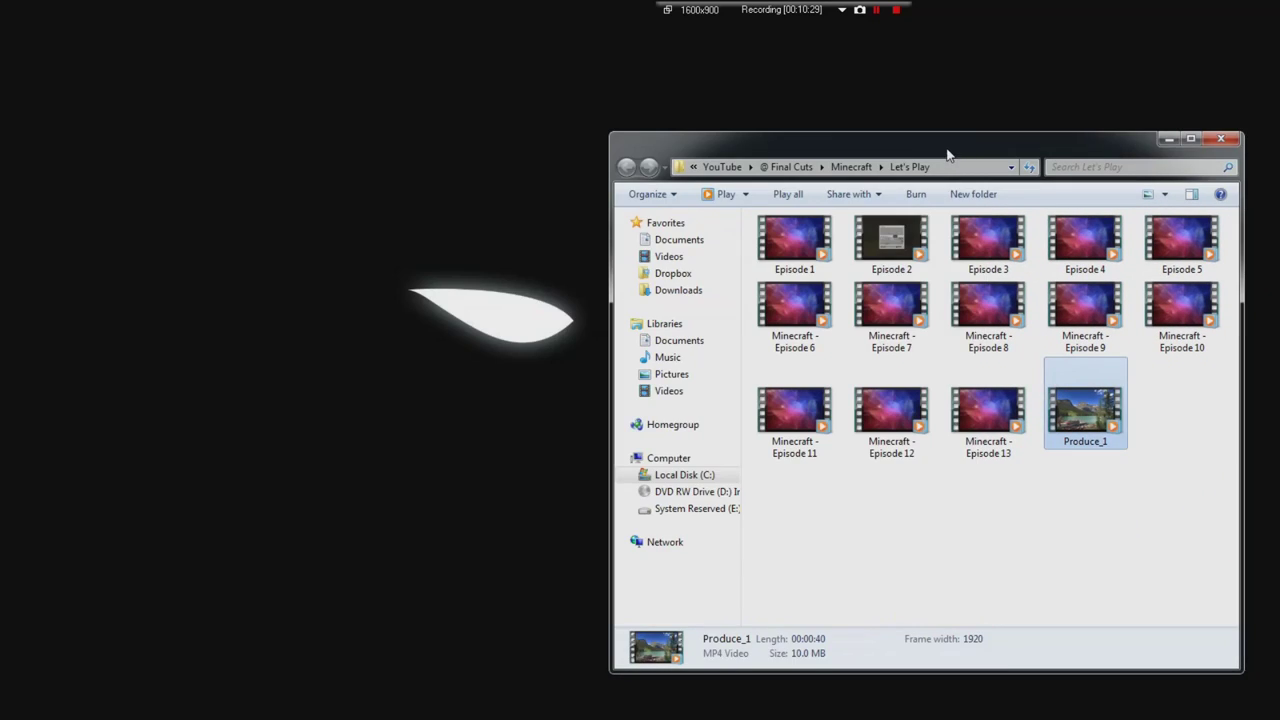
Move Produce_1 from the Let's Play folder onto the desktop and close the folder
left_click_drag(950, 145, 650, 106)
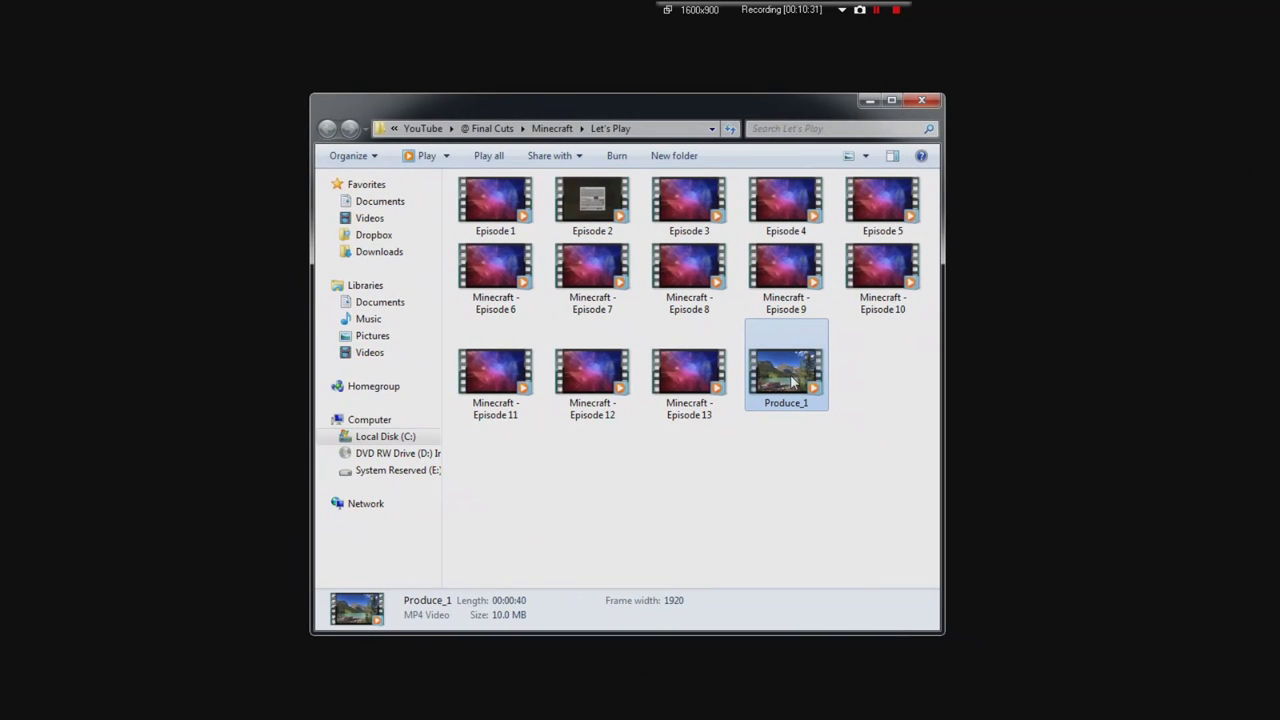
left_click_drag(797, 380, 60, 37)
left_click(921, 100)
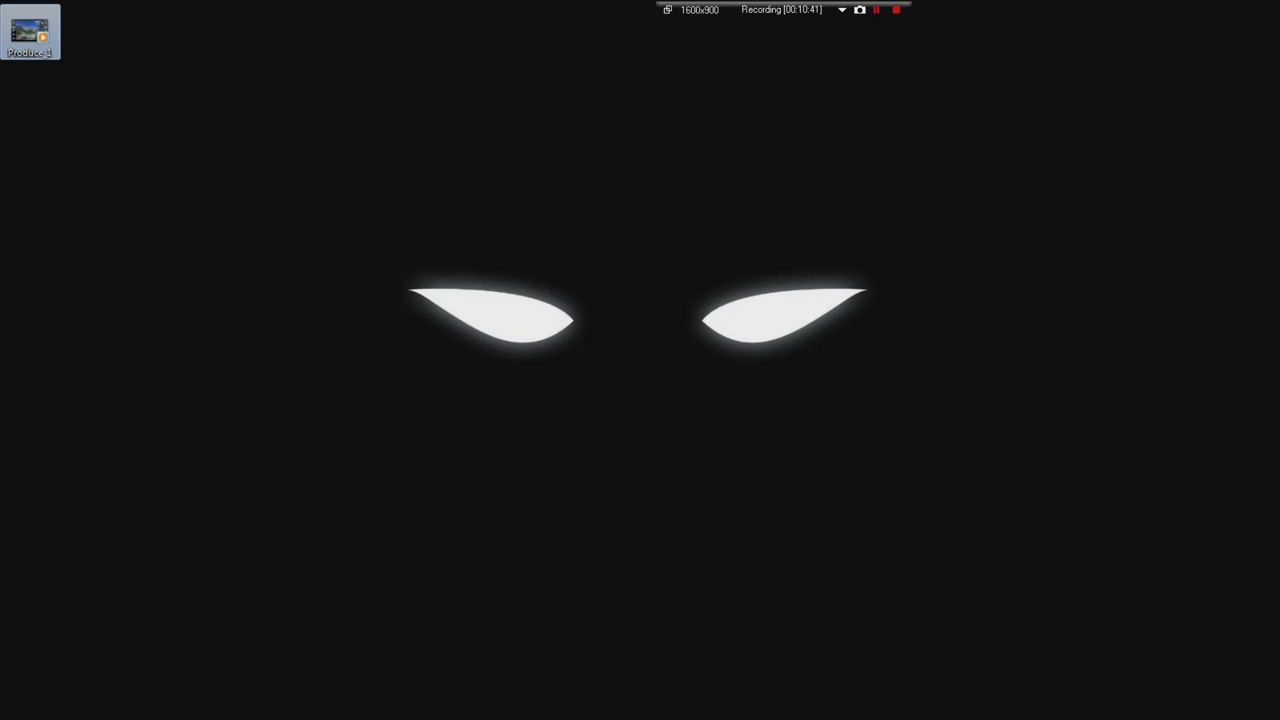
key("alt+Tab")
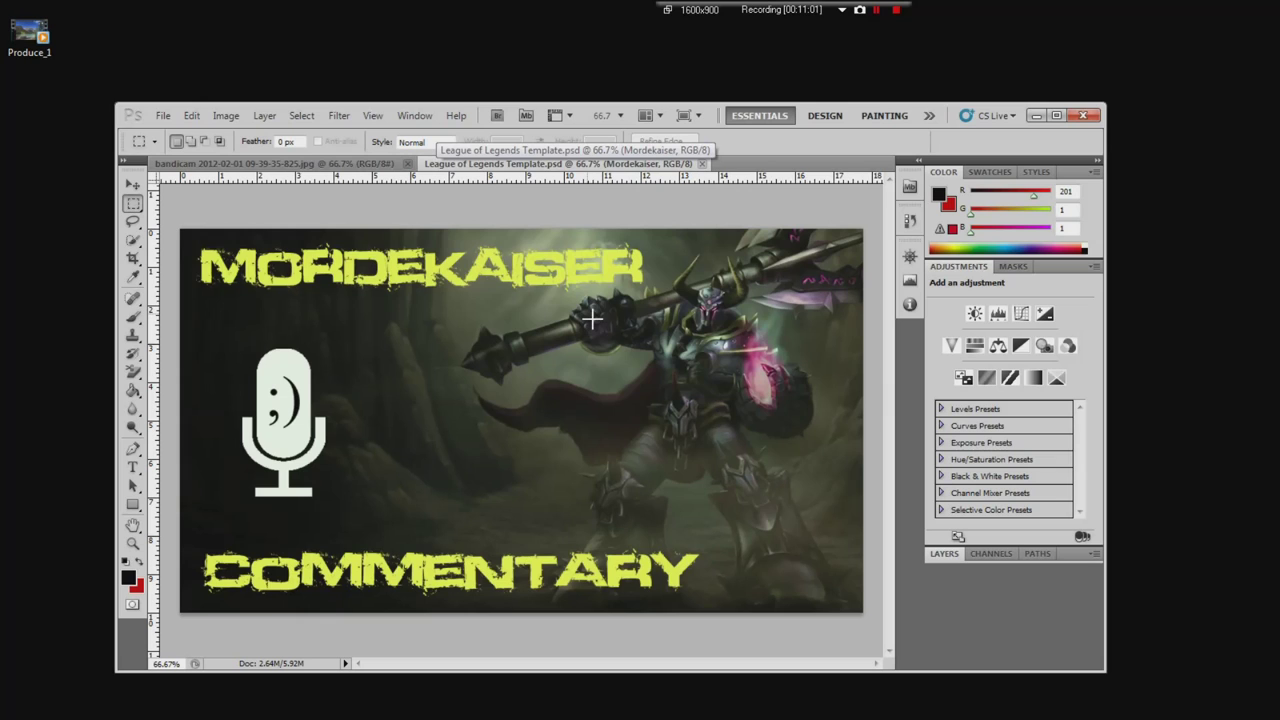
Minimize the web browser to get back to Photoshop
key("alt+Tab")
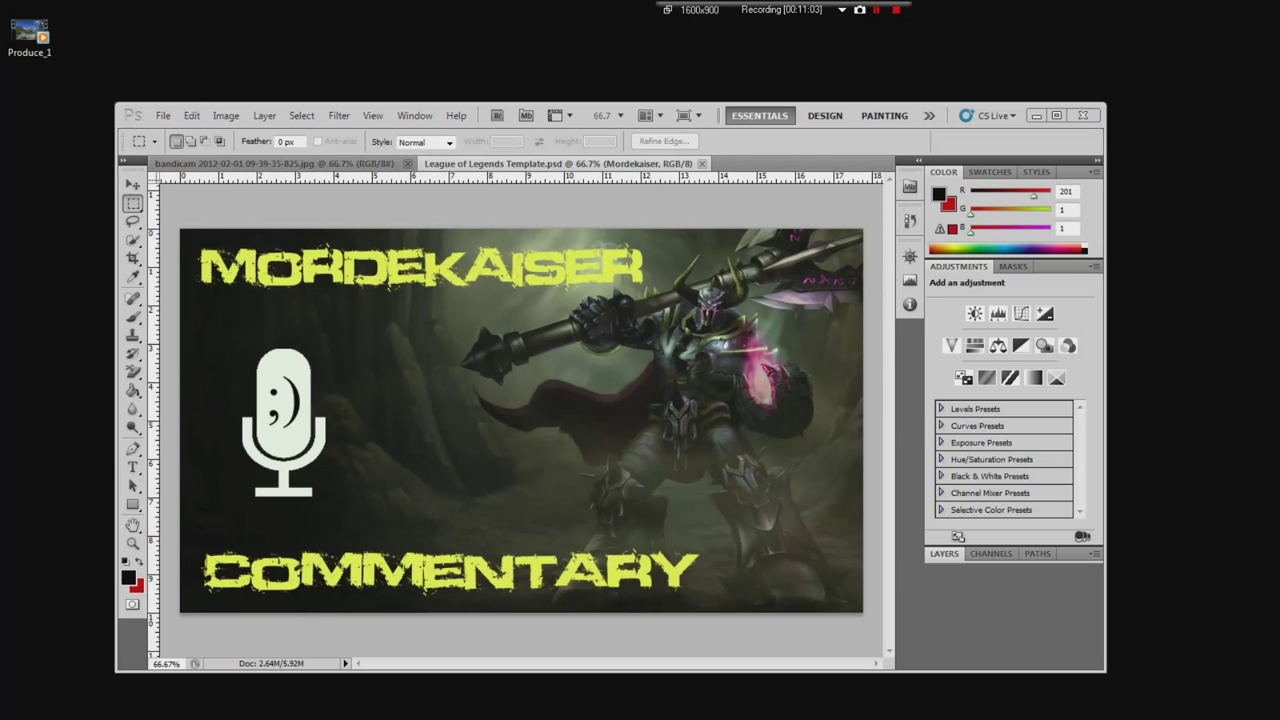
left_click(372, 12)
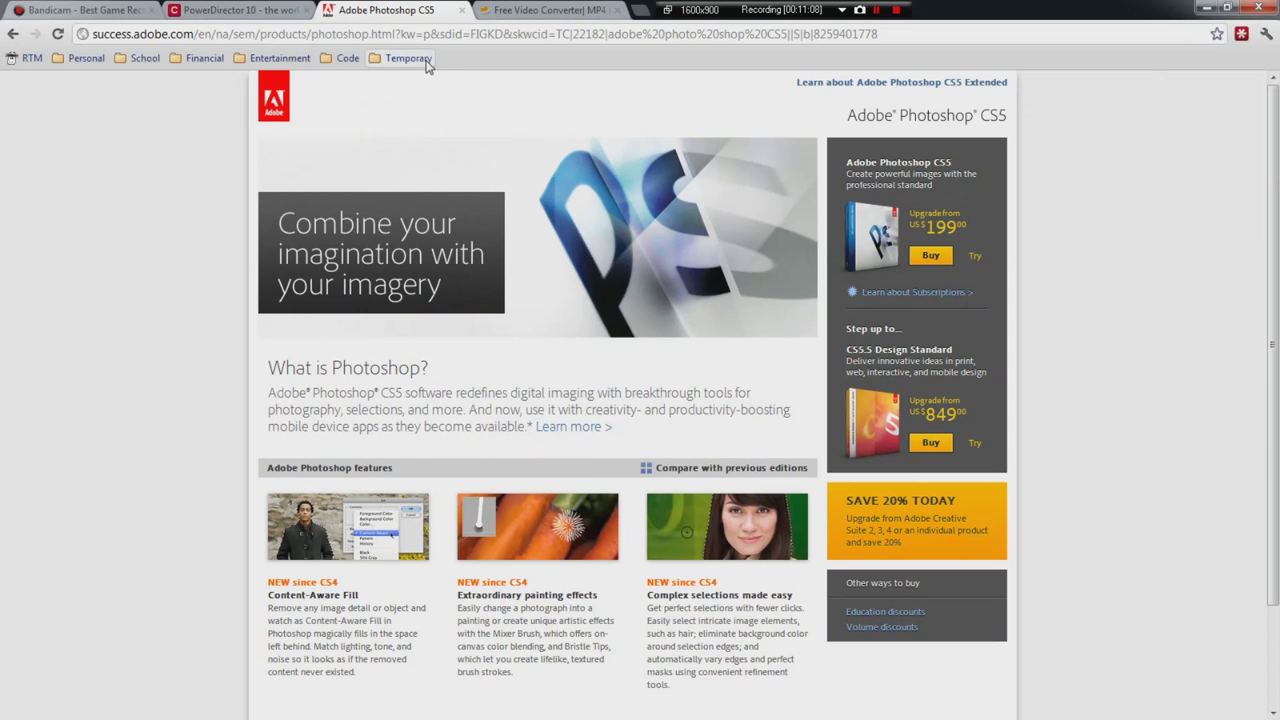
left_click(1207, 7)
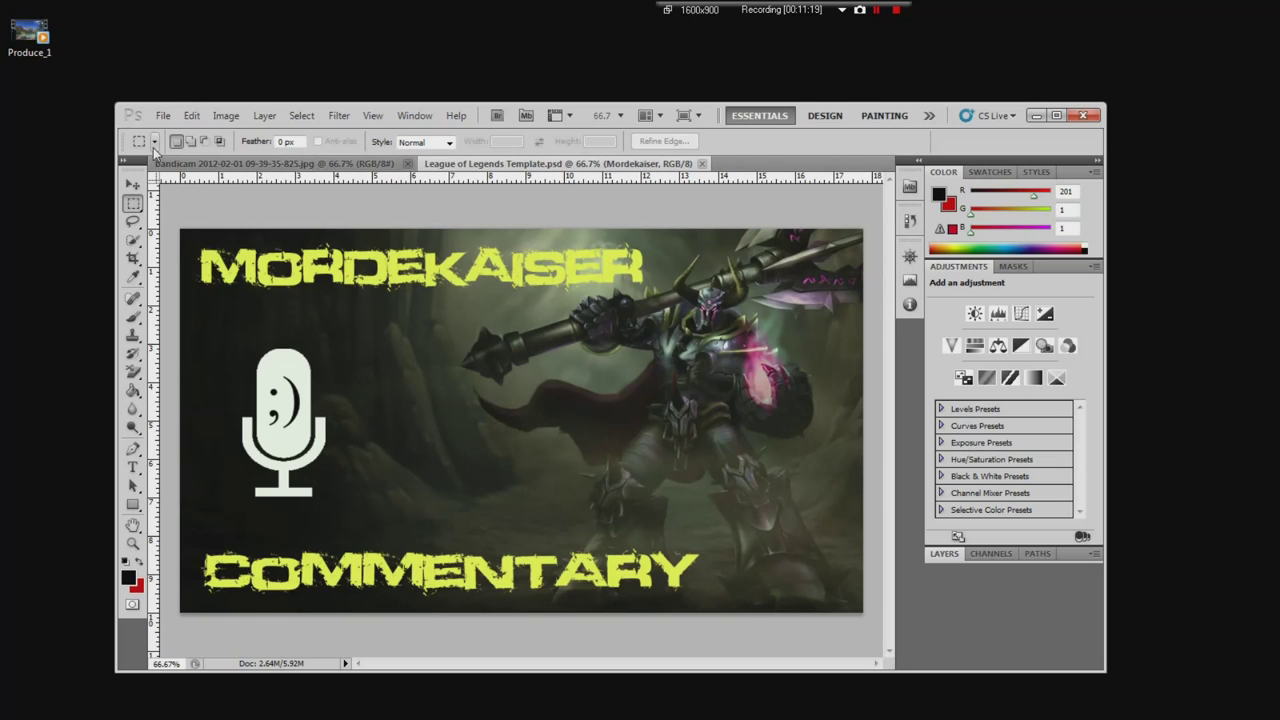
Open Minecraft Template.psd, then minimize Photoshop to reveal the desktop
left_click(163, 116)
left_click(182, 147)
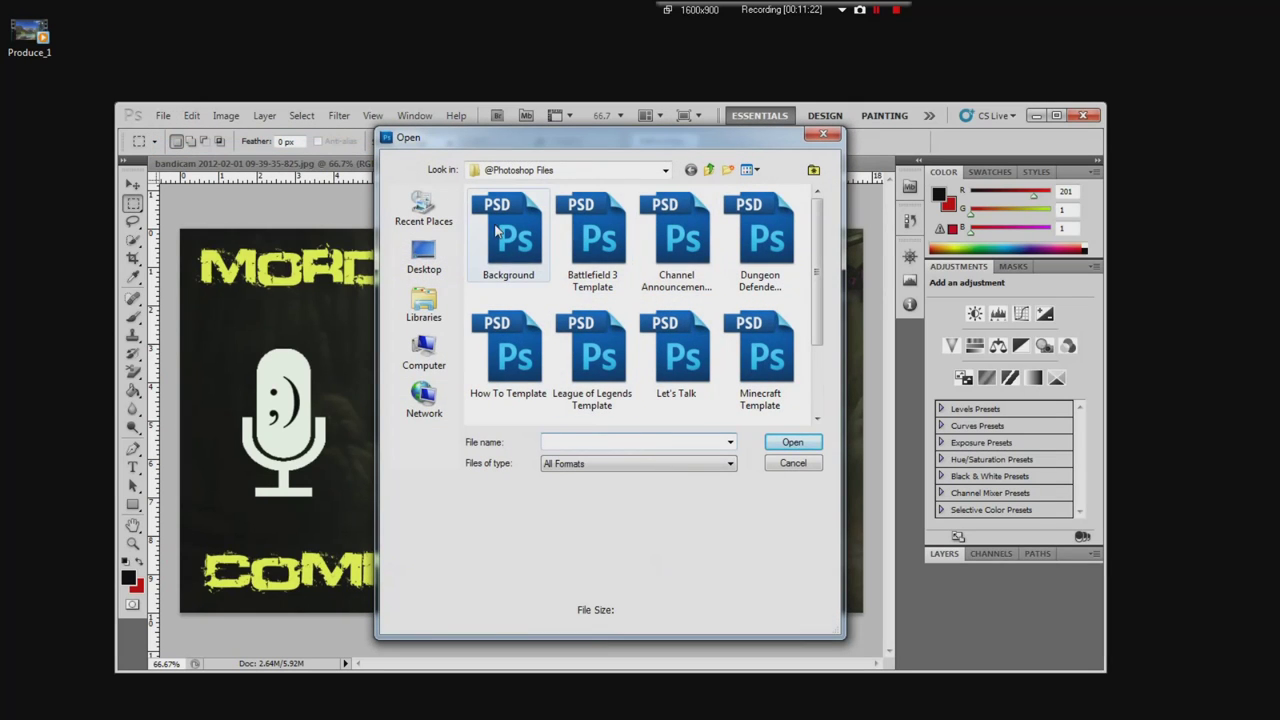
double_click(762, 345)
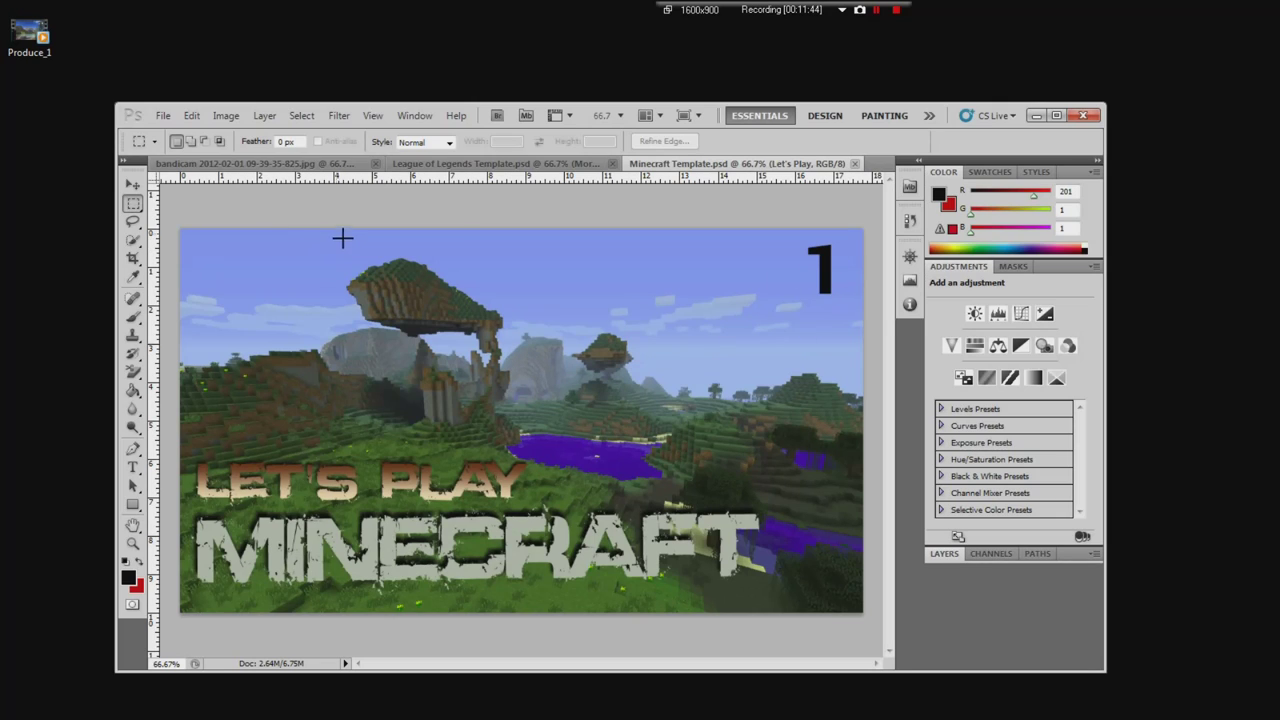
left_click(1036, 115)
double_click(25, 40)
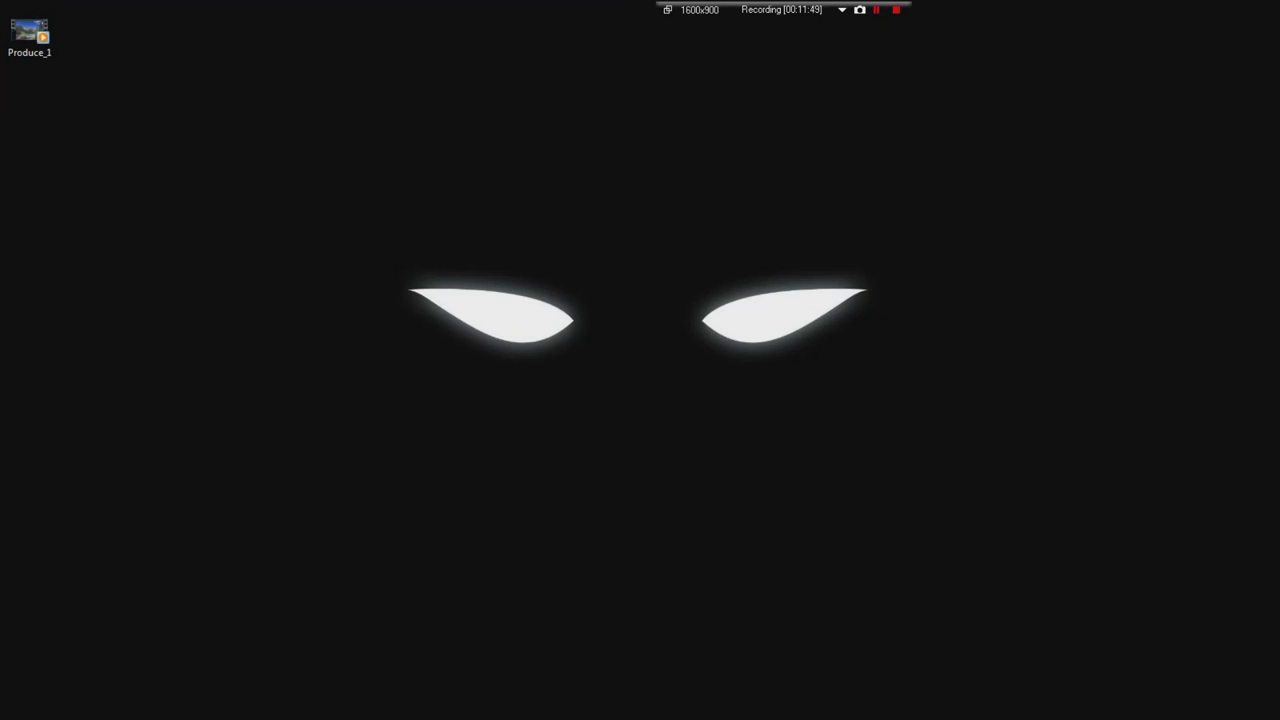
Open YouTube's video upload page in a new browser tab
key("alt+Tab")
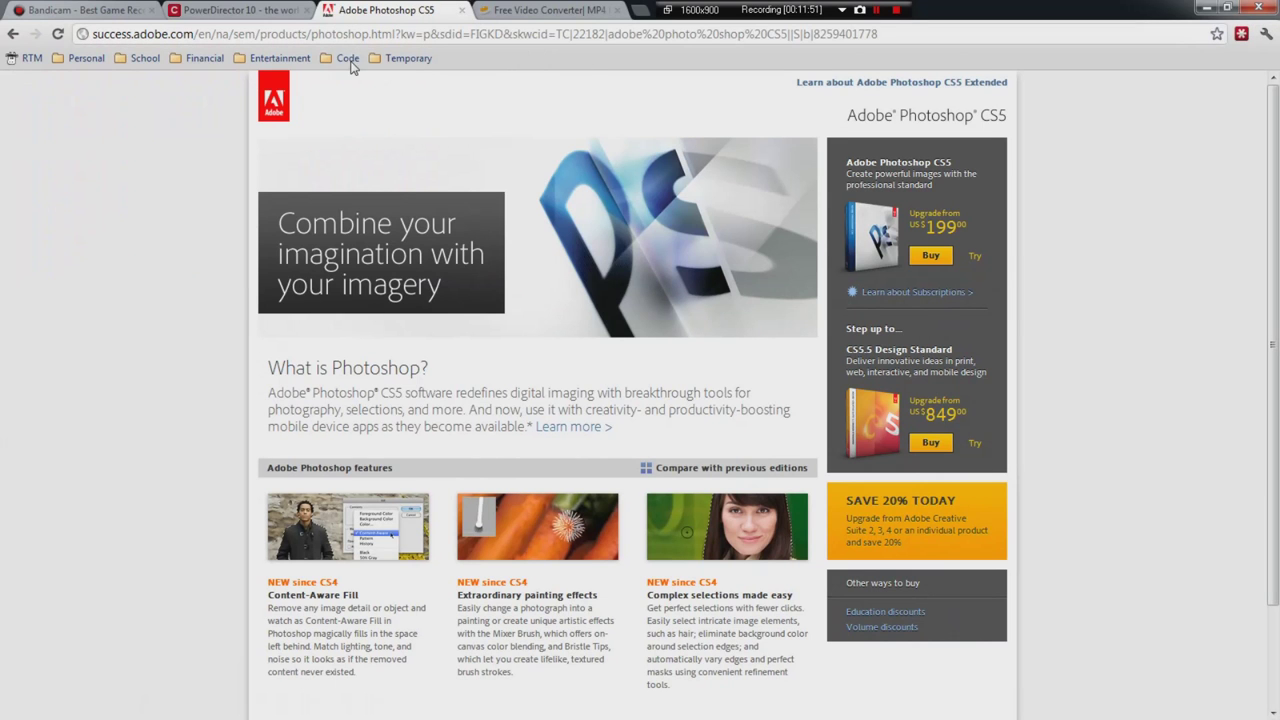
left_click(639, 12)
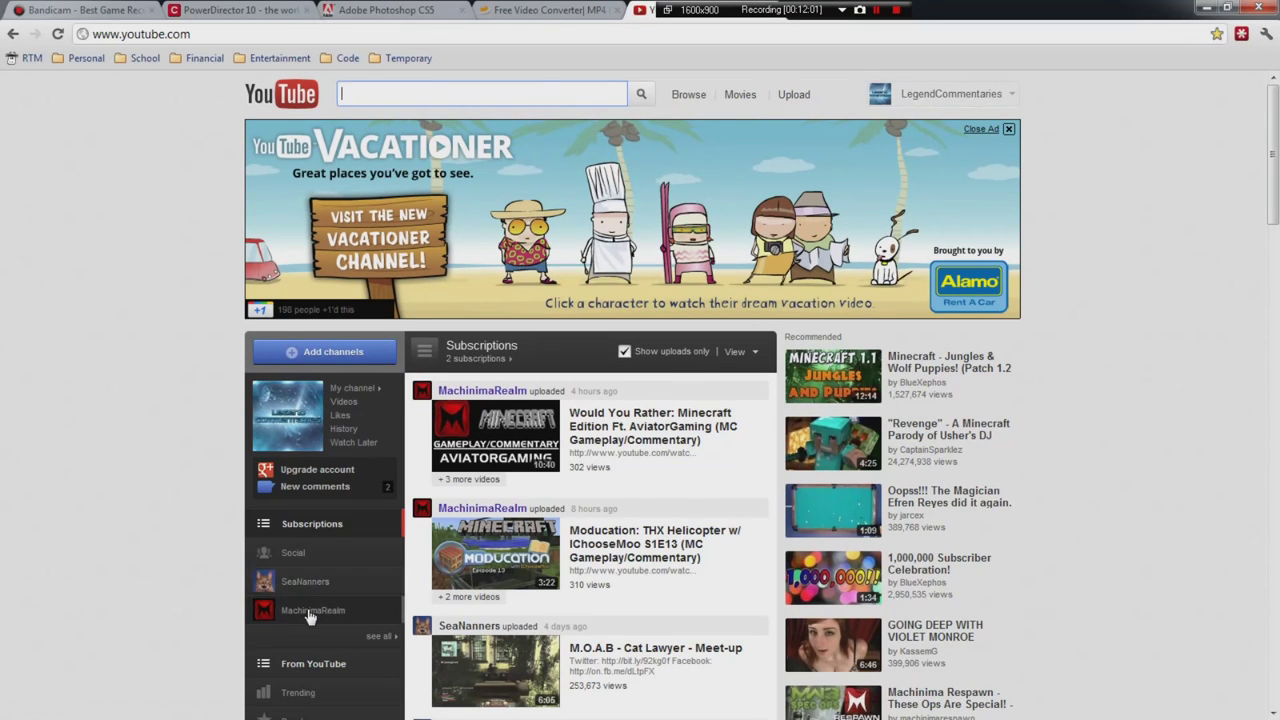
left_click(793, 95)
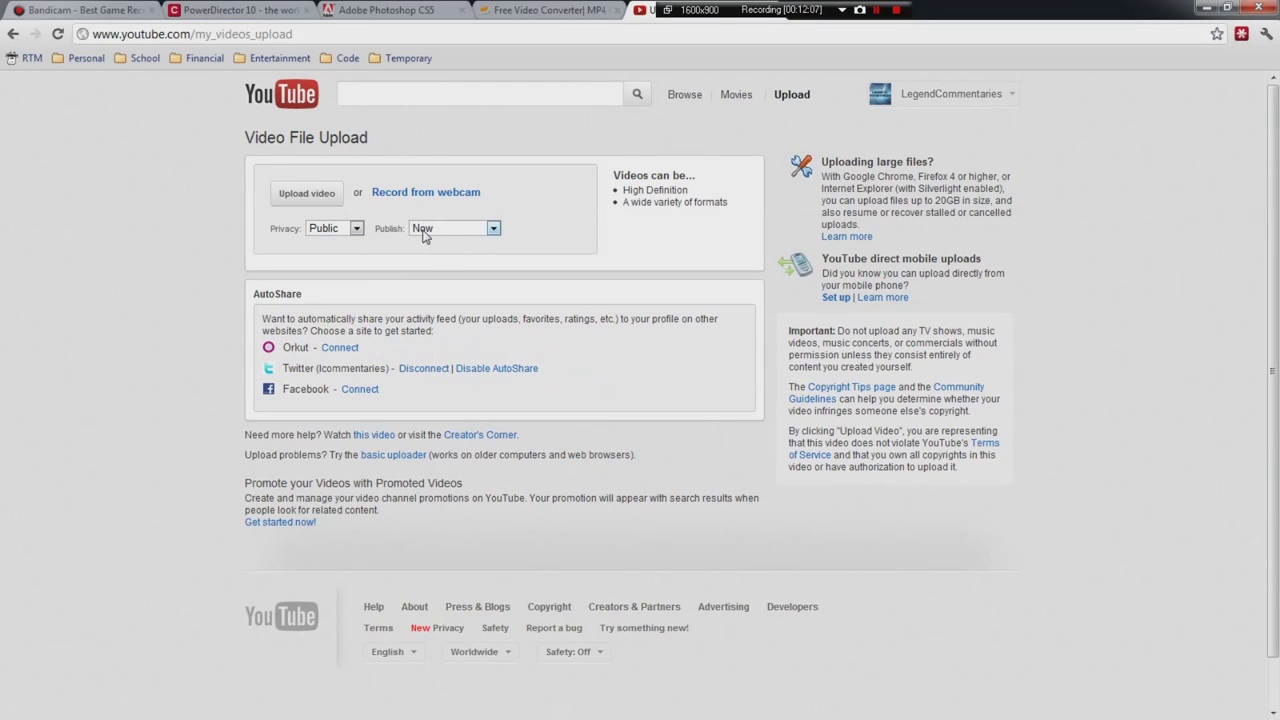
left_click_drag(256, 229, 545, 232)
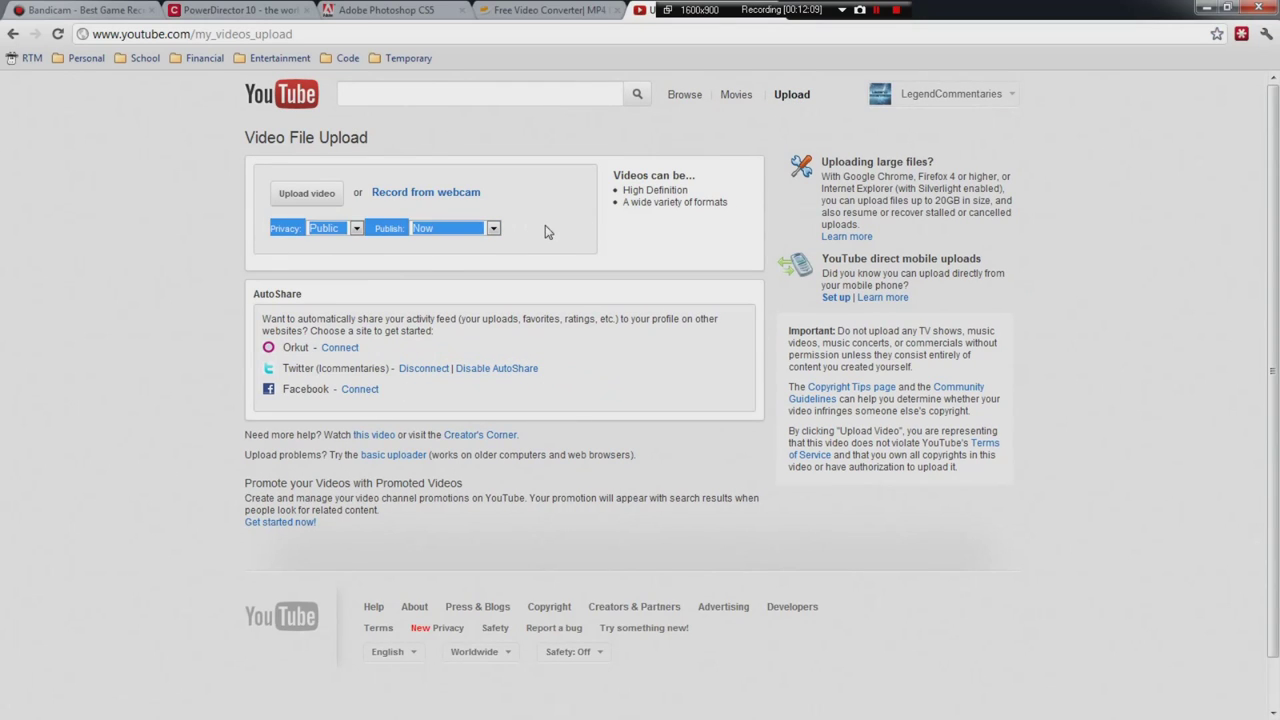
Pick Produce_1 from the user's Desktop folder on drive C: for upload
left_click(297, 194)
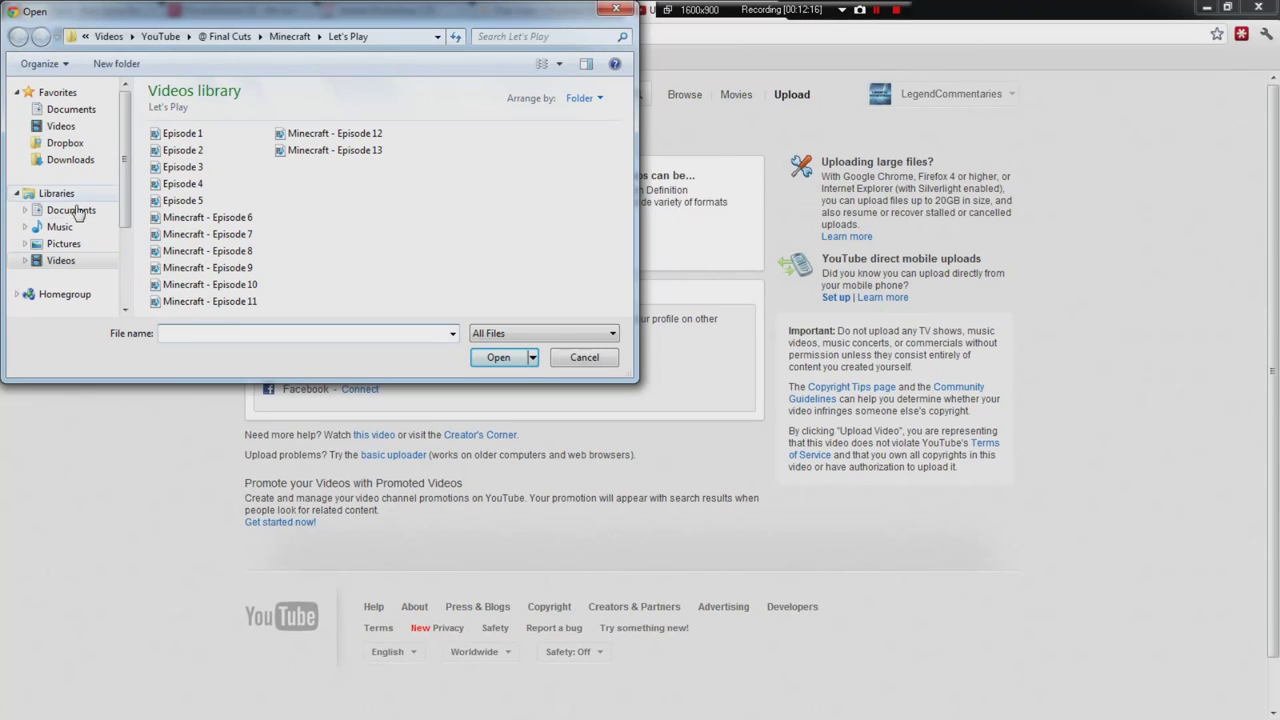
left_click_drag(127, 197, 121, 265)
left_click(76, 219)
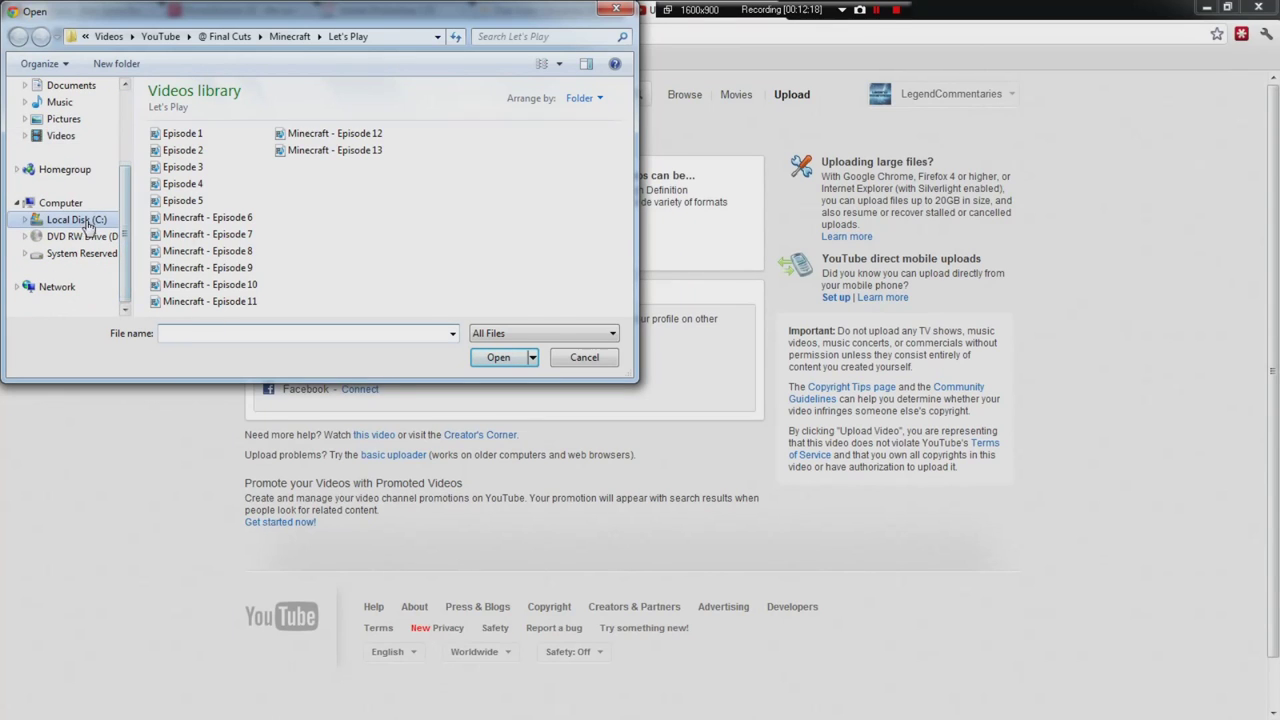
double_click(191, 271)
double_click(200, 148)
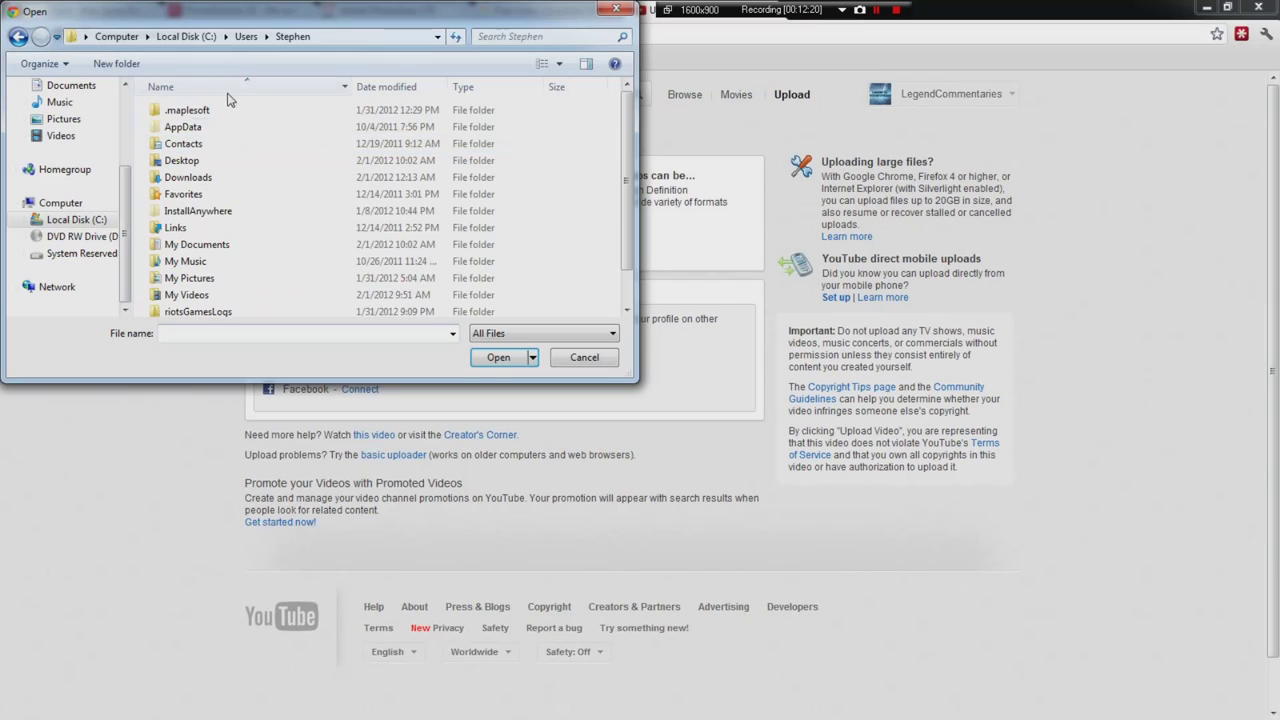
double_click(206, 170)
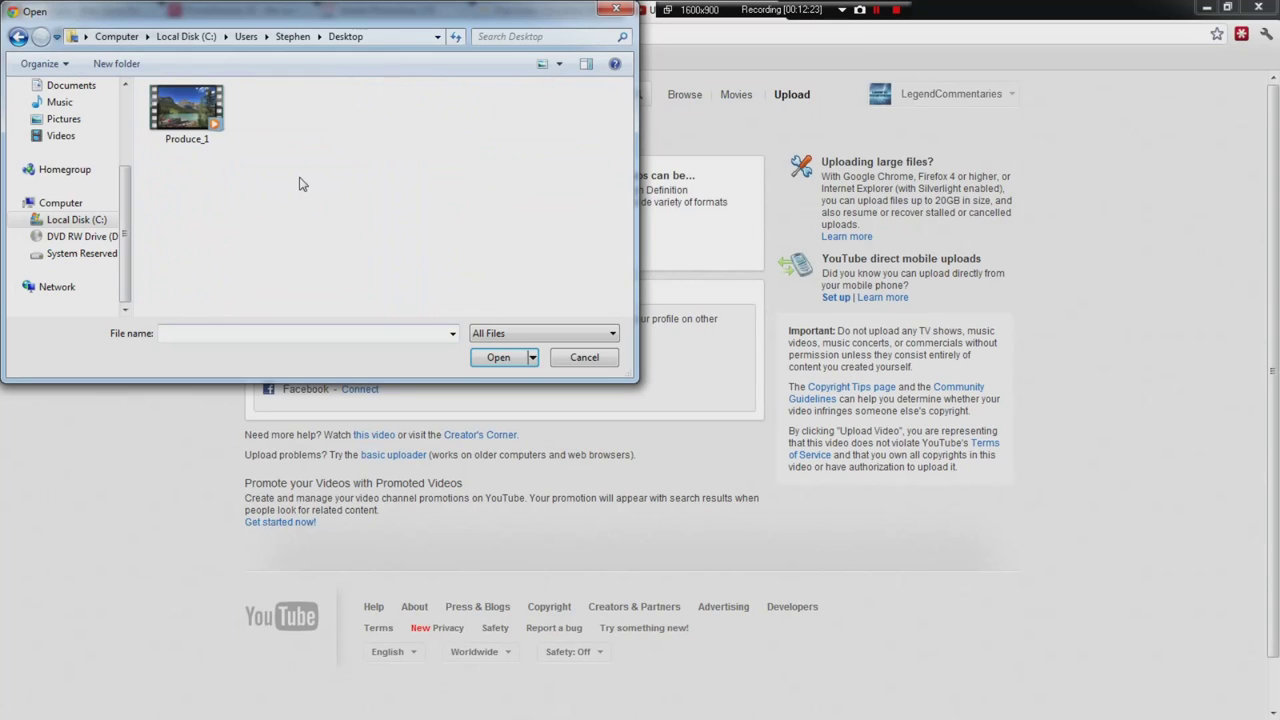
double_click(181, 120)
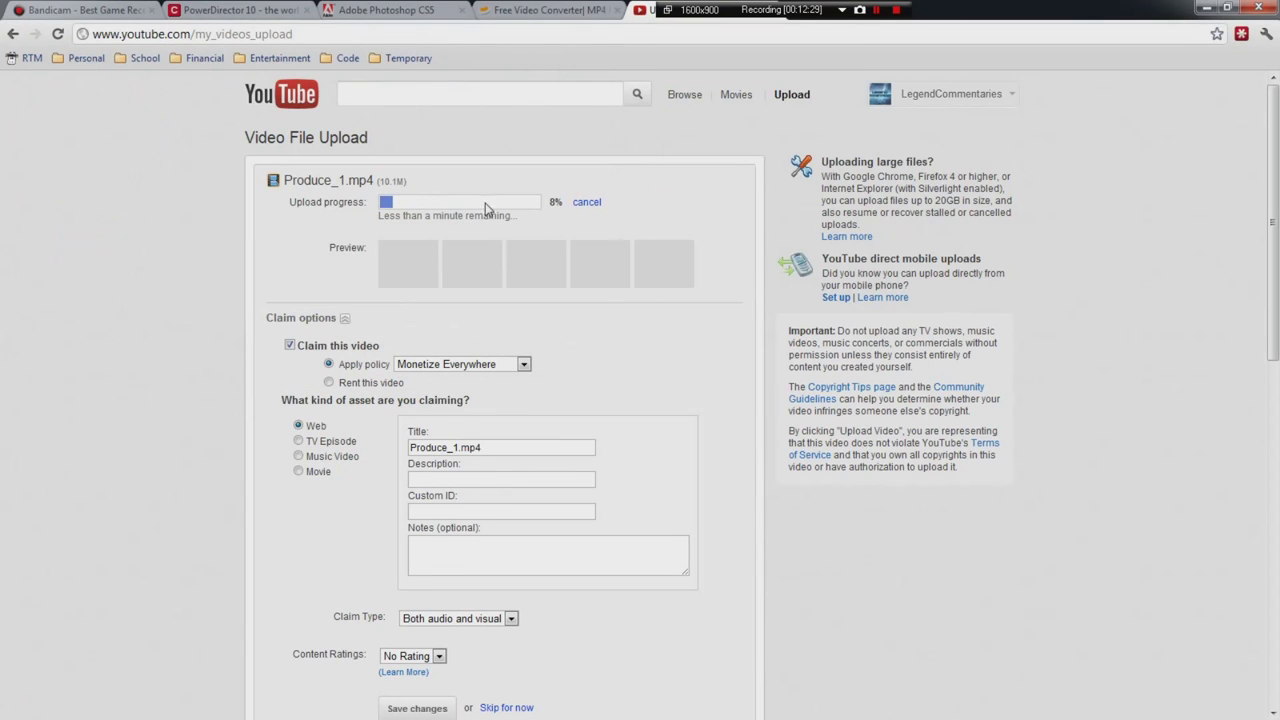
Collapse Claim options, set privacy to Private, and save the changes
scroll(352, 233, "down", 3)
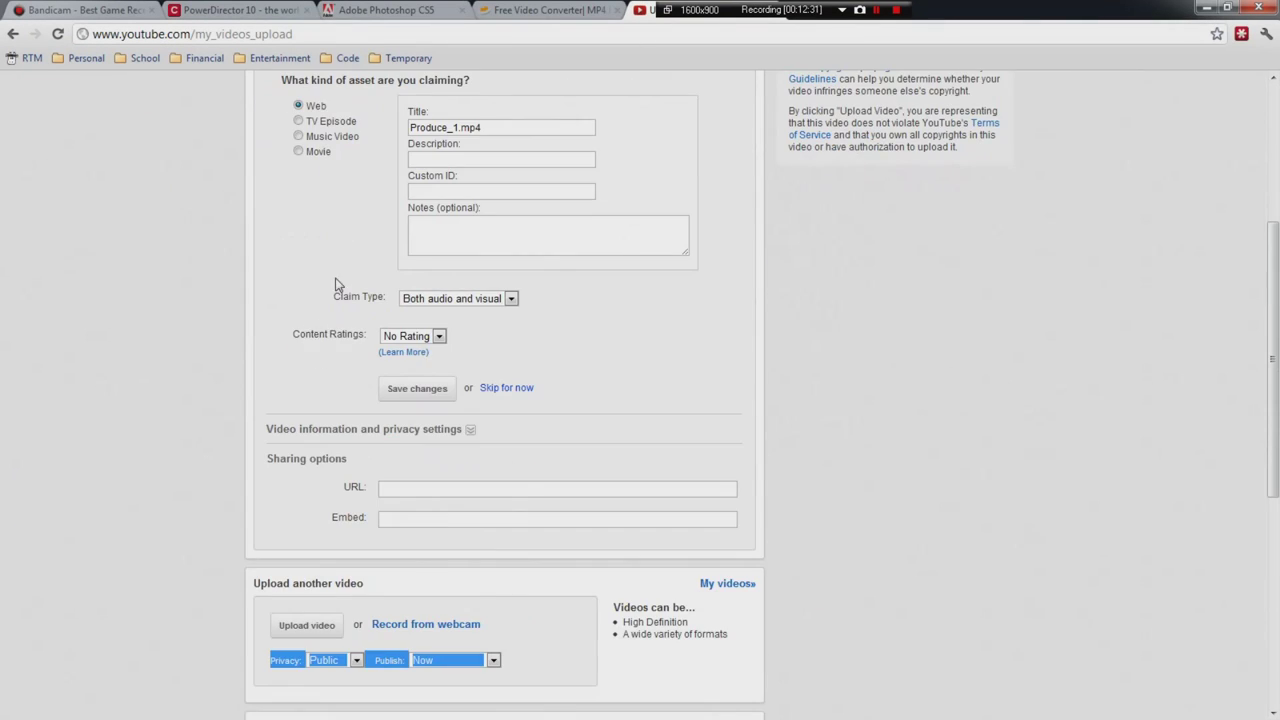
scroll(330, 280, "up", 3)
left_click(328, 322)
scroll(350, 290, "down", 1)
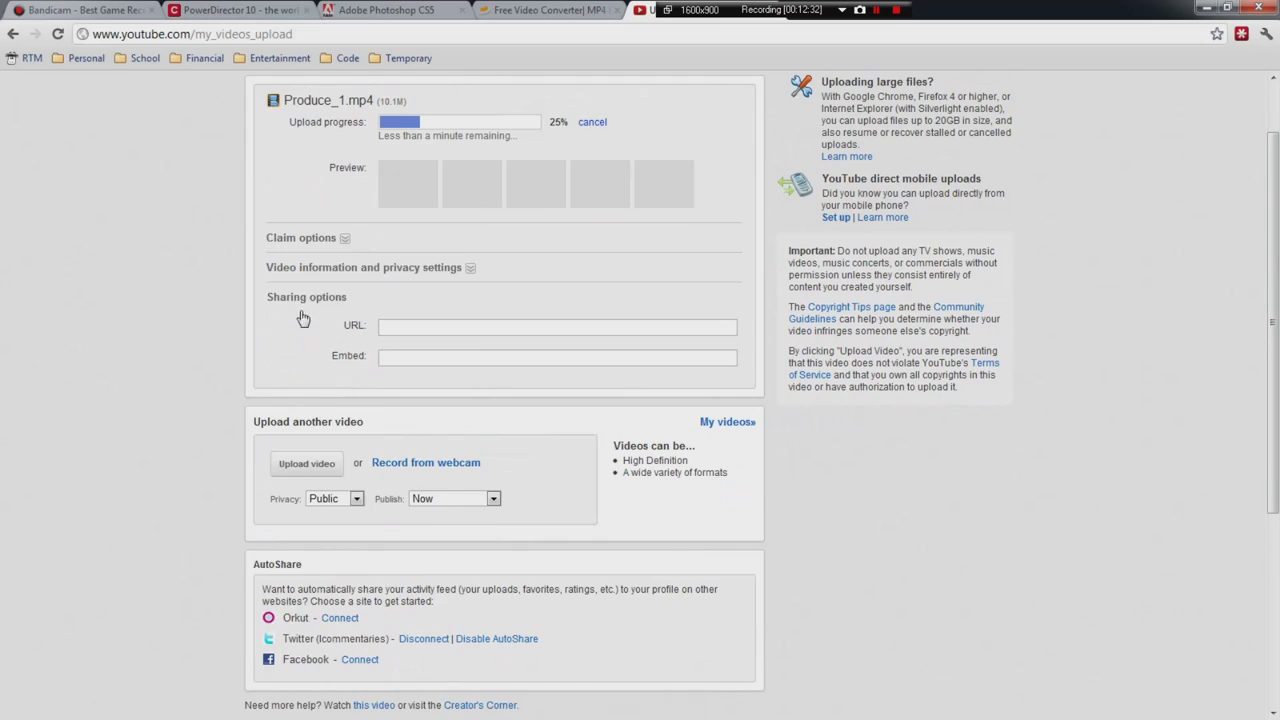
left_click(358, 270)
scroll(423, 389, "down", 1)
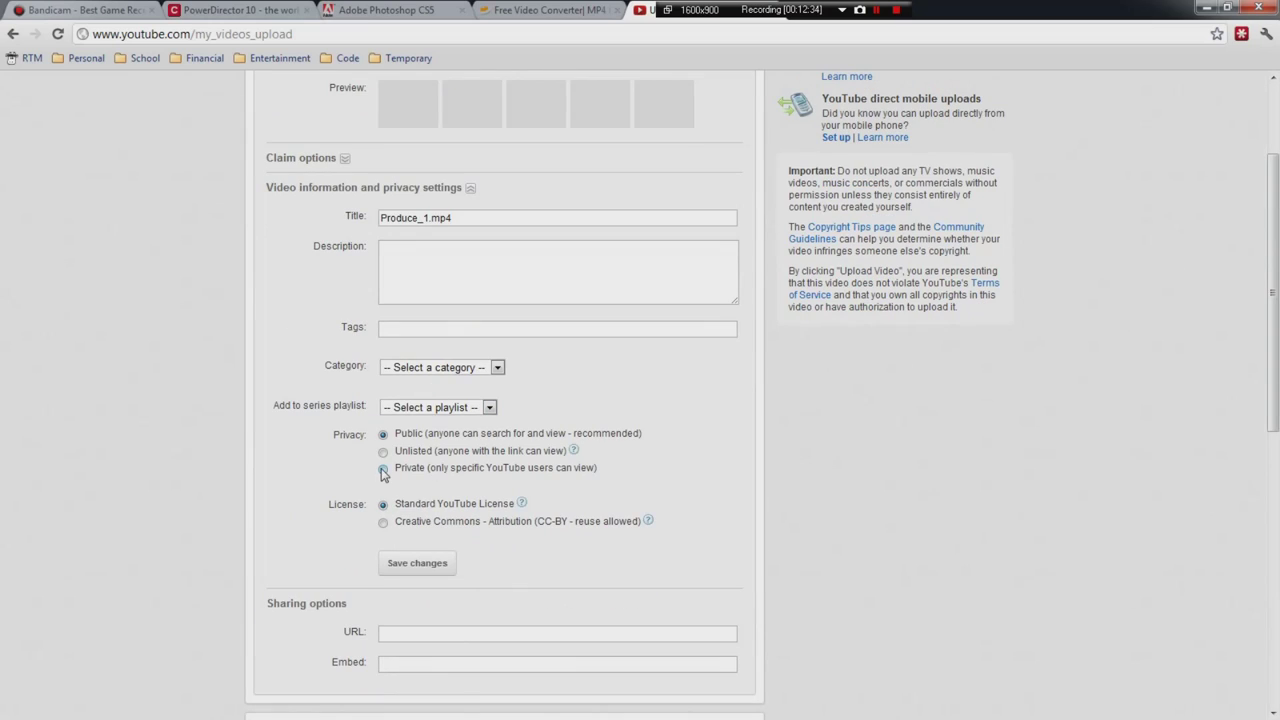
left_click(415, 560)
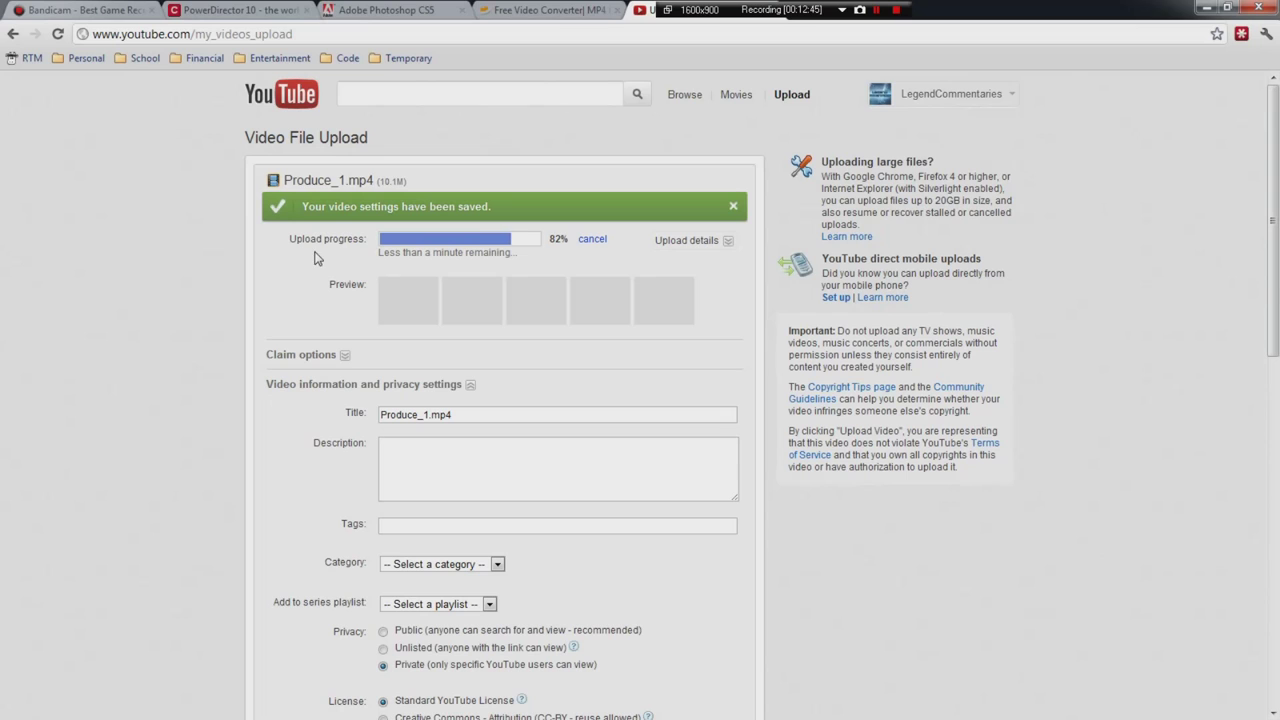
Start retyping the video title as 'Minecraft: Epis'
scroll(310, 258, "down", 3)
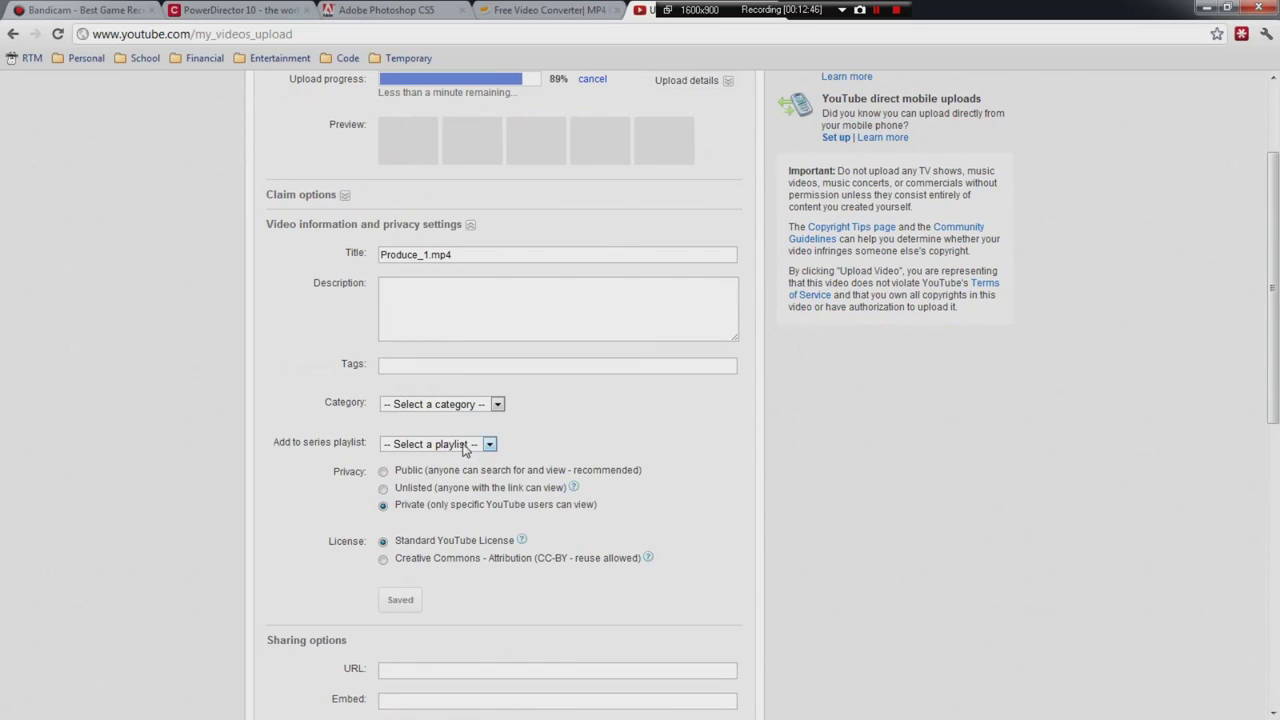
scroll(262, 382, "up", 2)
scroll(270, 385, "up", 2)
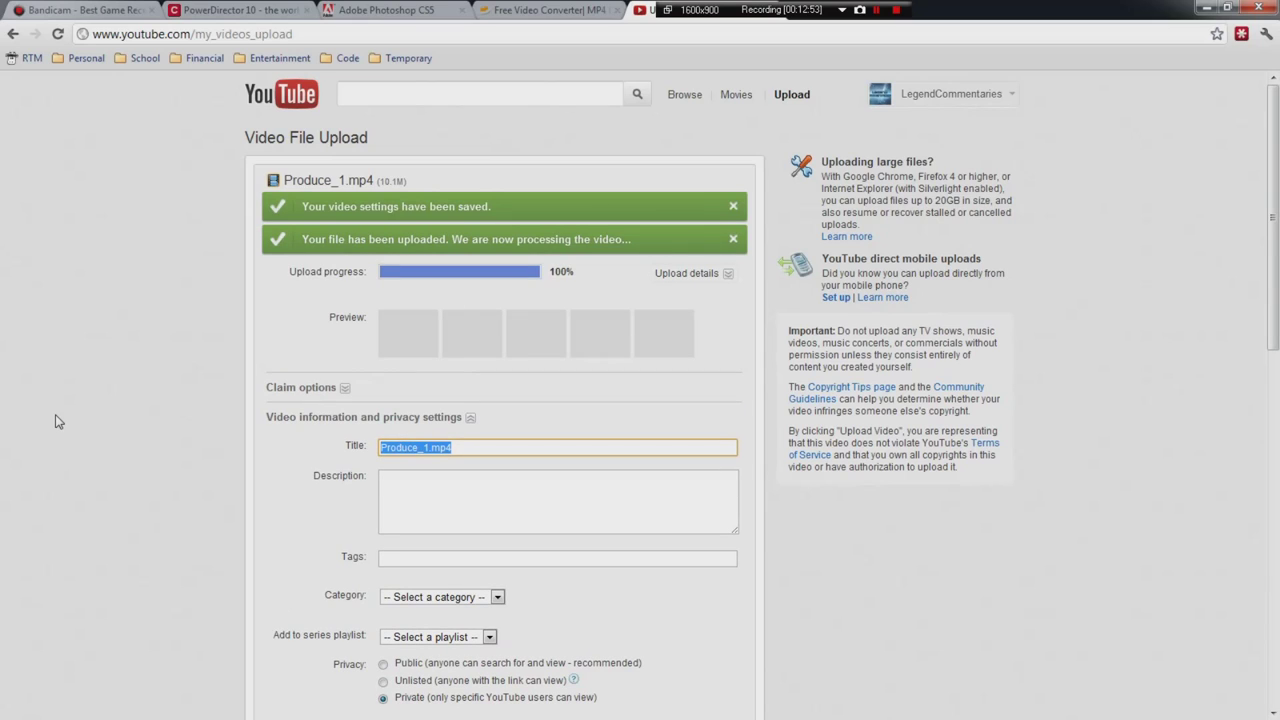
type("Minecraft: Epi")
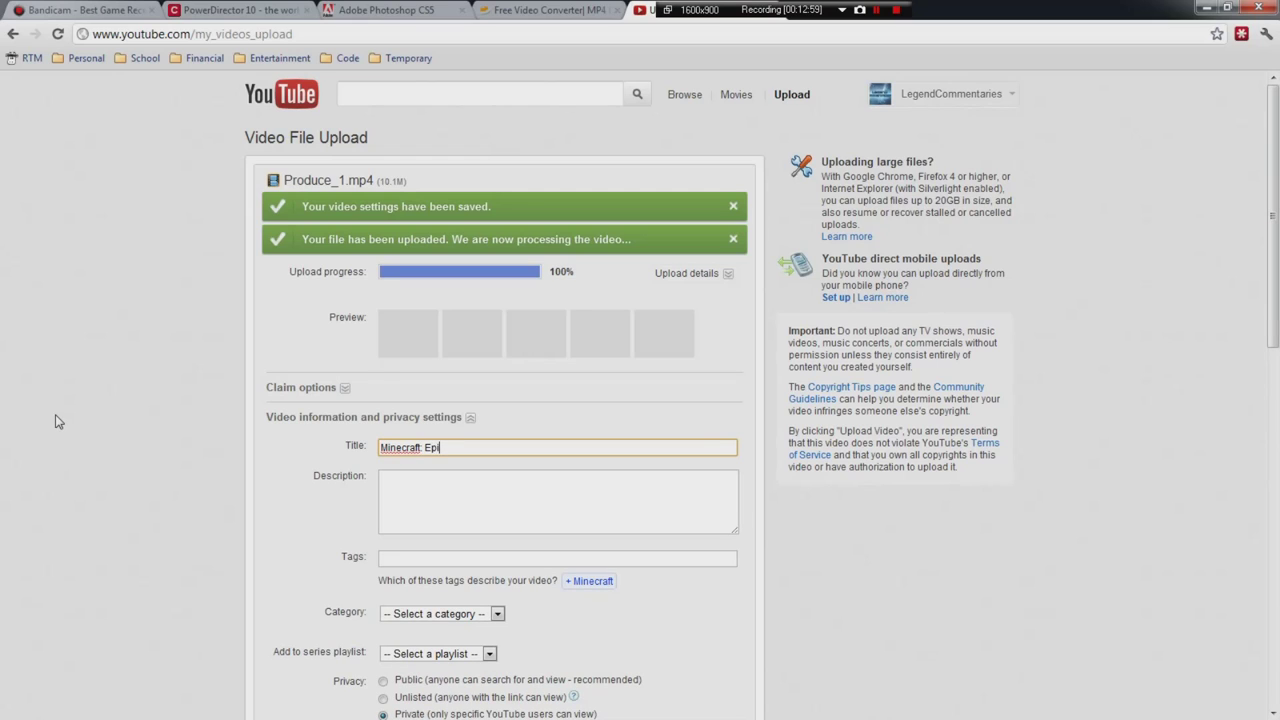
type("sode 3804 - Killing m")
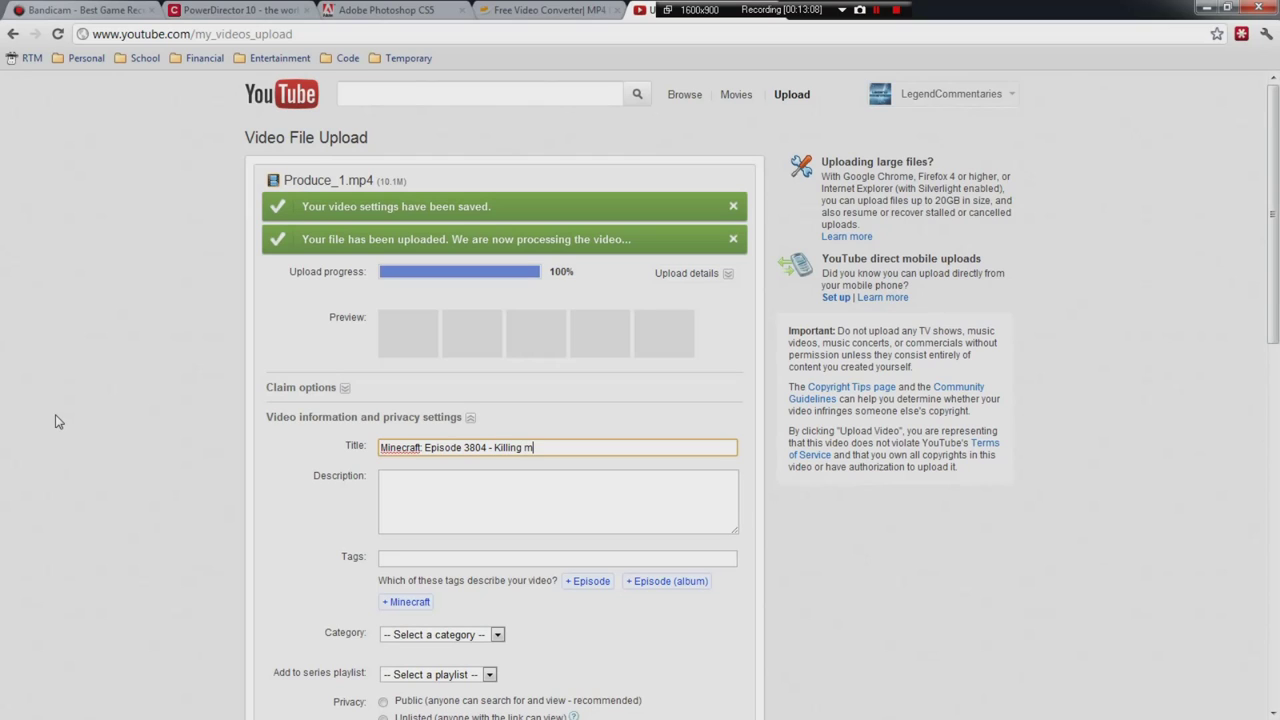
Finish the title 'Minecraft: Episode 3804 - Killing Myself Because I Play This Too Much' with correct capitals
key("BackSpace")
type("Myself ")
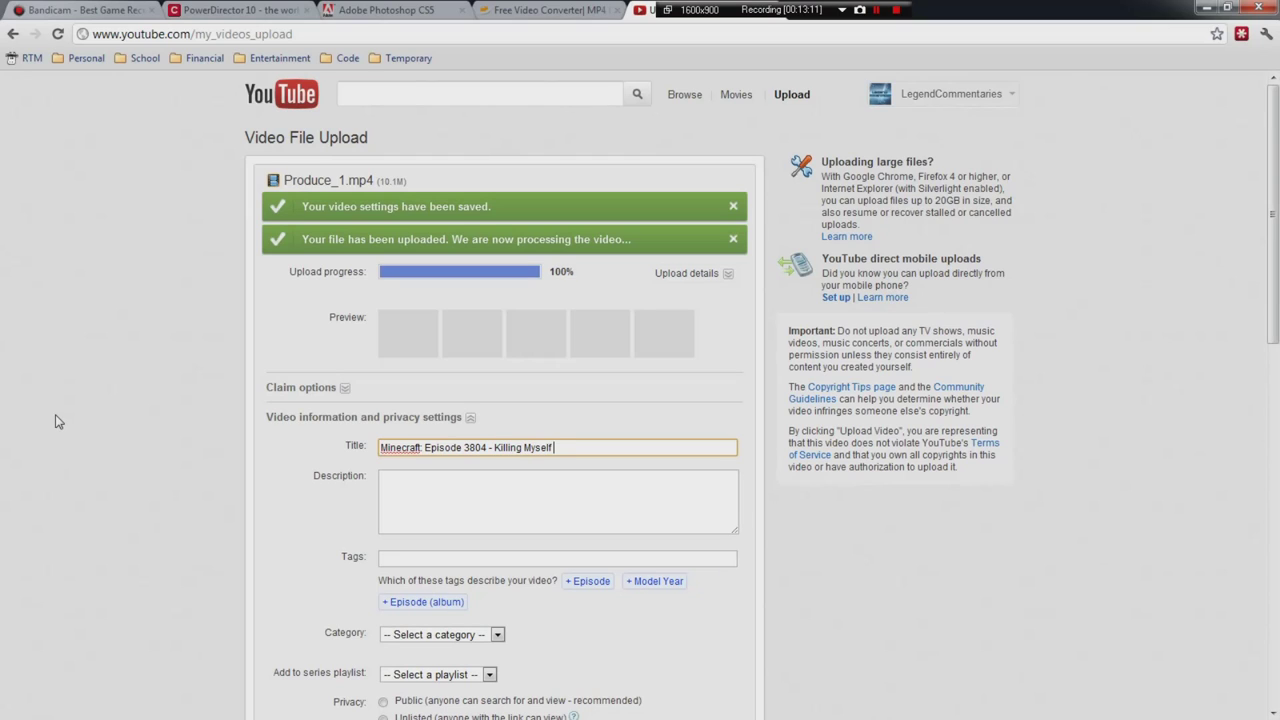
type("Because I play T")
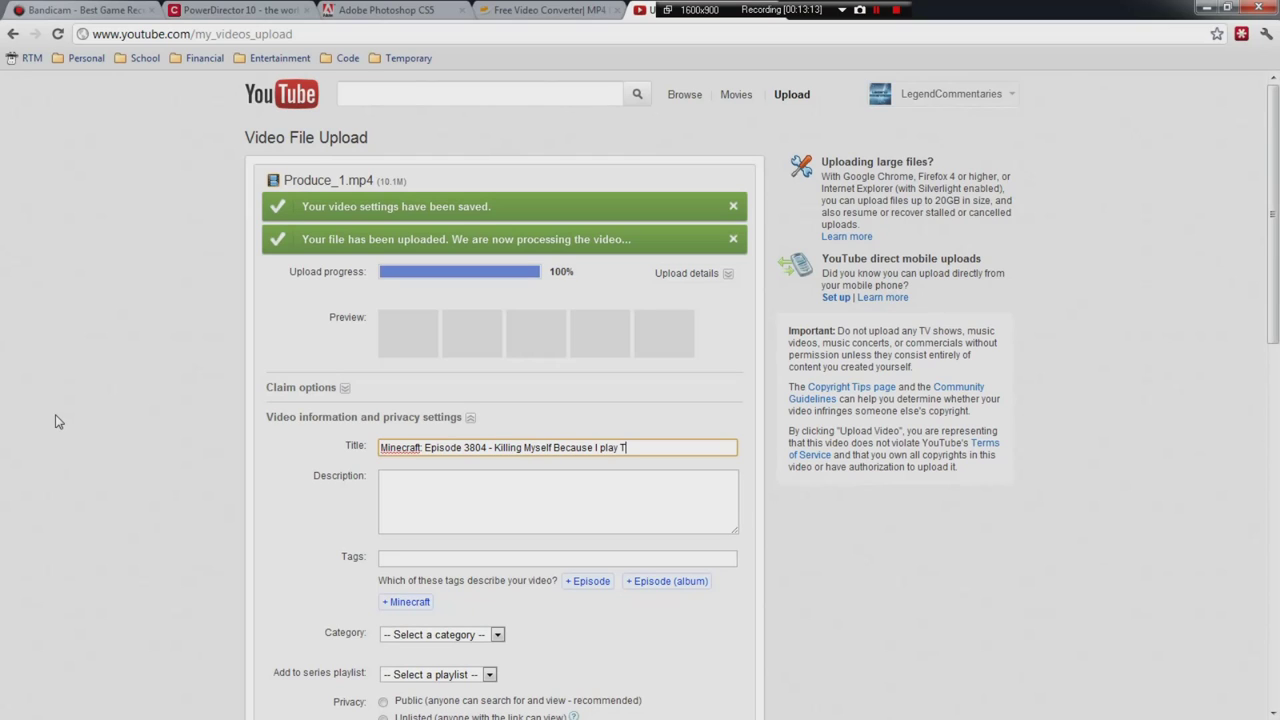
type("his Too Much")
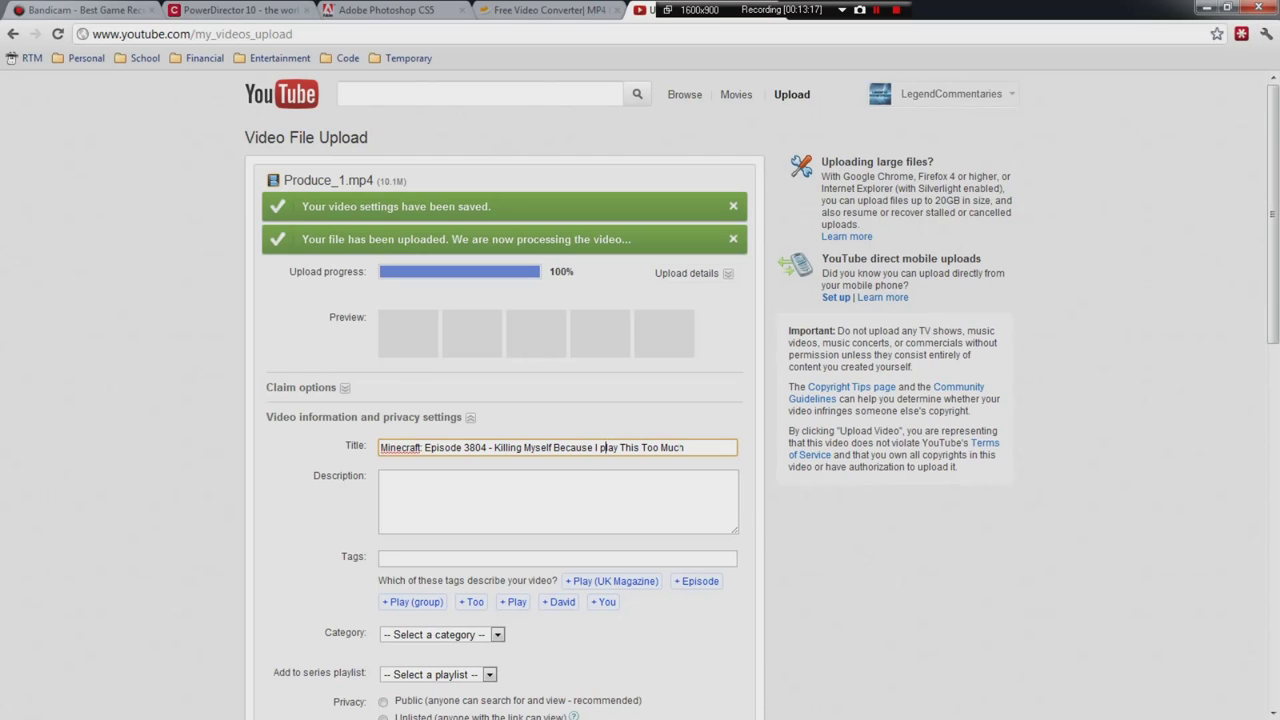
key("BackSpace")
type("P")
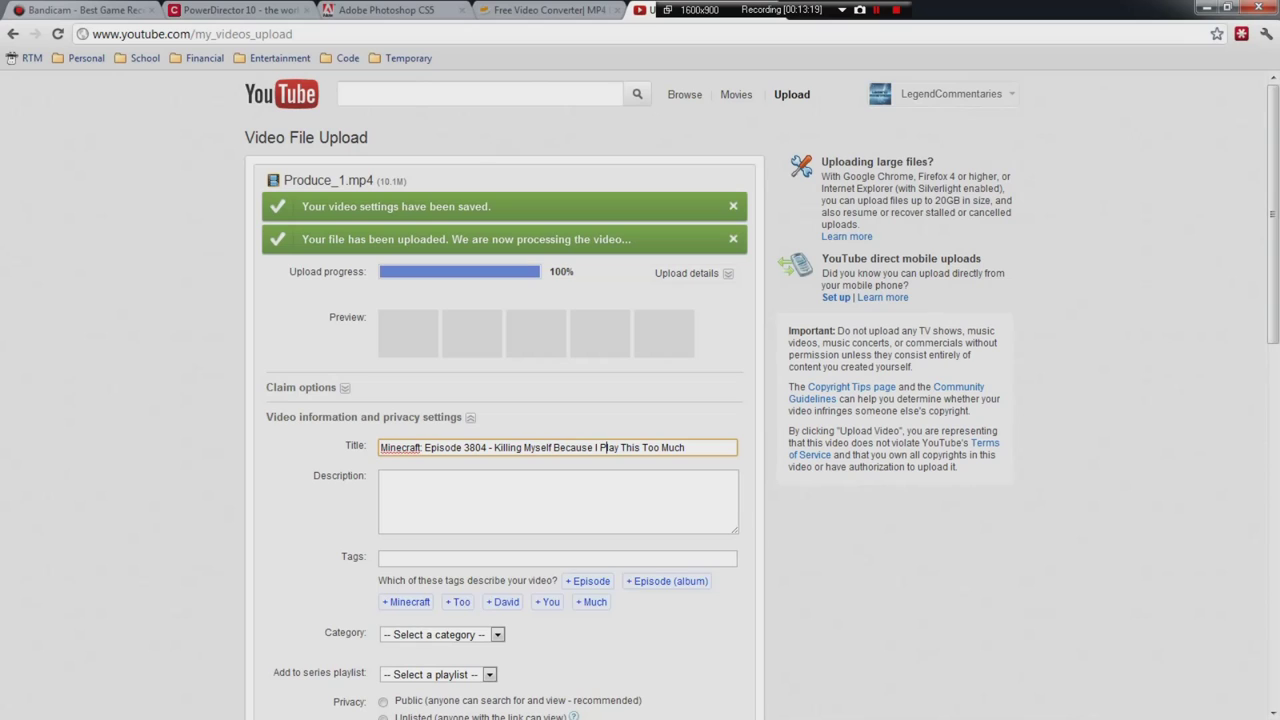
left_click(381, 478)
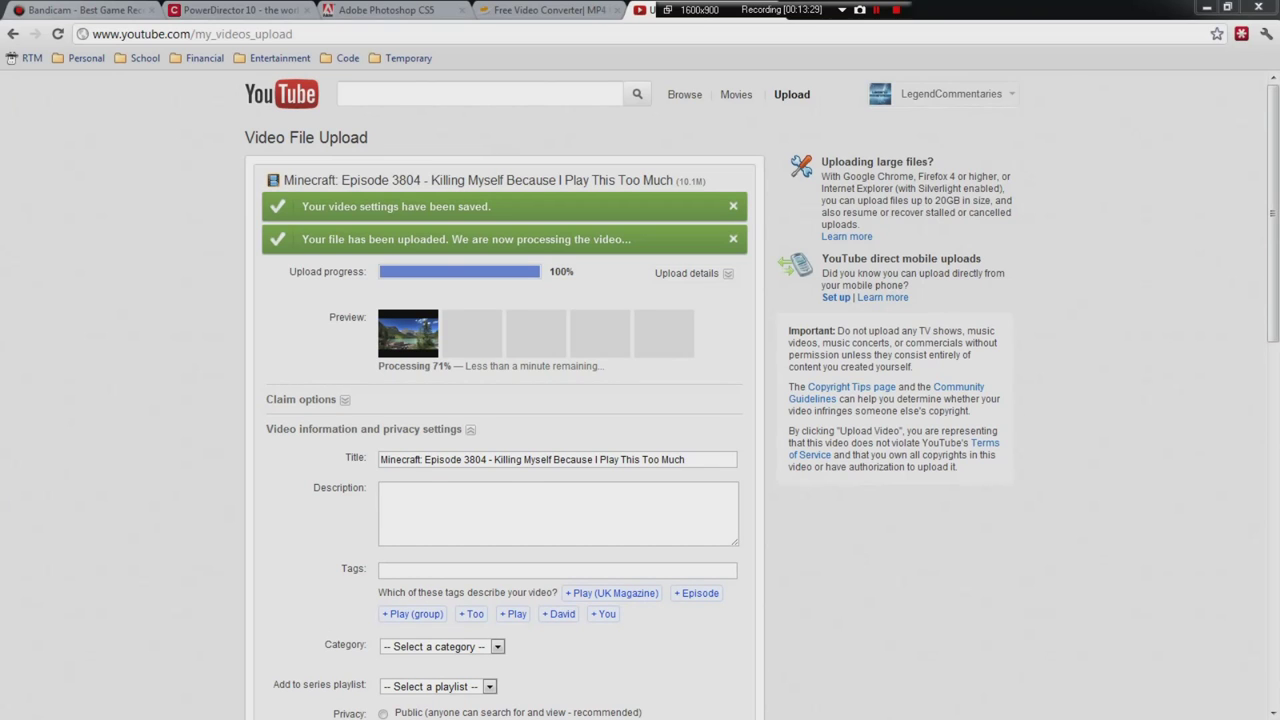
left_click_drag(167, 139, 733, 152)
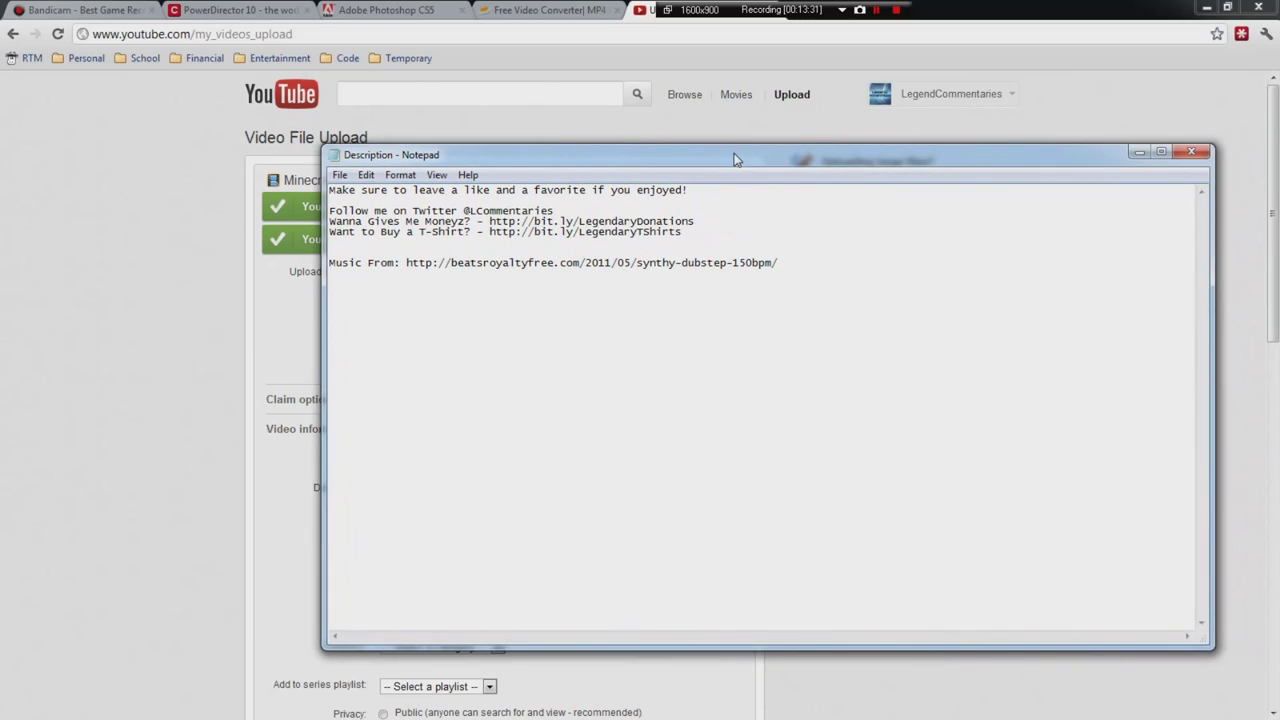
Copy all the Notepad description text, close Notepad, and paste it into YouTube's description
left_click_drag(330, 213, 516, 232)
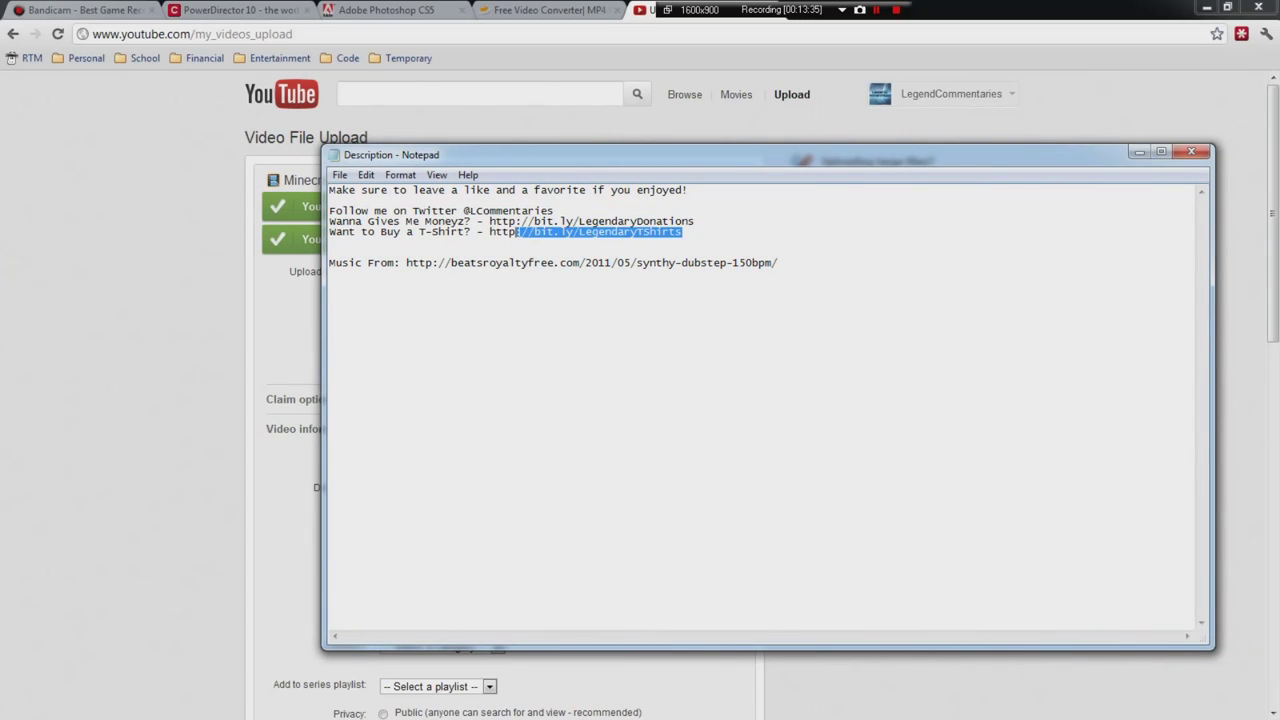
left_click(779, 262)
left_click_drag(779, 262, 330, 189)
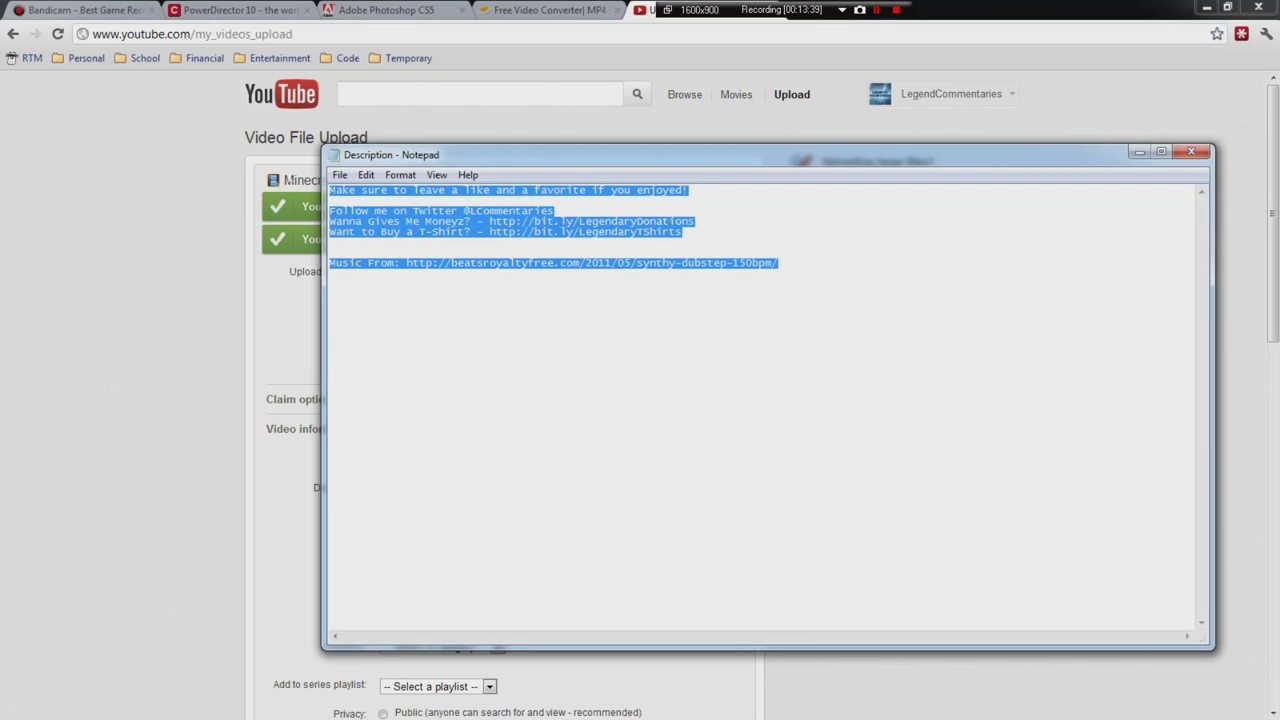
left_click(1191, 151)
left_click(430, 495)
key("ctrl+v")
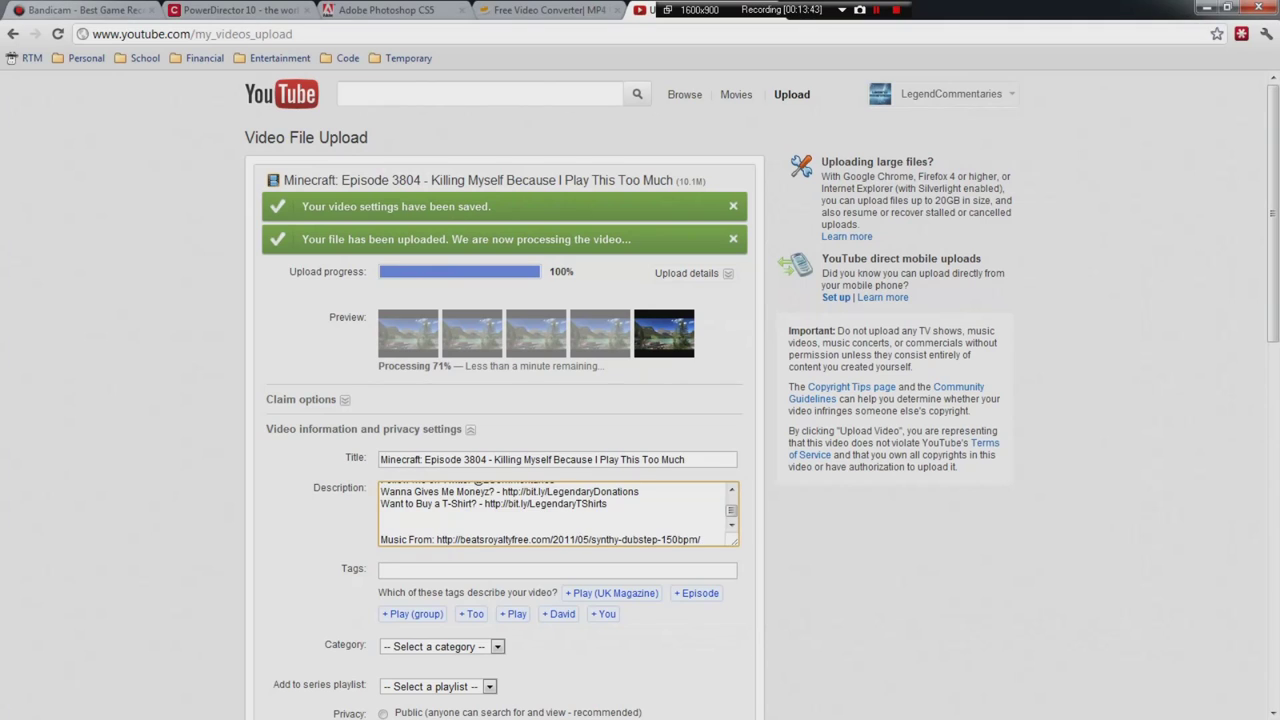
Add the line 'Hey guys. You're my favorites and I love you.' atop the description
key("ctrl+Home")
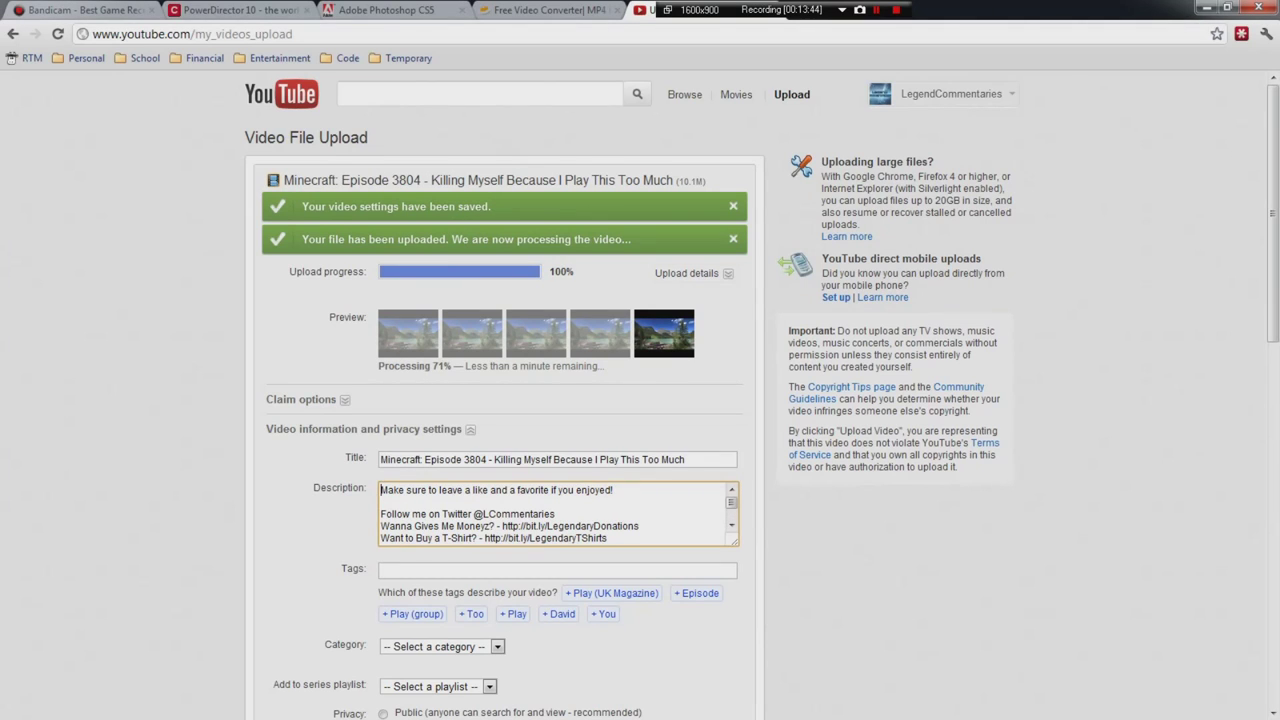
key("Return")
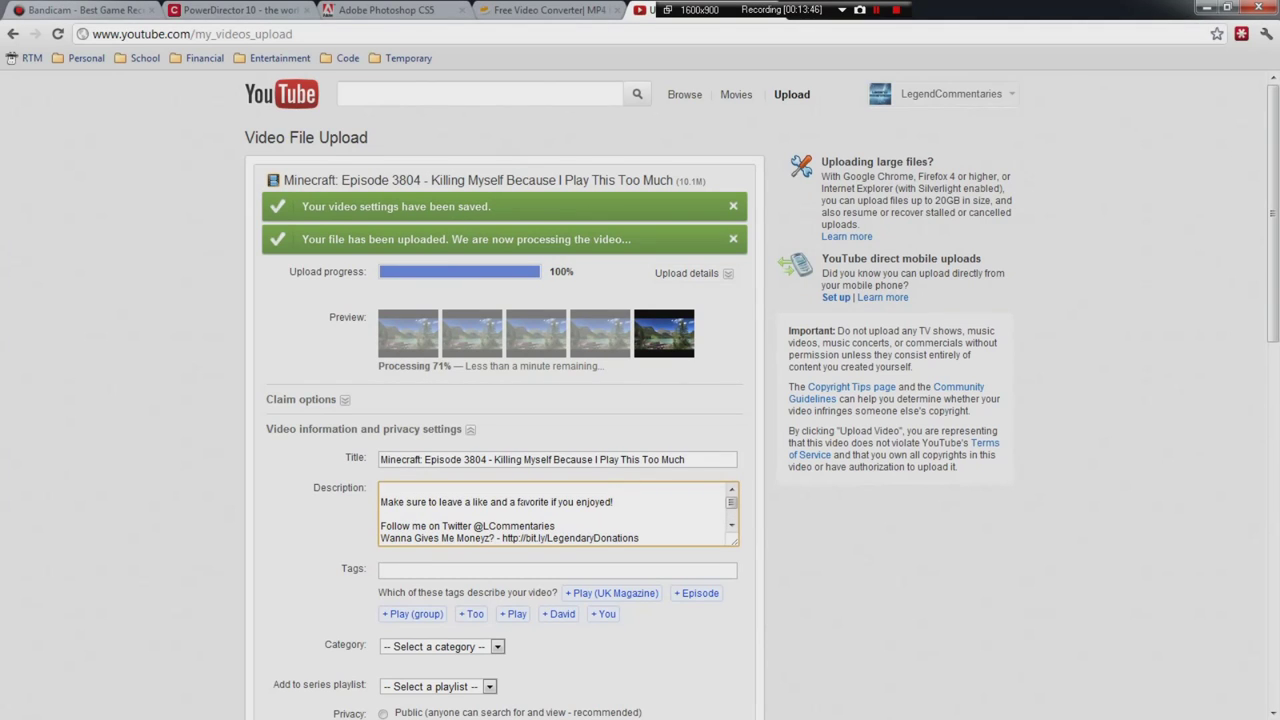
type("Hey guys. You're my favorites and I love you")
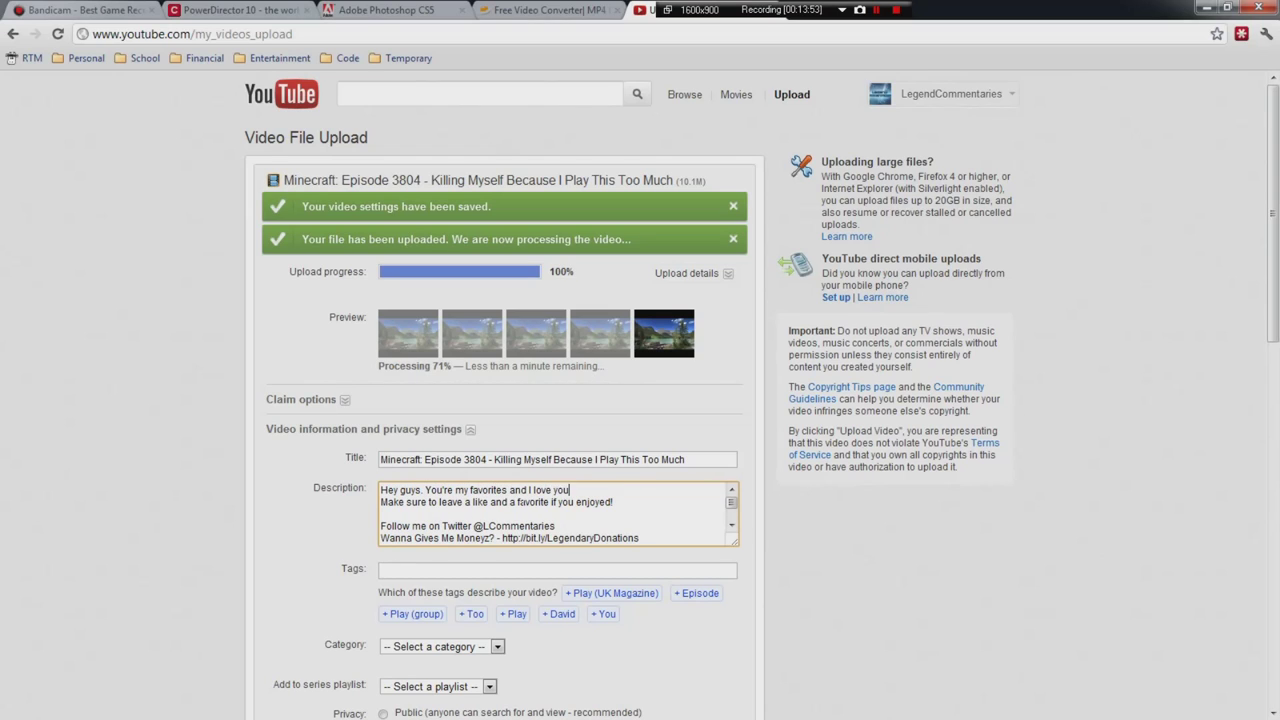
type(".")
key("Return")
key("shift+Left")
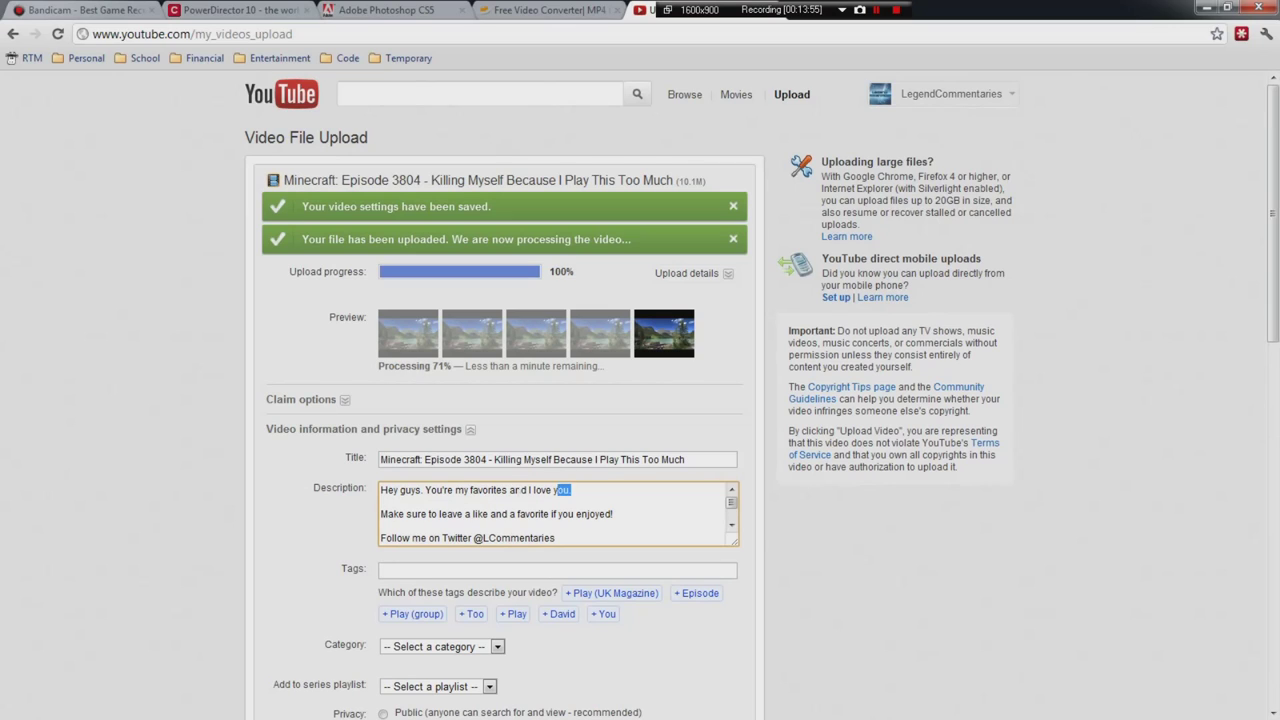
key("shift+Home")
key("Tab")
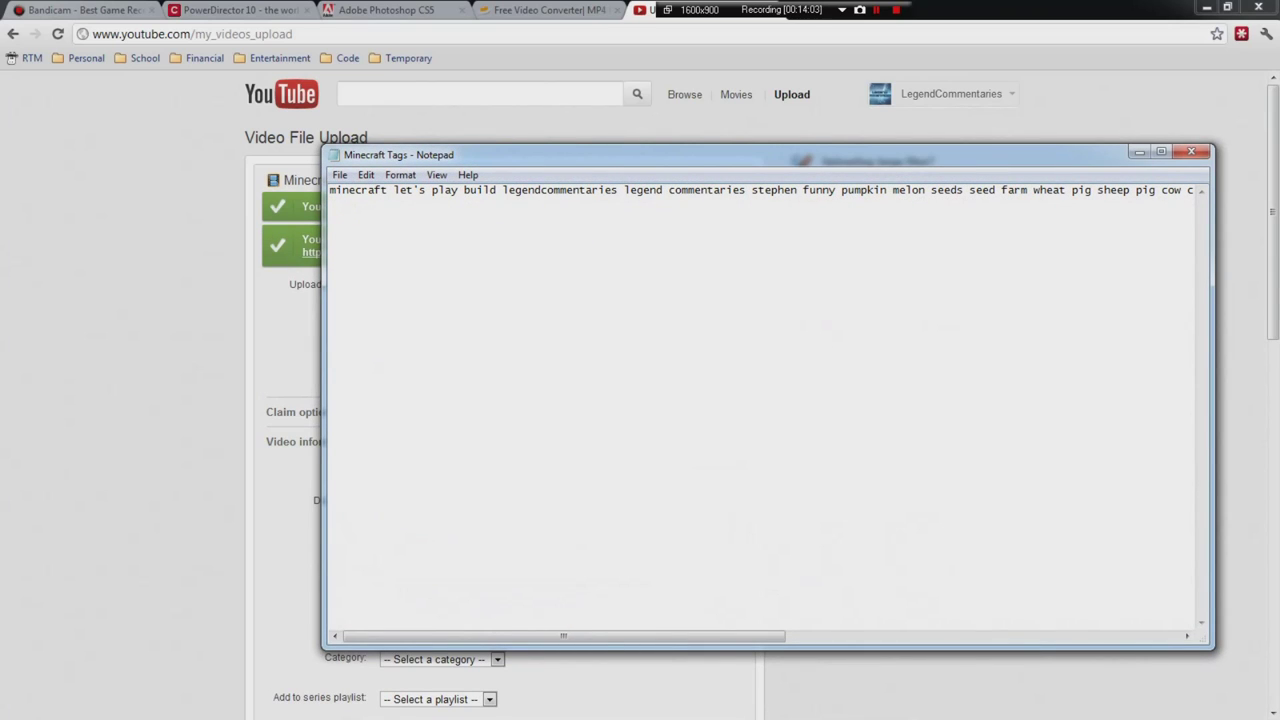
Select the whole Minecraft tag line in Notepad and close the notes
left_click_drag(606, 637, 383, 690)
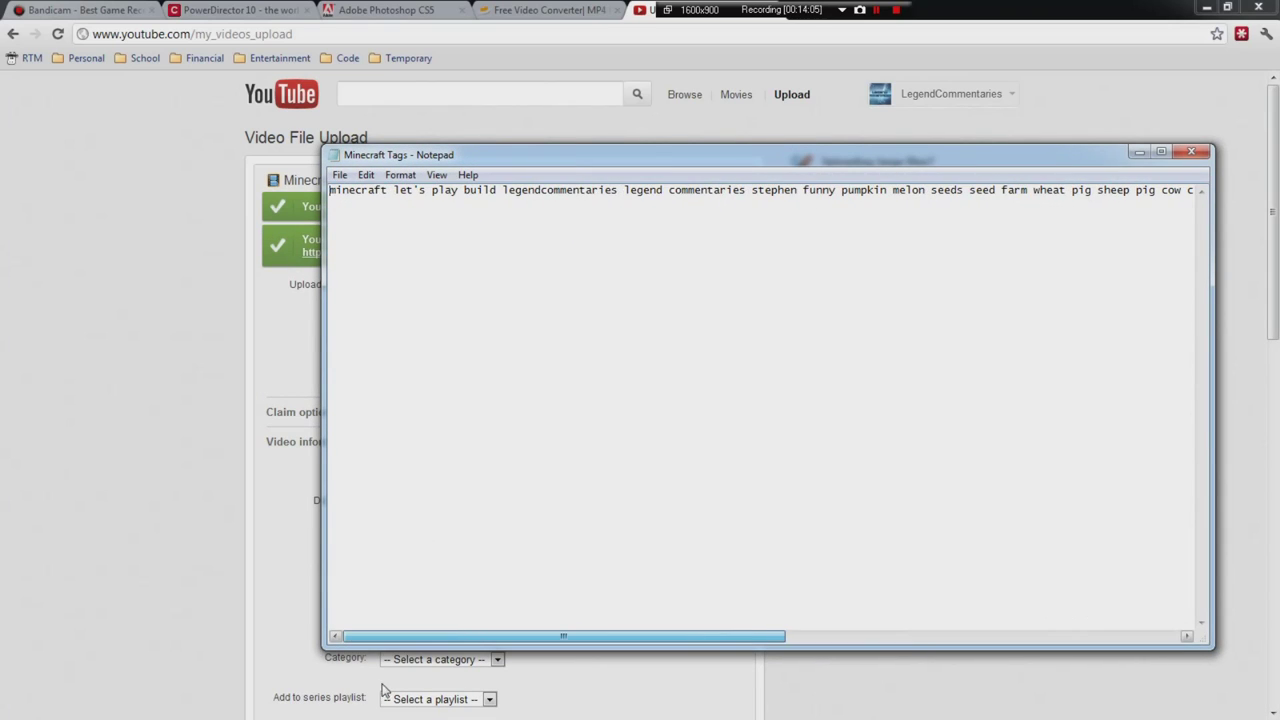
key("ctrl+a")
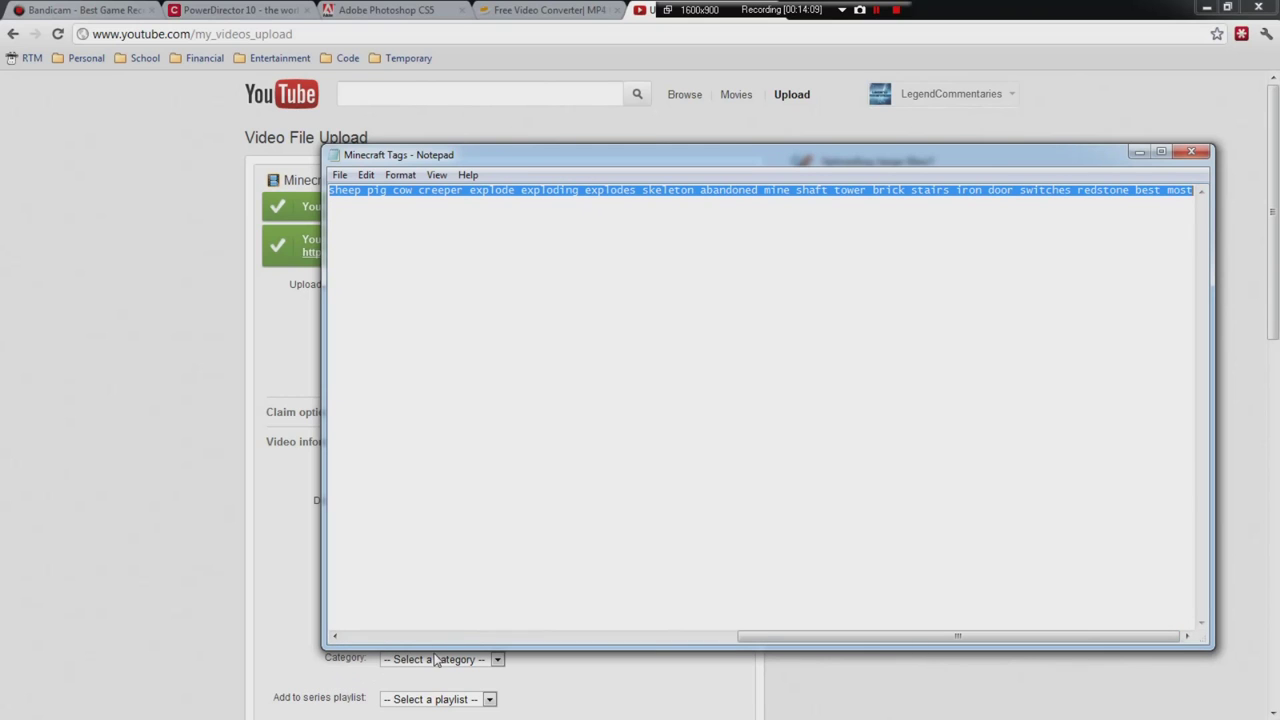
left_click(1191, 151)
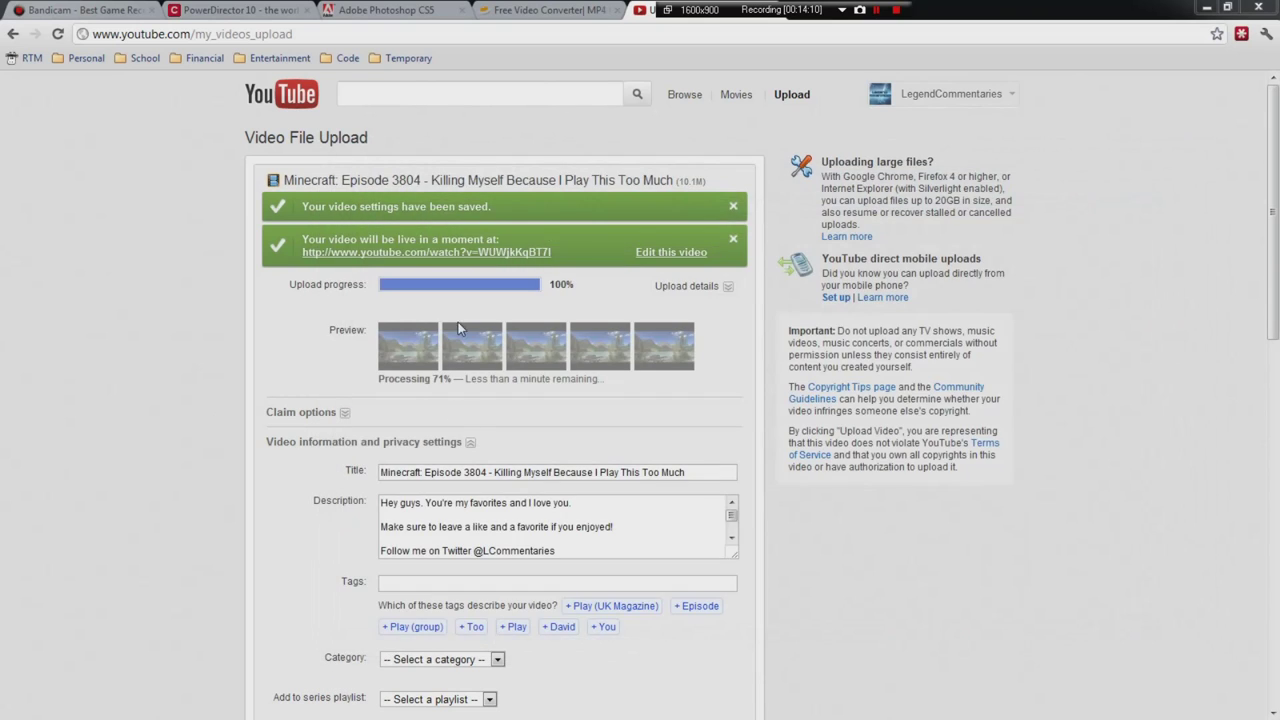
Paste the copied Minecraft tags into the Tags field
left_click(557, 583)
key("ctrl+v")
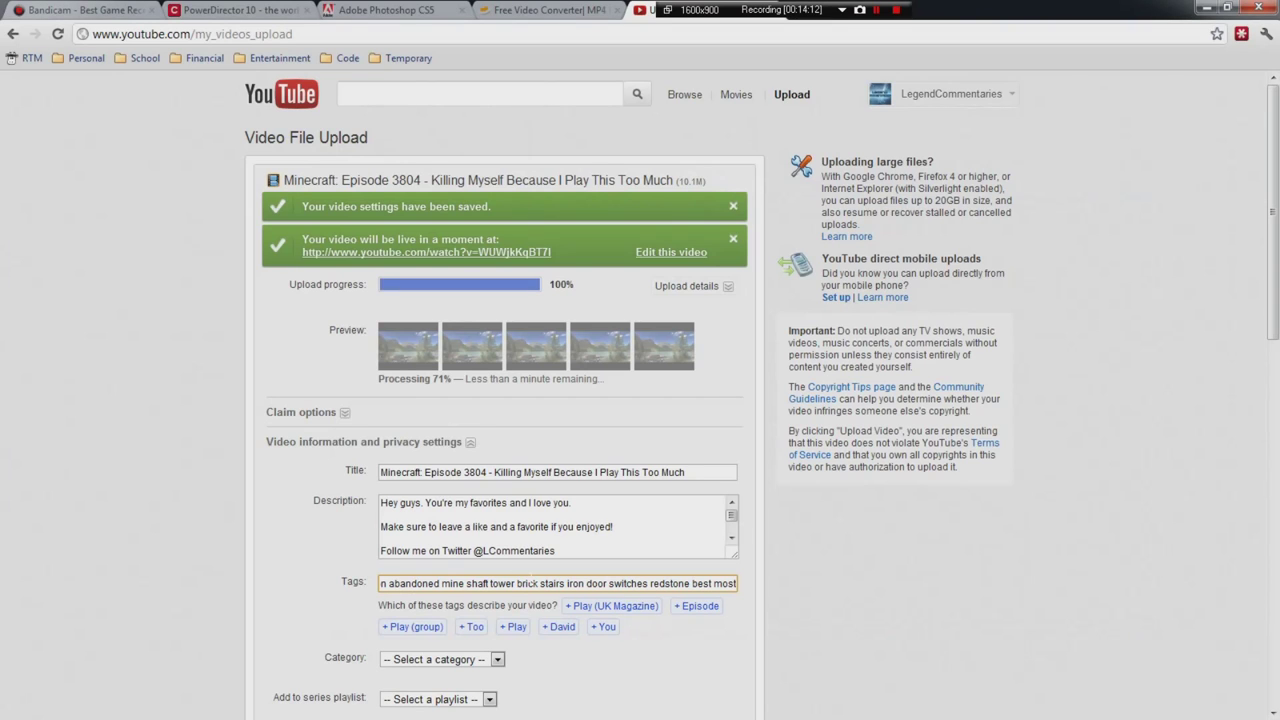
left_click_drag(735, 583, 277, 591)
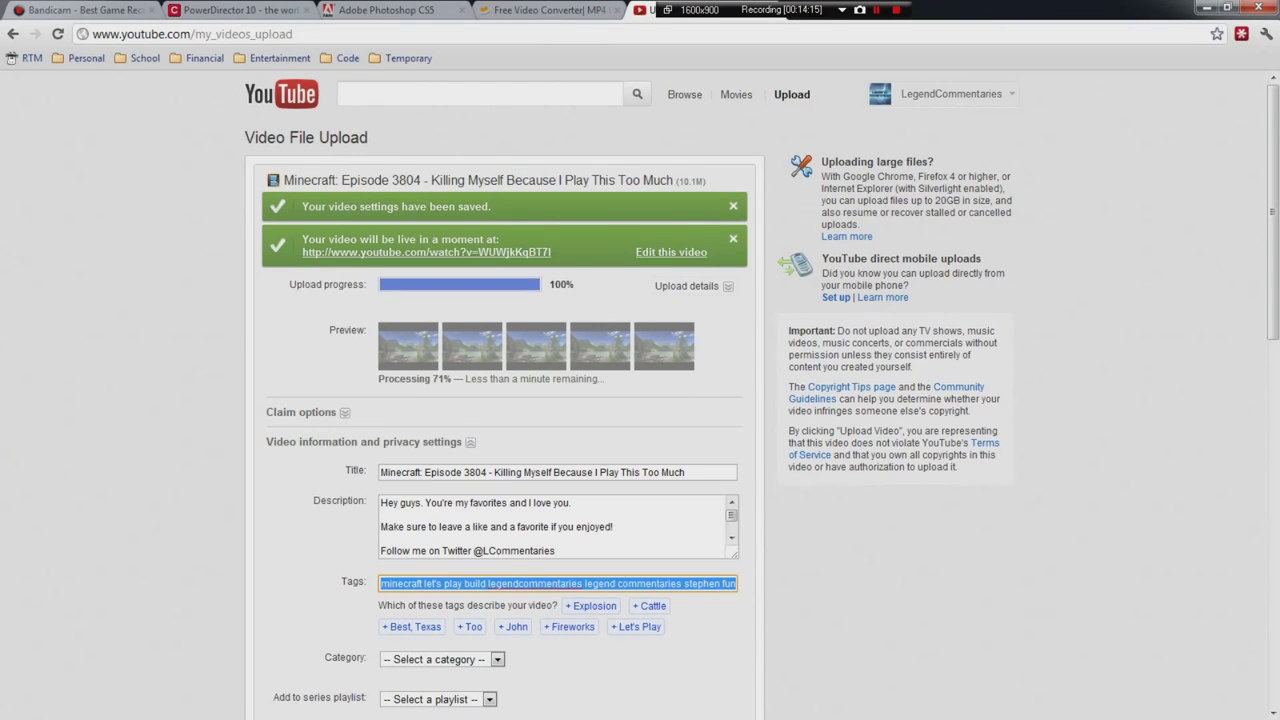
left_click(347, 577)
Set the category to Gaming, save the changes, and open the video's watch page
scroll(333, 575, "down", 2)
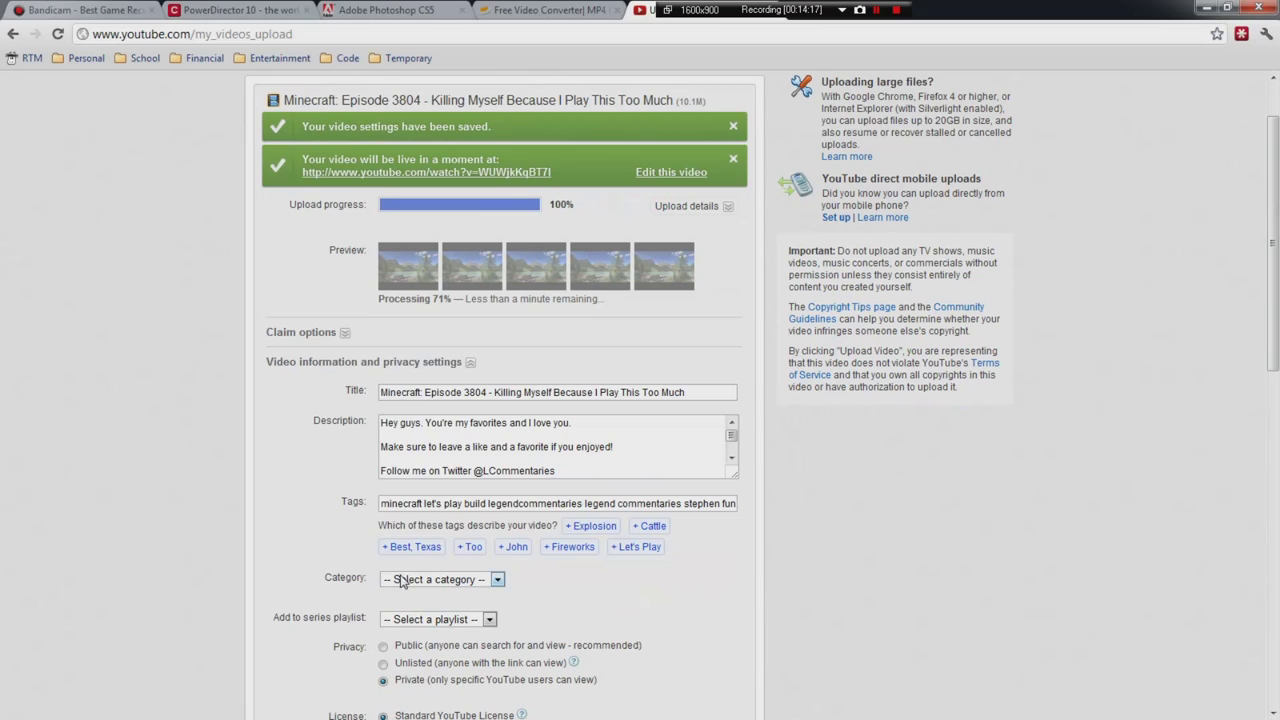
left_click(404, 580)
left_click(405, 449)
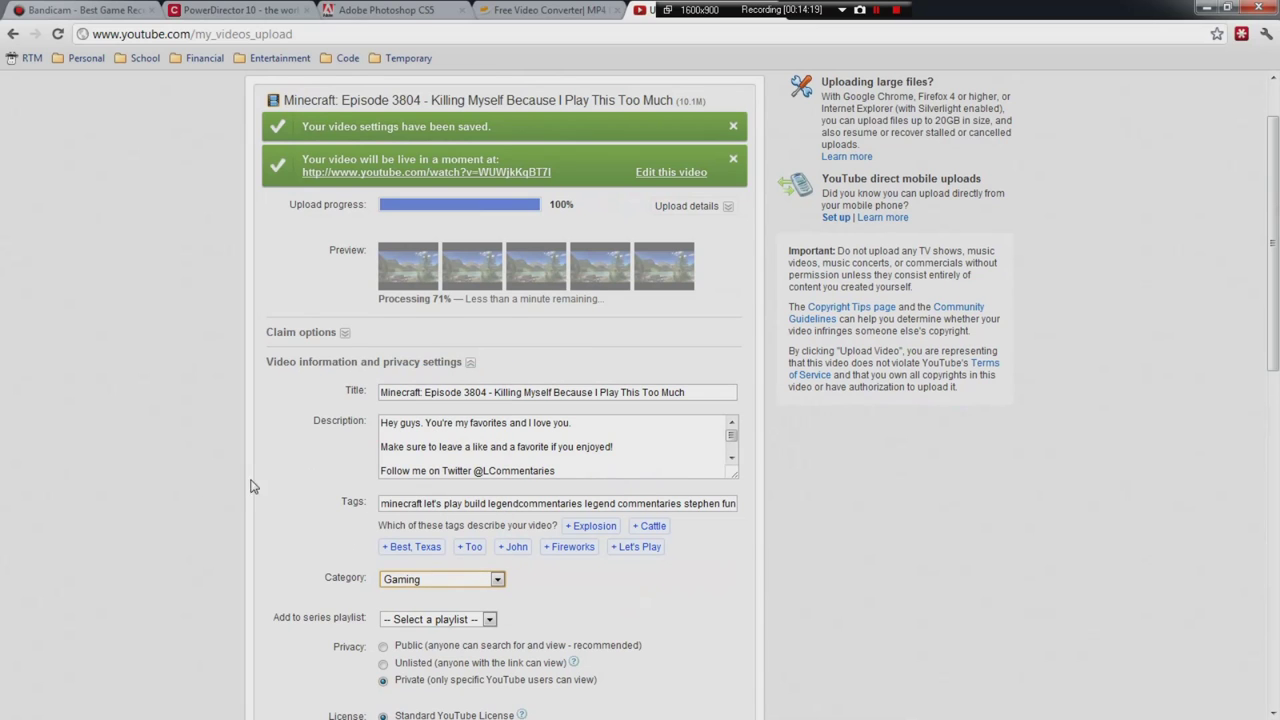
scroll(270, 497, "down", 2)
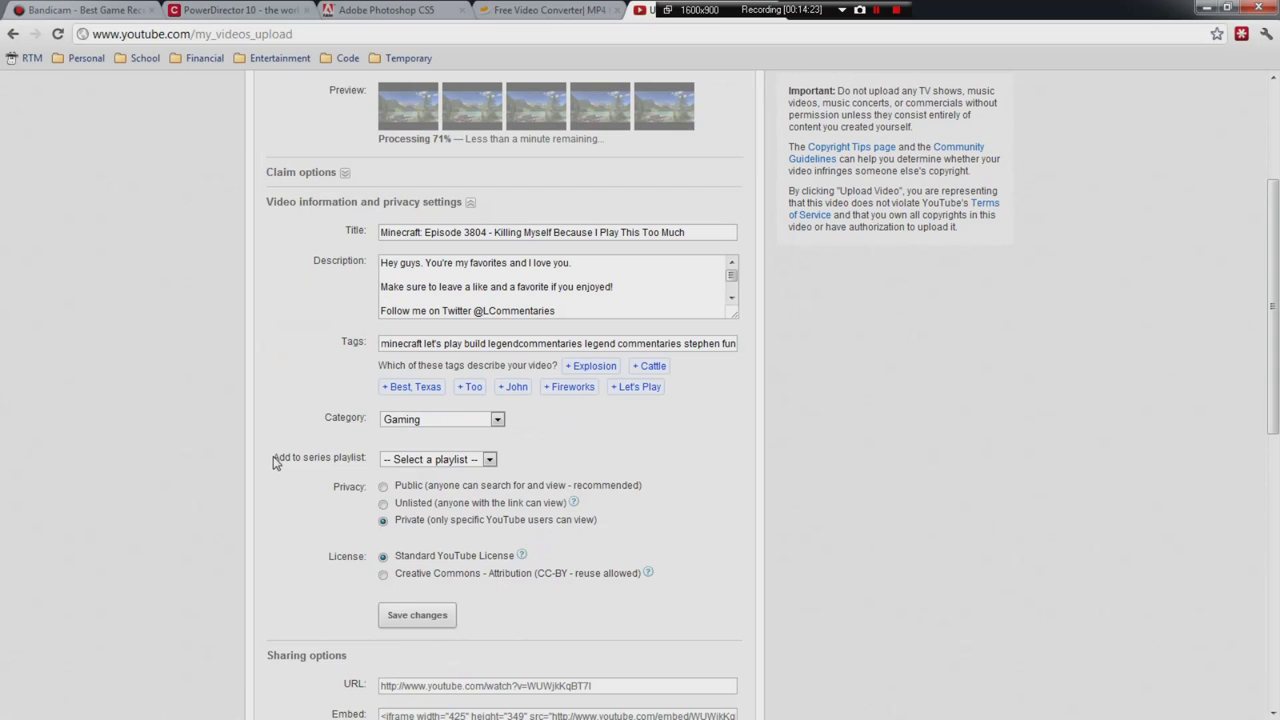
scroll(277, 463, "down", 1)
left_click(413, 537)
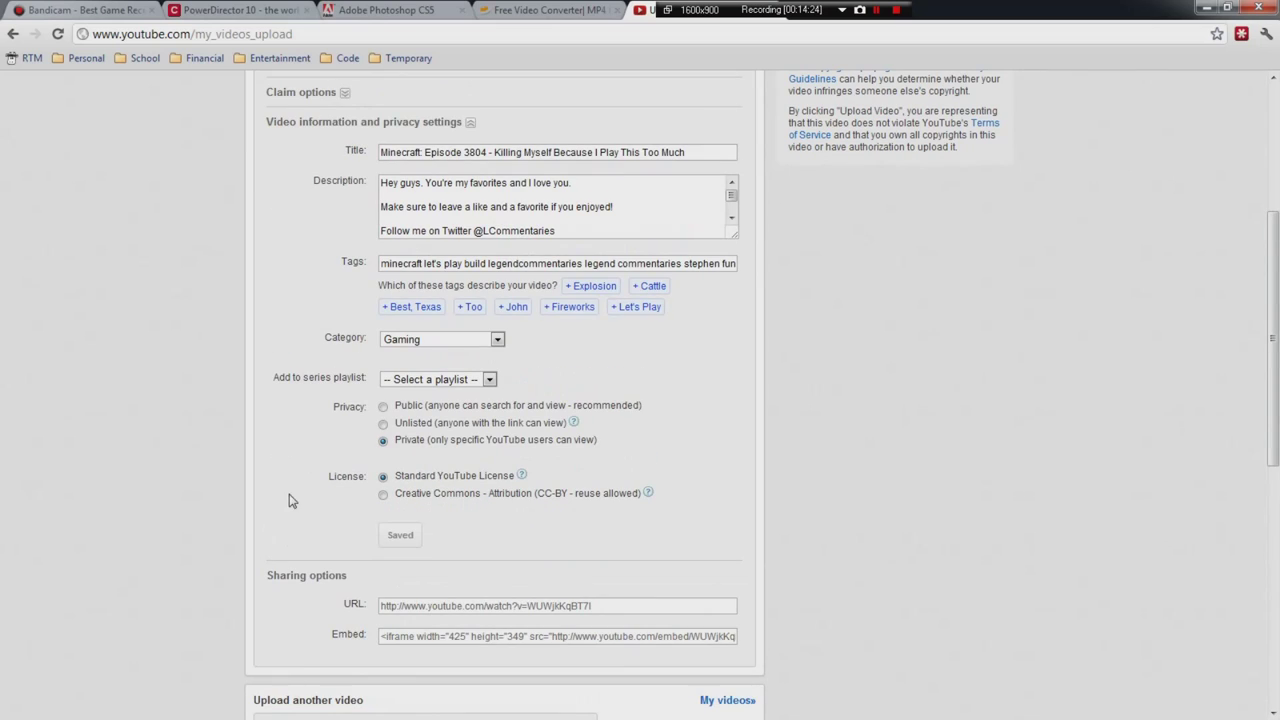
scroll(287, 497, "up", 3)
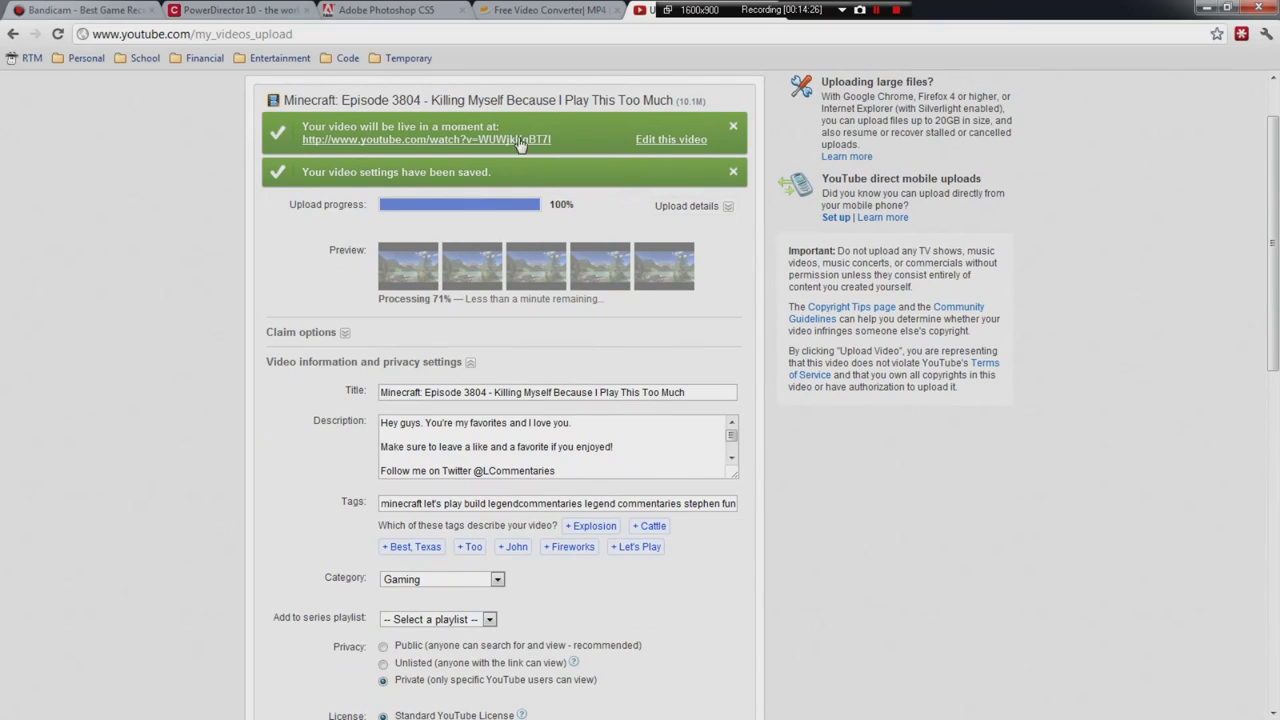
left_click(457, 143)
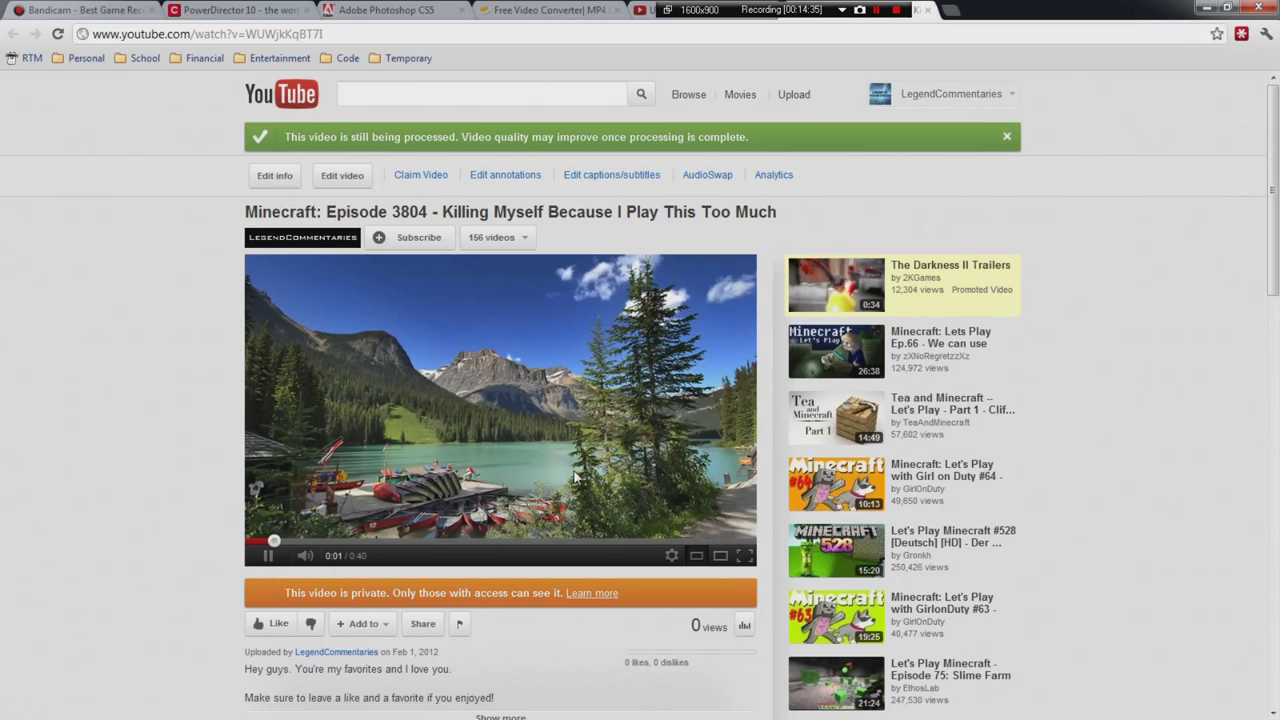
Play the private lake video at 480p and expand its full description and tags
left_click(672, 555)
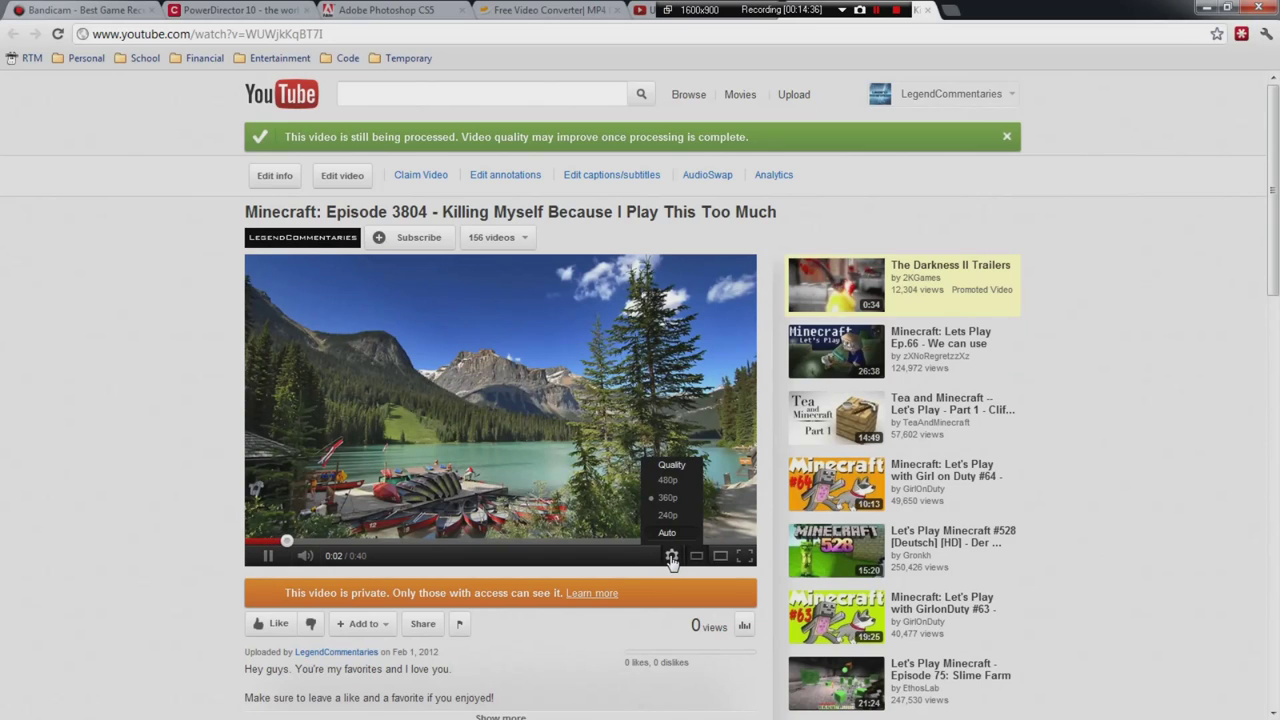
left_click(668, 482)
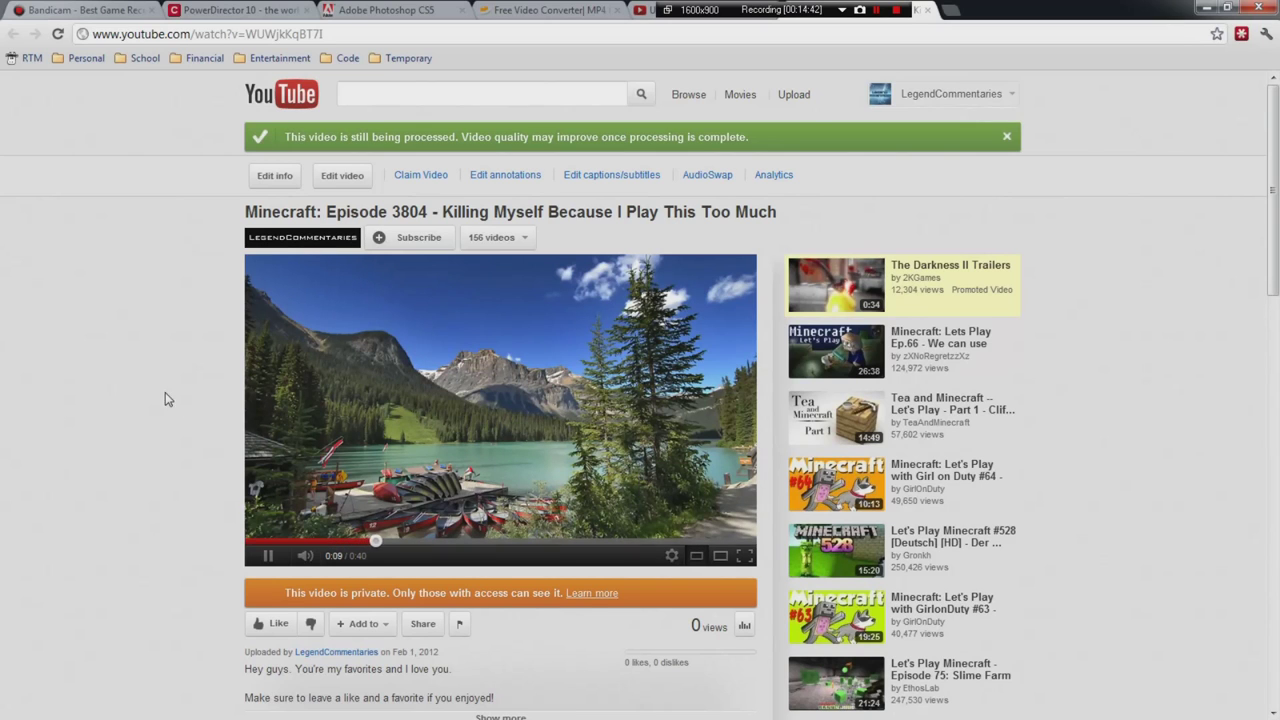
scroll(182, 424, "down", 1)
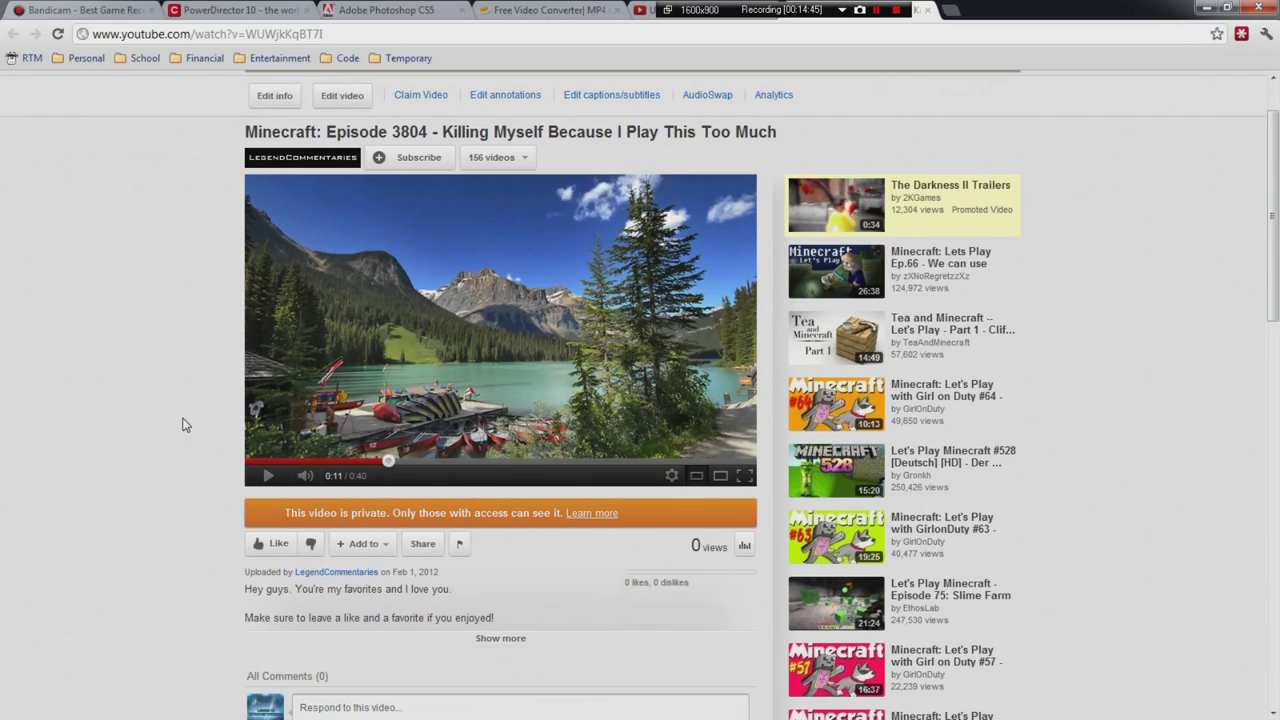
scroll(417, 483, "down", 2)
left_click(516, 487)
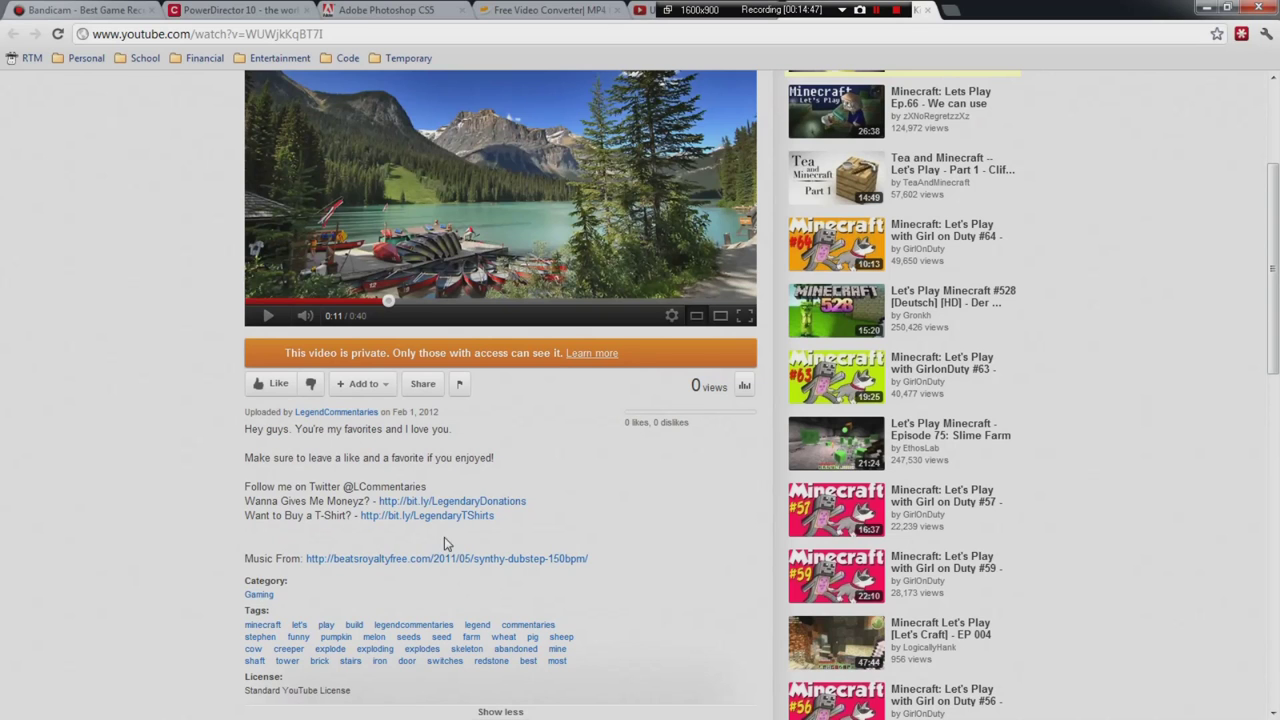
Go to the Video Manager list of 158 uploads via the account menu
scroll(179, 474, "up", 2)
scroll(216, 215, "up", 1)
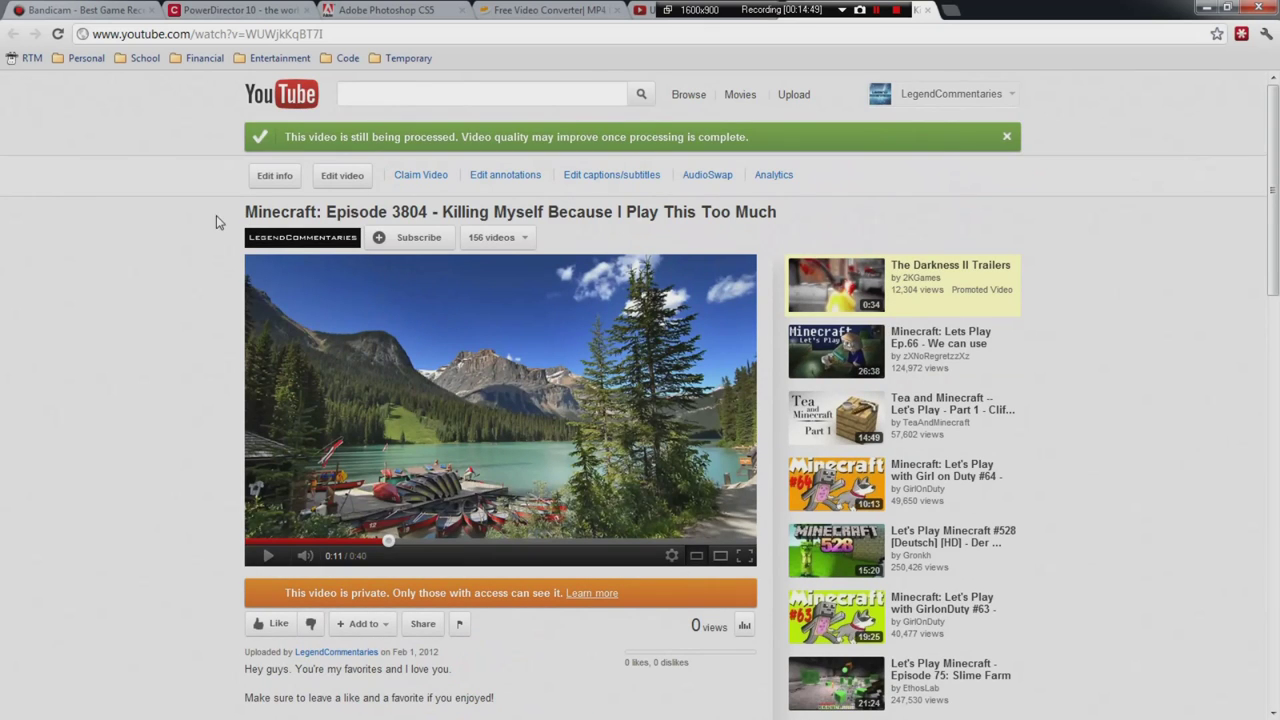
left_click(943, 94)
left_click(930, 160)
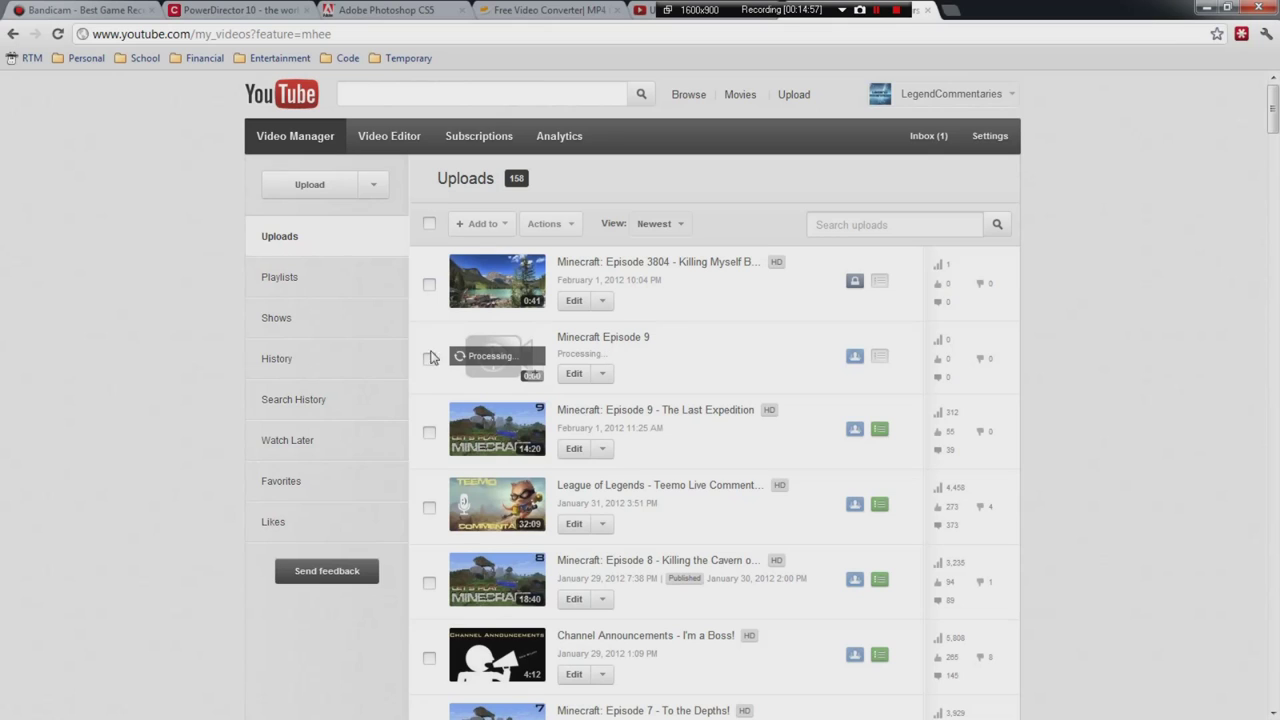
Delete the Minecraft Episode 3804 and Episode 9 uploads, leaving 156, then return home
left_click(429, 284)
left_click(430, 361)
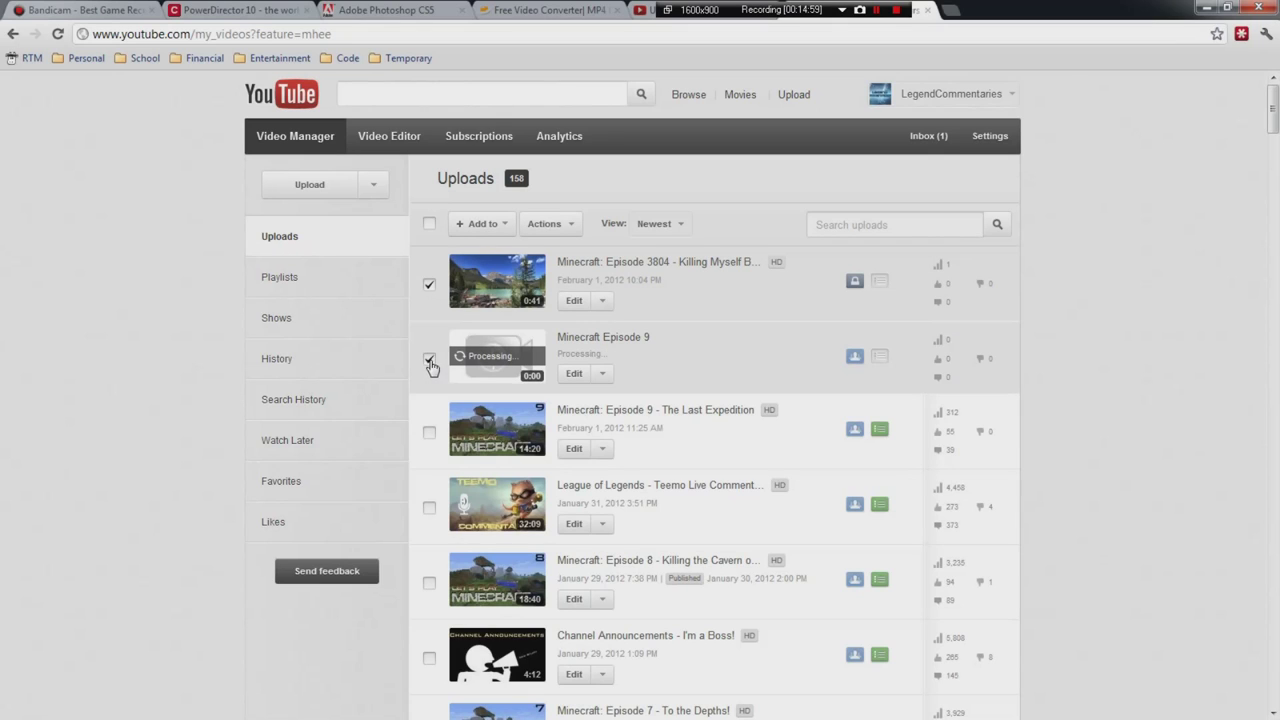
left_click(556, 227)
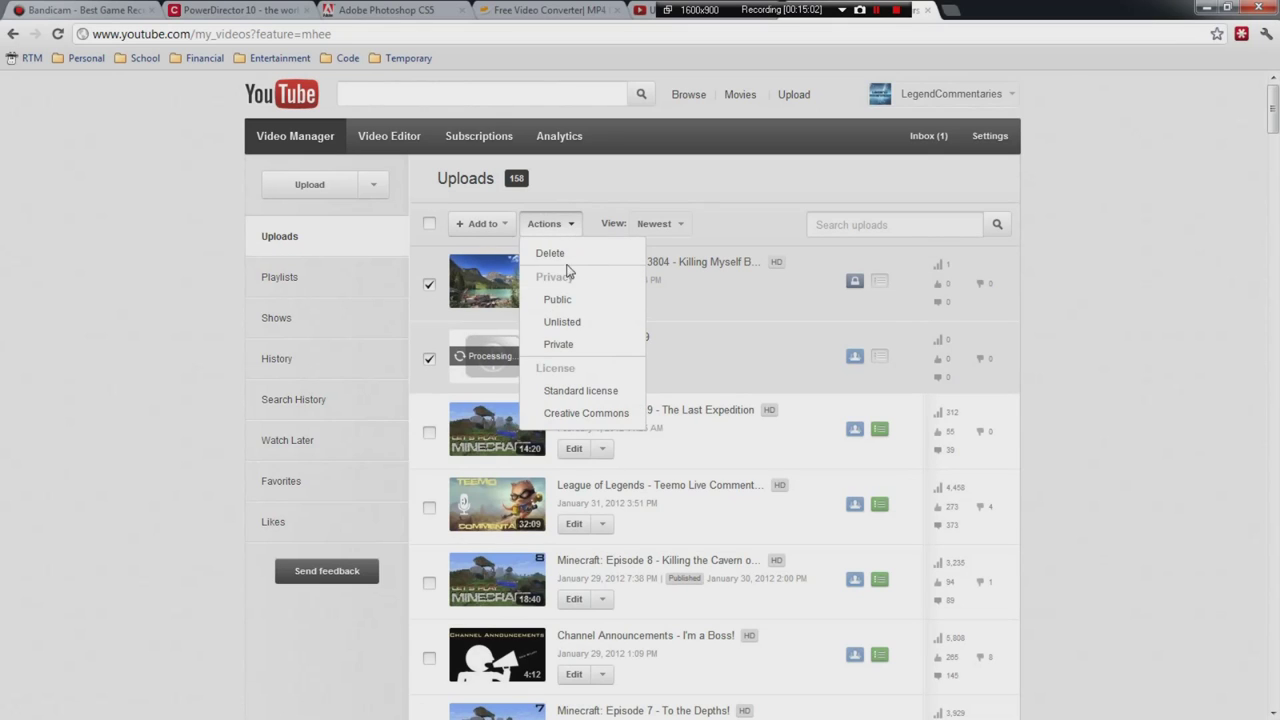
left_click(552, 254)
left_click(471, 243)
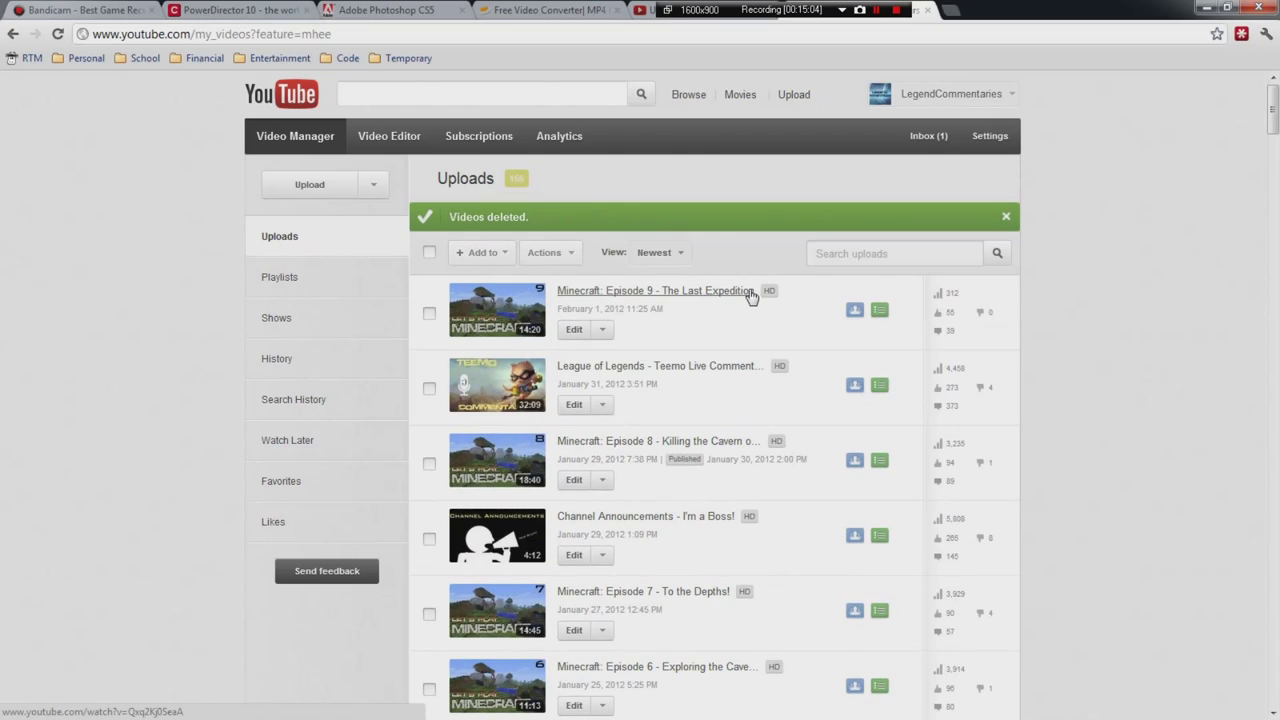
left_click(318, 107)
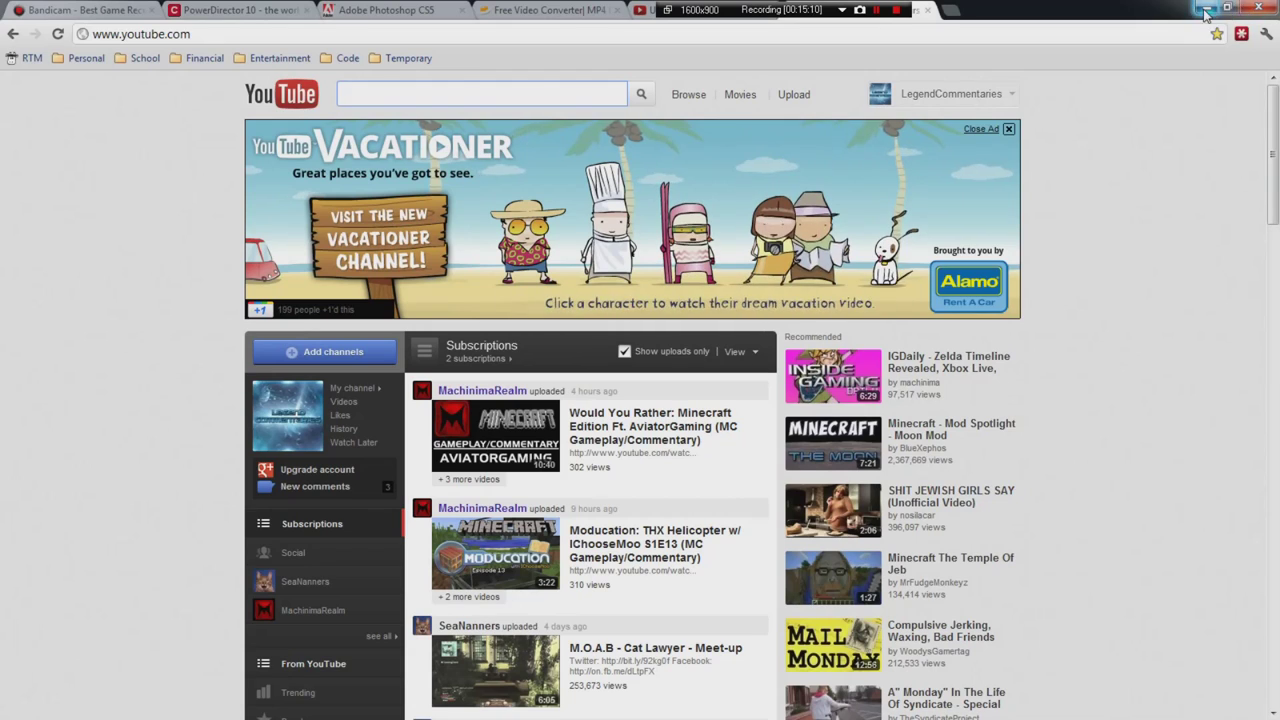
Minimize Chrome and send the Produce_1 video on the desktop to the Recycle Bin
left_click(1258, 7)
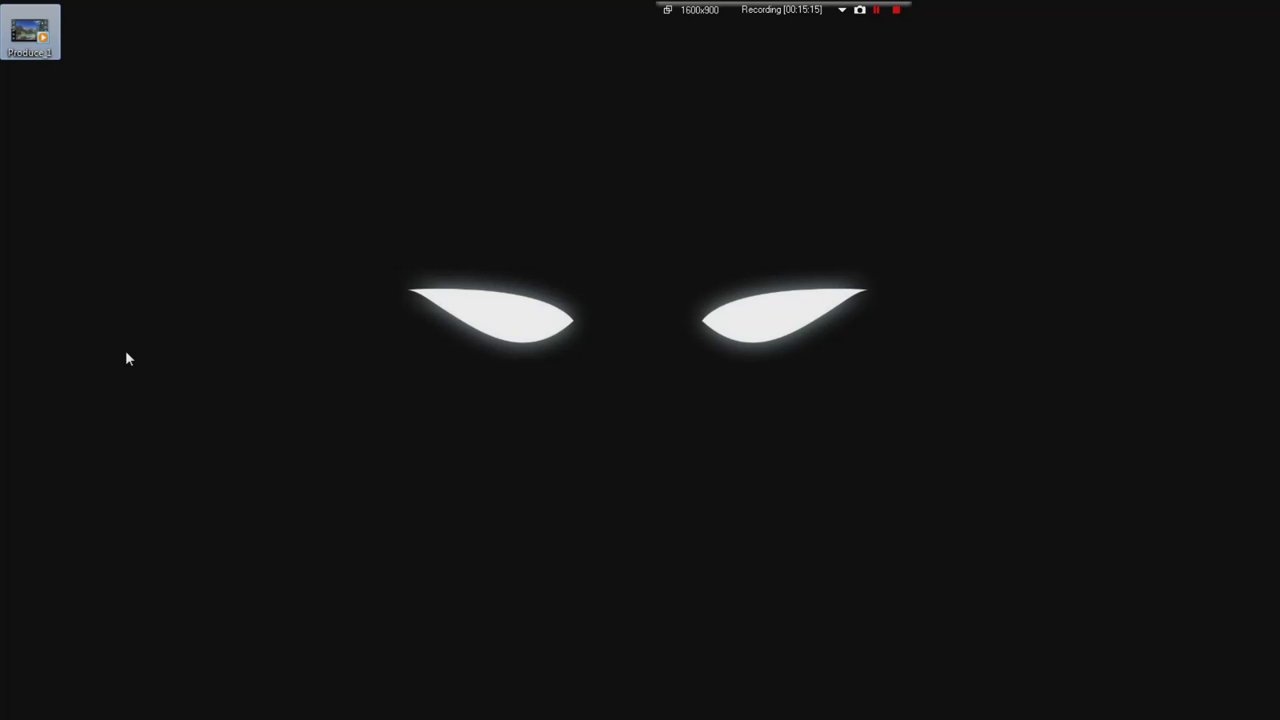
key("Delete")
key("Return")
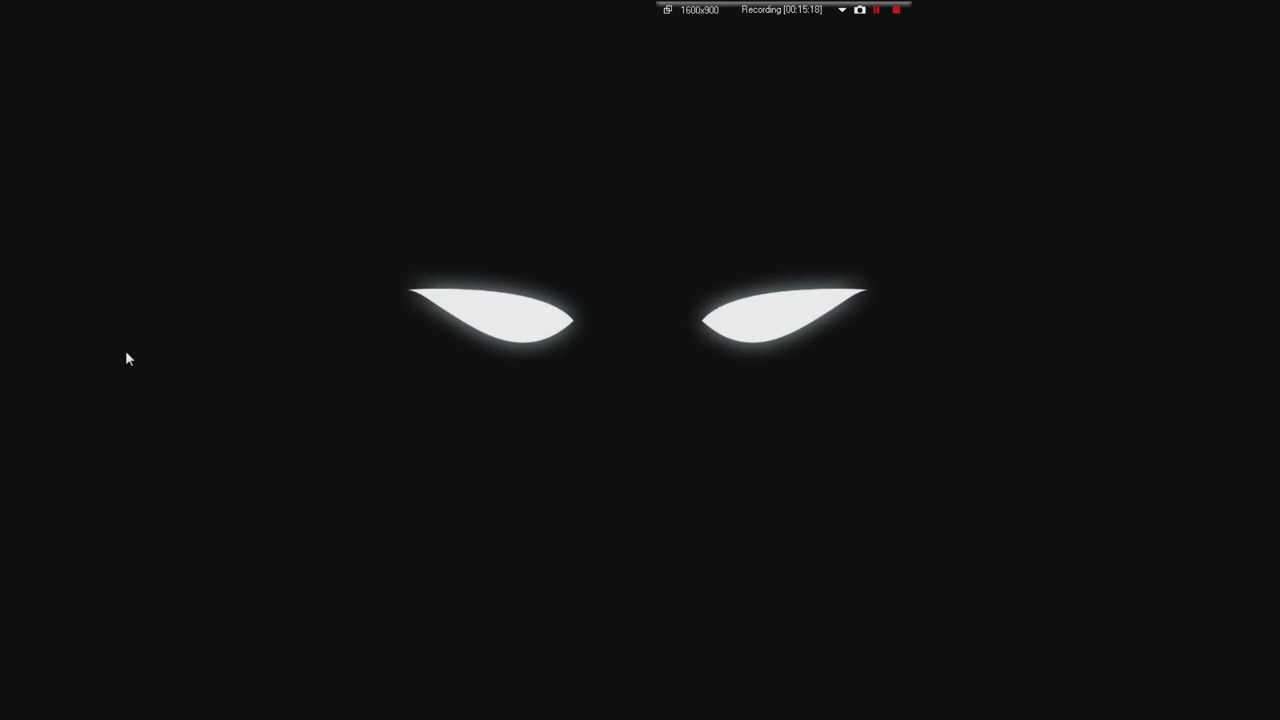